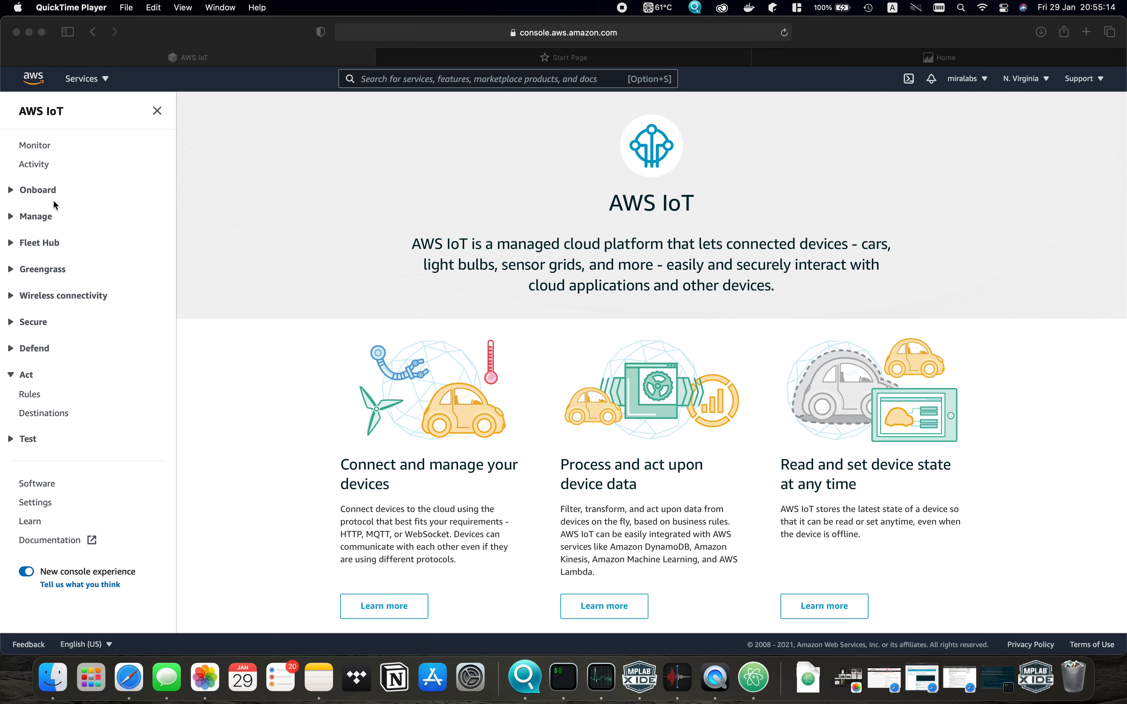
# - Open the only registered thing under device management and copy its name
pyautogui.click(40, 218)
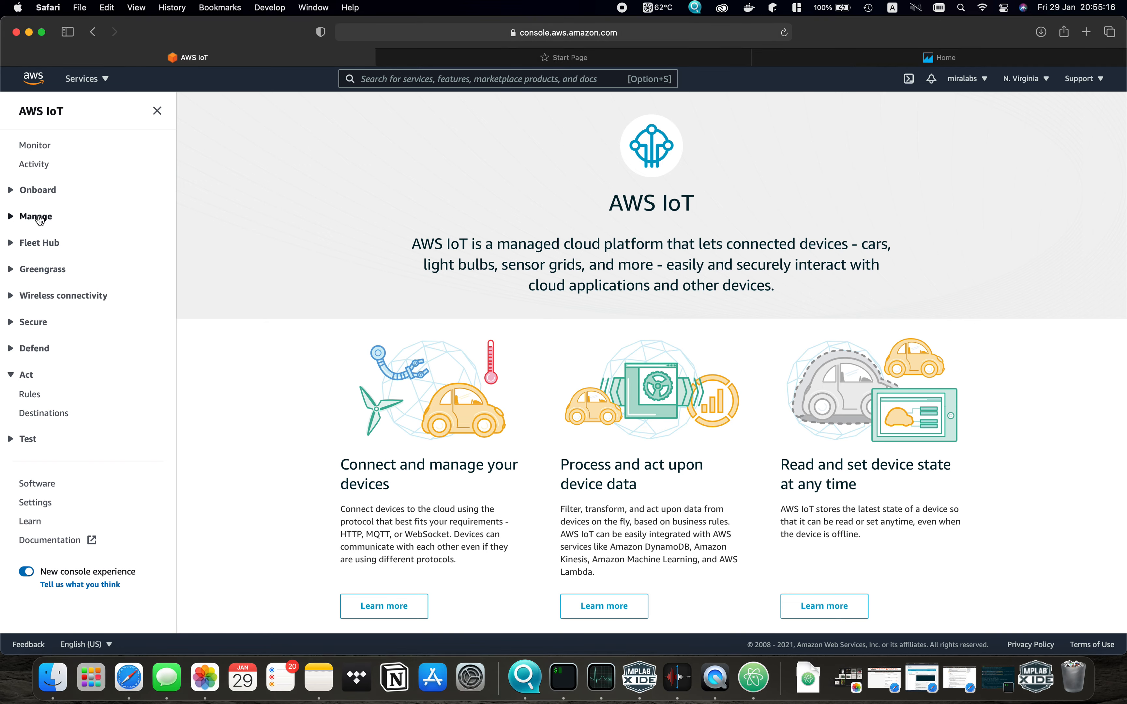
pyautogui.click(40, 218)
pyautogui.click(37, 240)
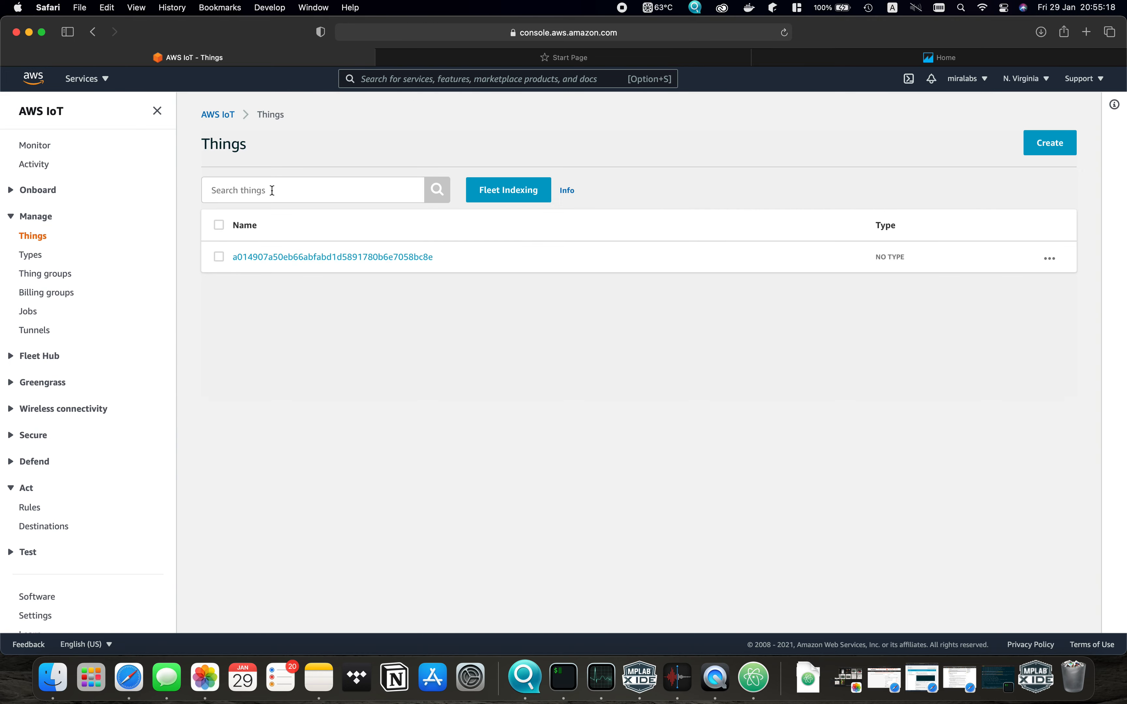
pyautogui.click(303, 257)
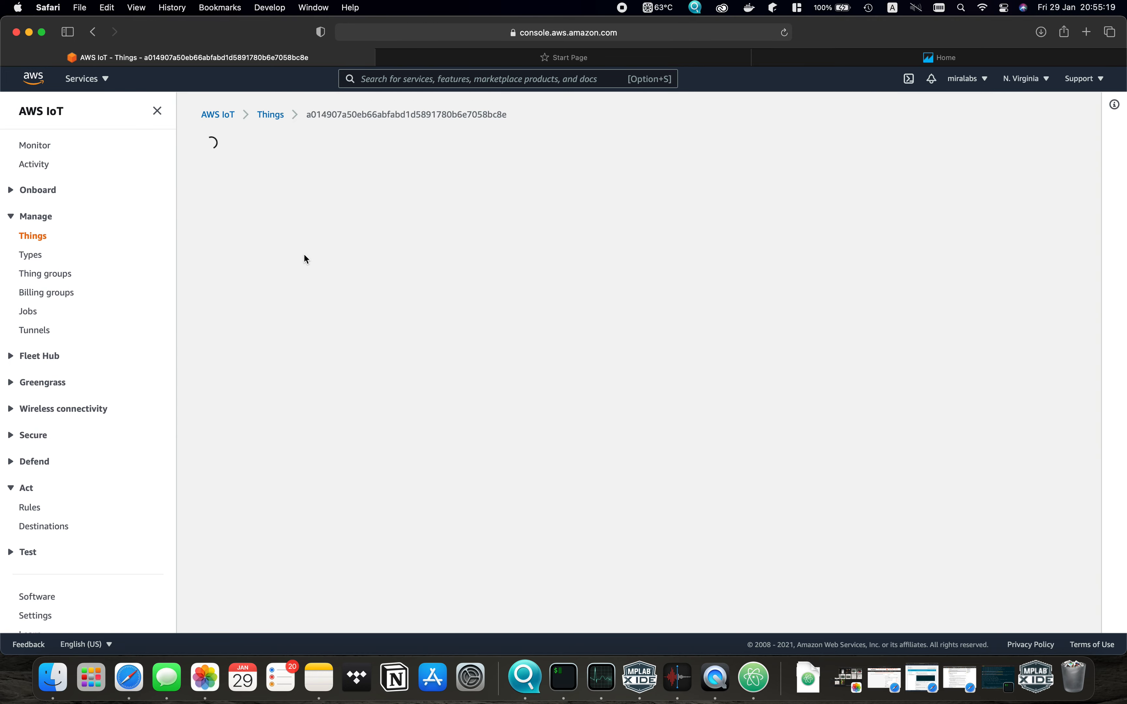
pyautogui.doubleClick(360, 171)
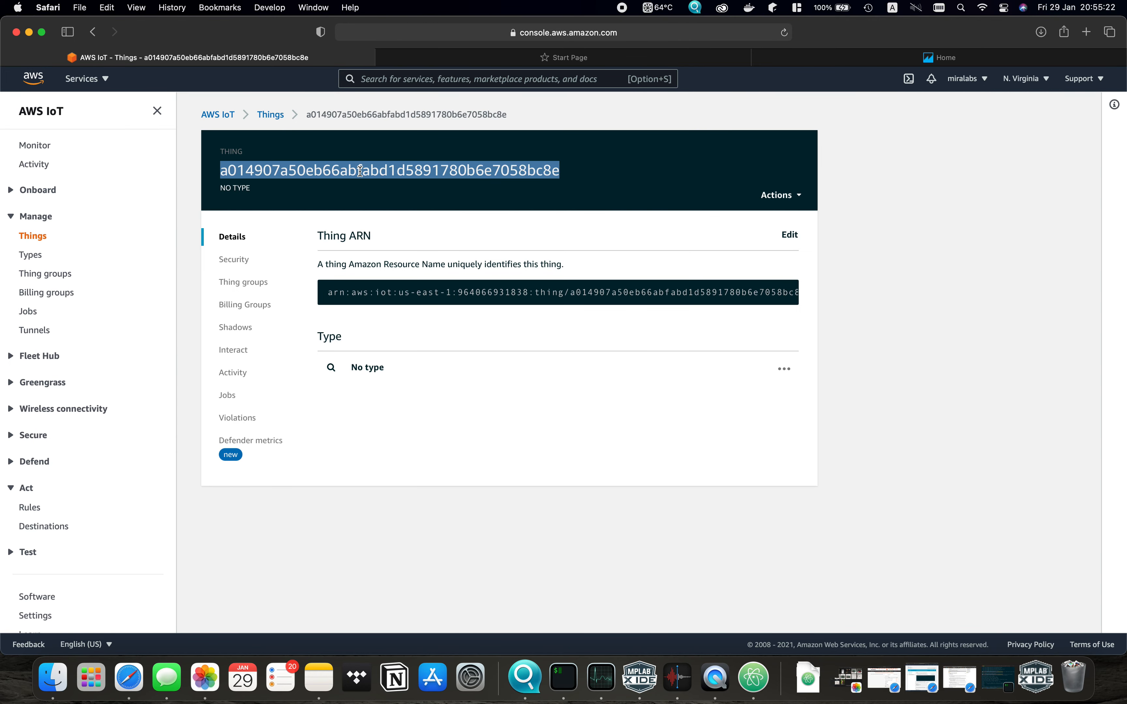
pyautogui.press('super+c')
# - In the MQTT test client, subscribe to the topic made of the copied thing name followed by /sensors
pyautogui.click(28, 553)
pyautogui.click(50, 591)
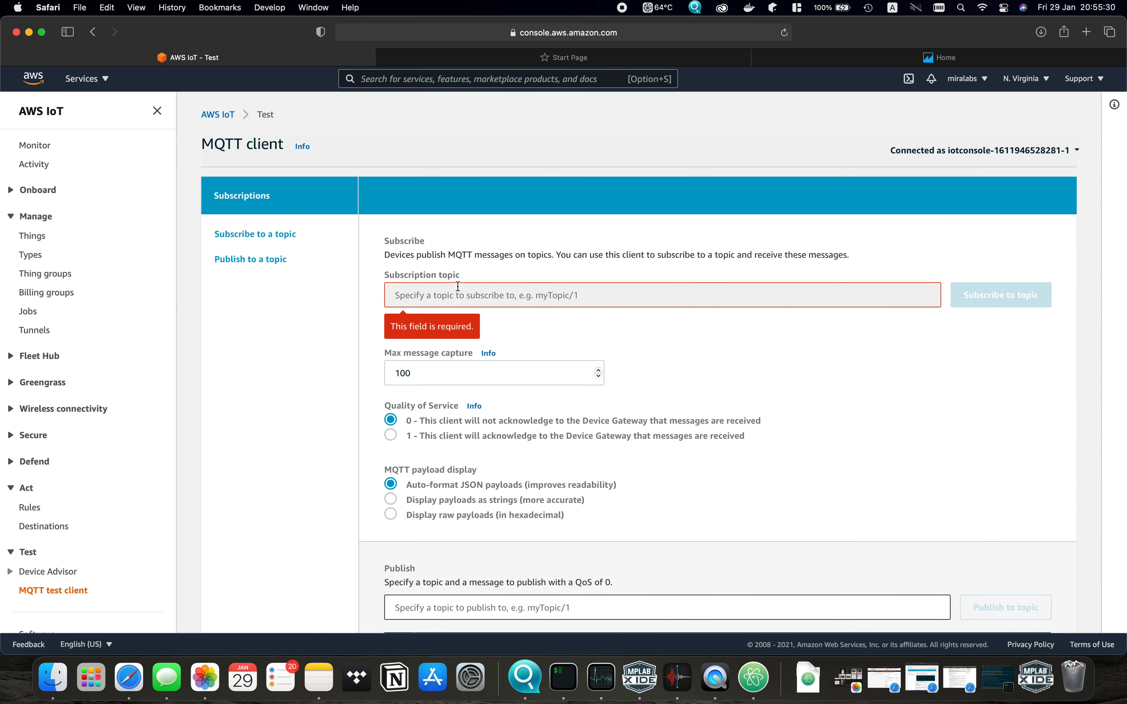
pyautogui.click(458, 286)
pyautogui.press('super+v')
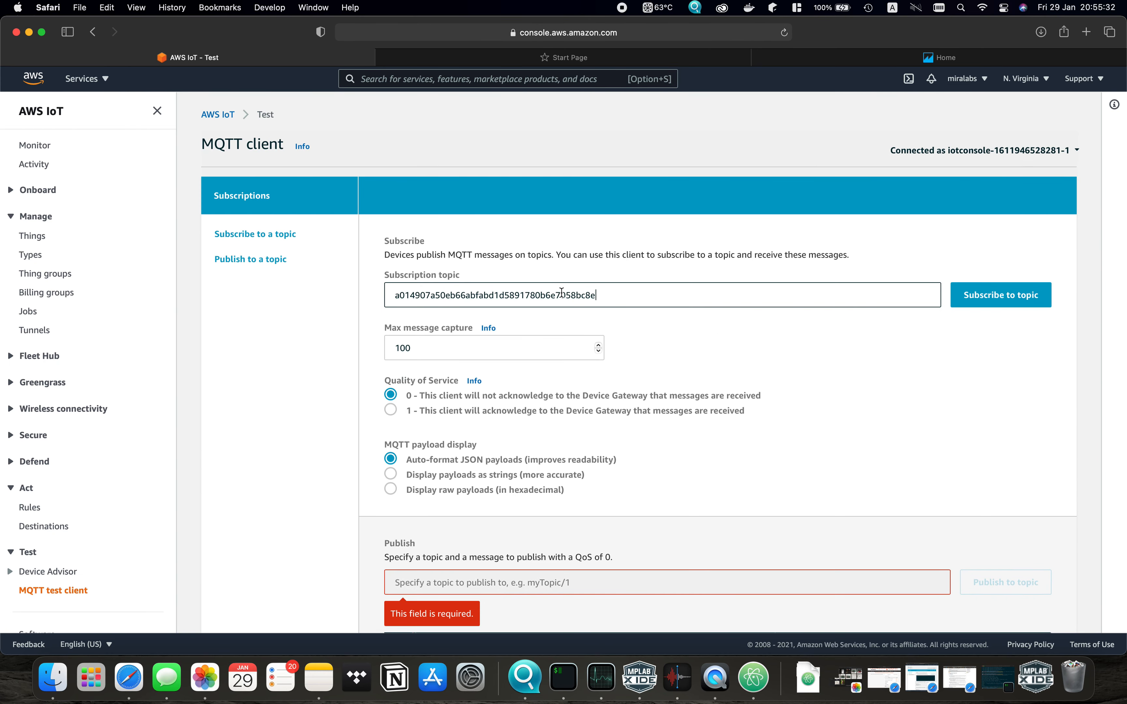
pyautogui.write('/sensors')
pyautogui.click(1009, 286)
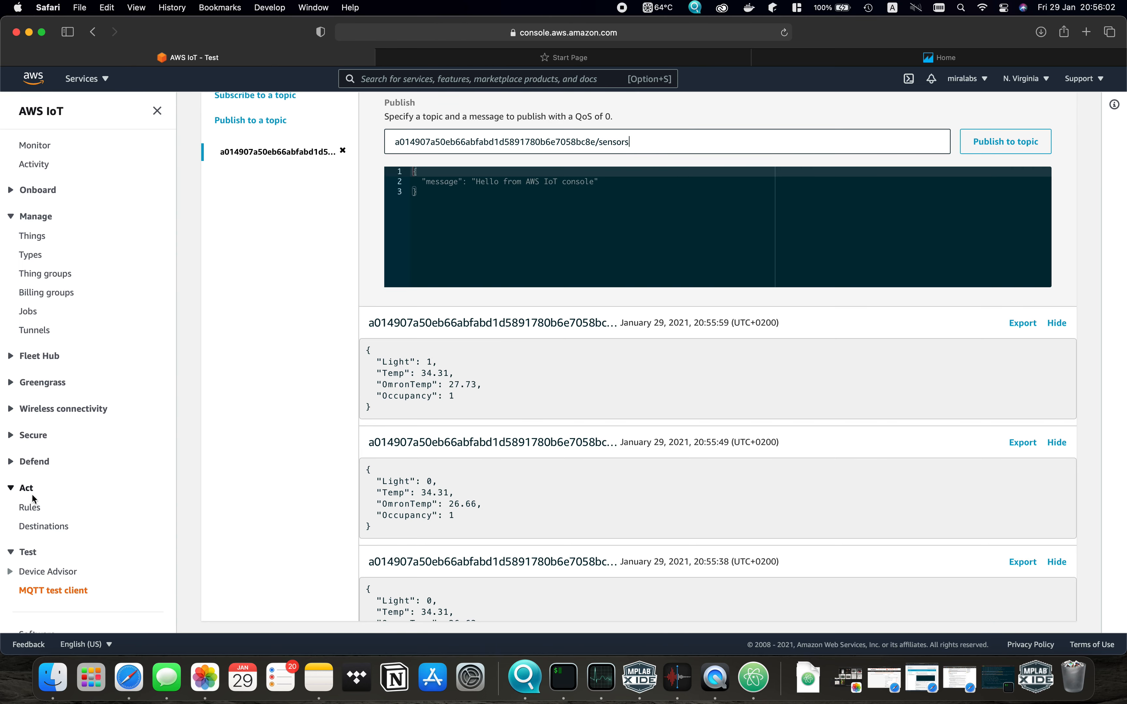
# - Start a new AWS IoT rule named sensorData and leave its description empty
pyautogui.click(33, 507)
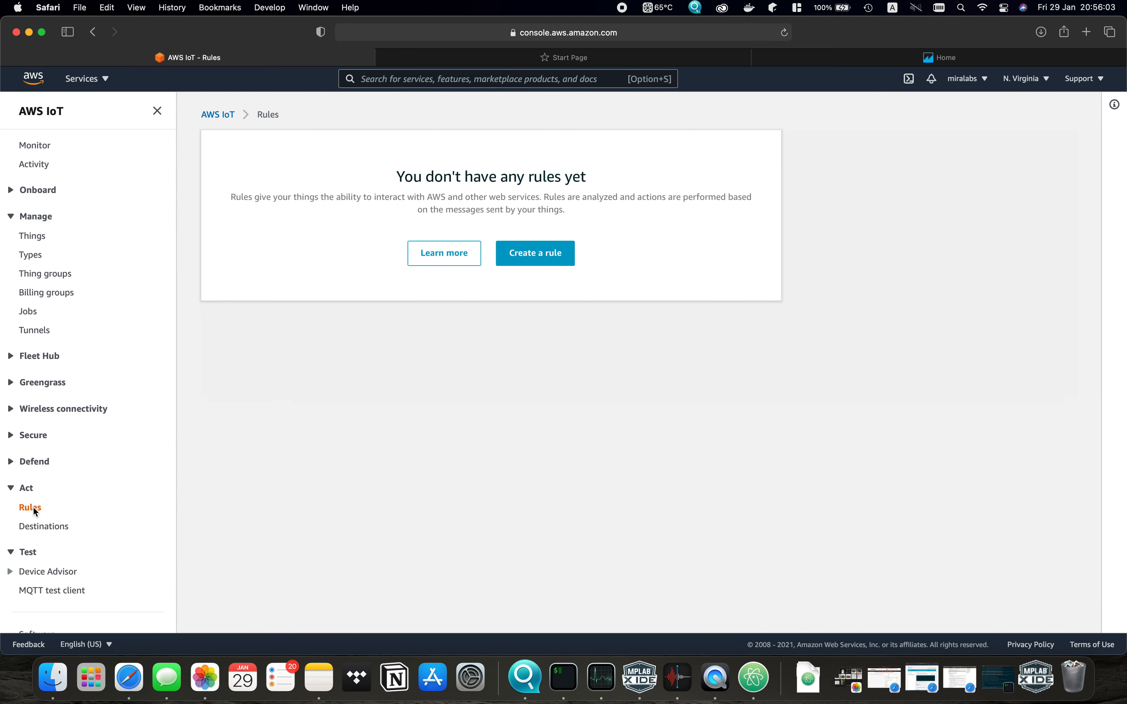
pyautogui.click(533, 256)
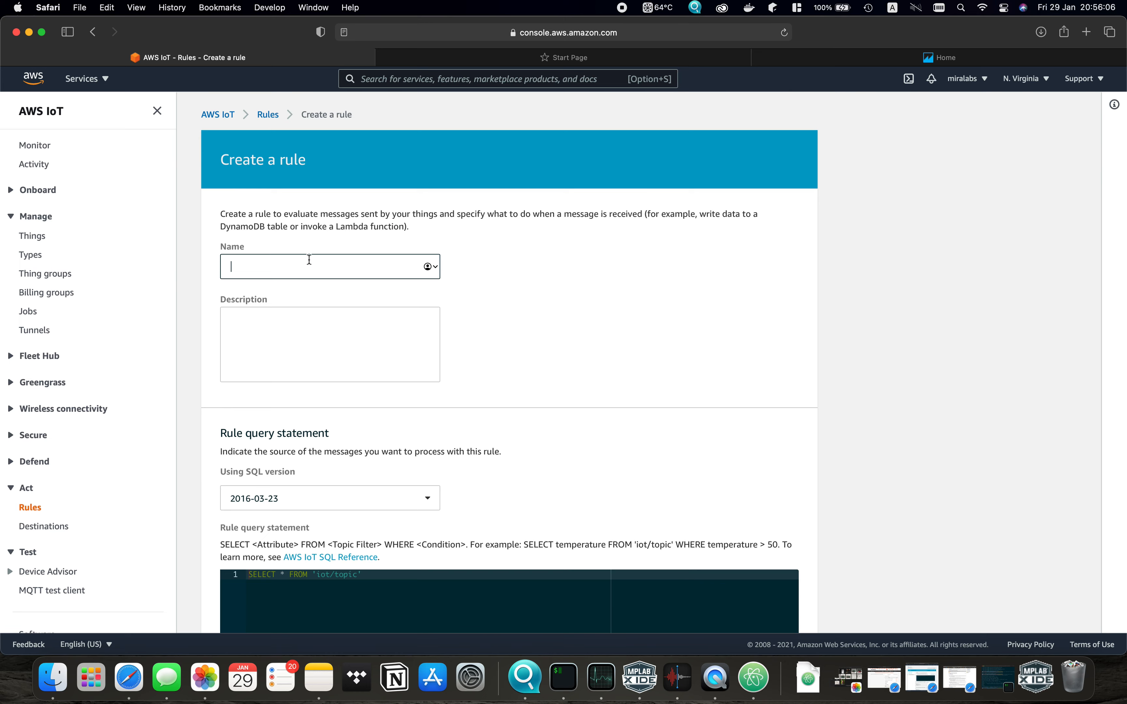
pyautogui.write('sensorData')
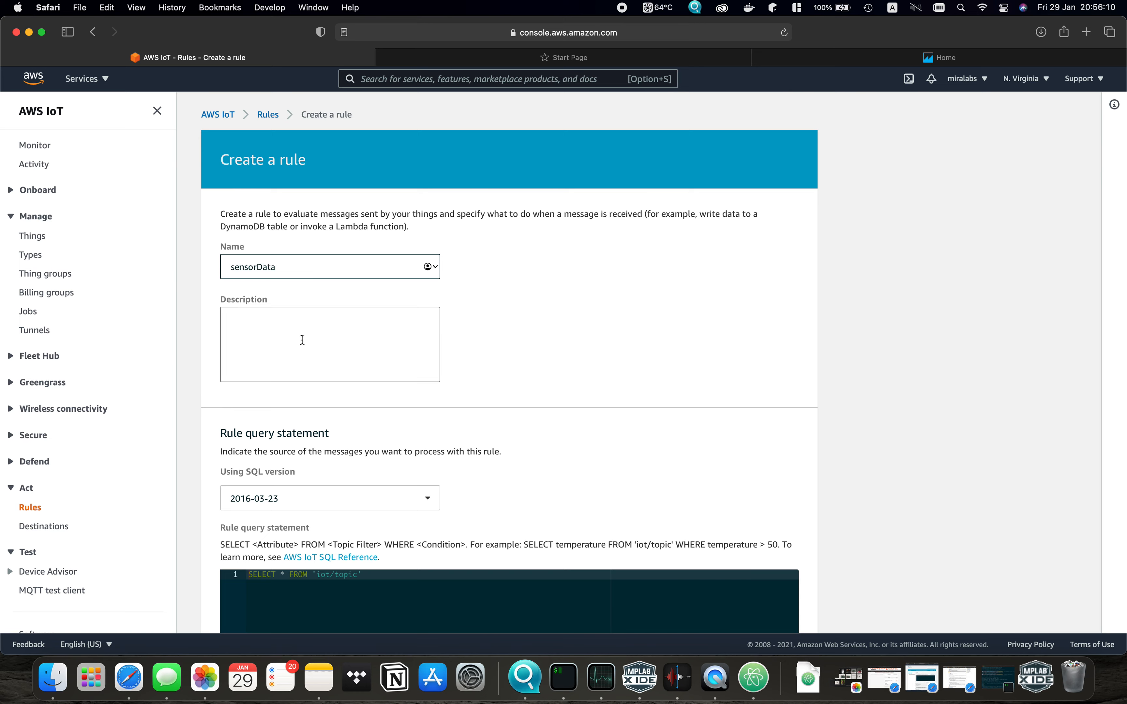
pyautogui.click(292, 360)
# - Replace the iot/topic placeholder in the rule query statement with the thing's name followed by /sensors
pyautogui.scroll(-4, 292, 360)
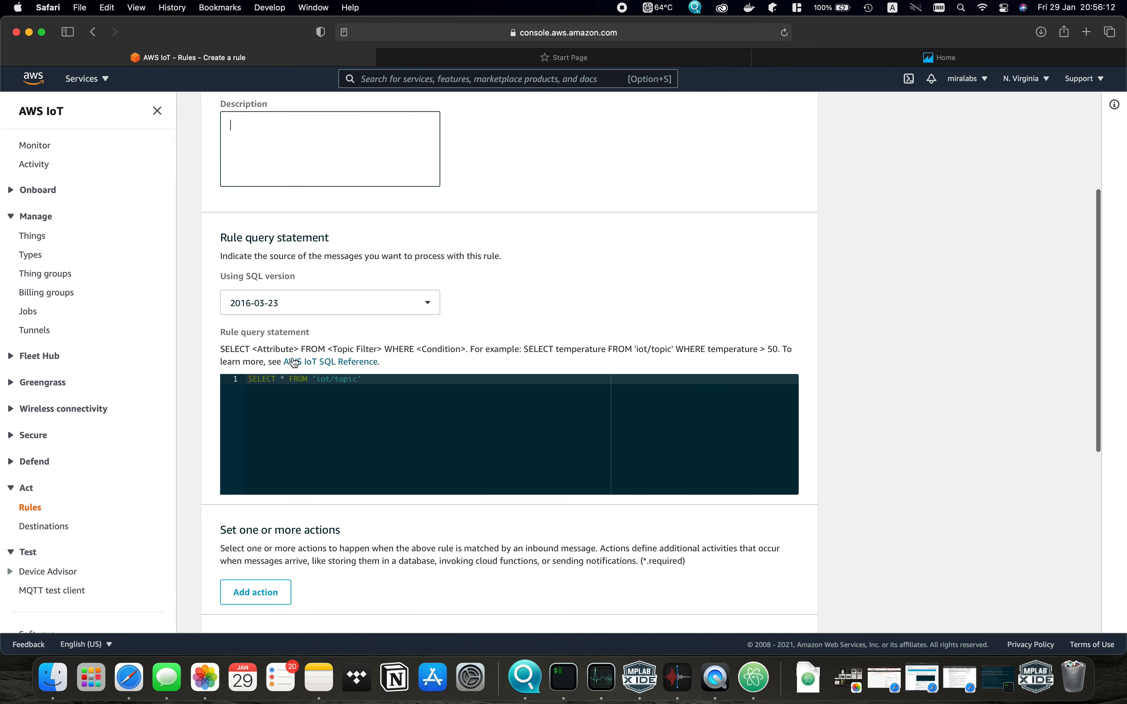
pyautogui.click(368, 380)
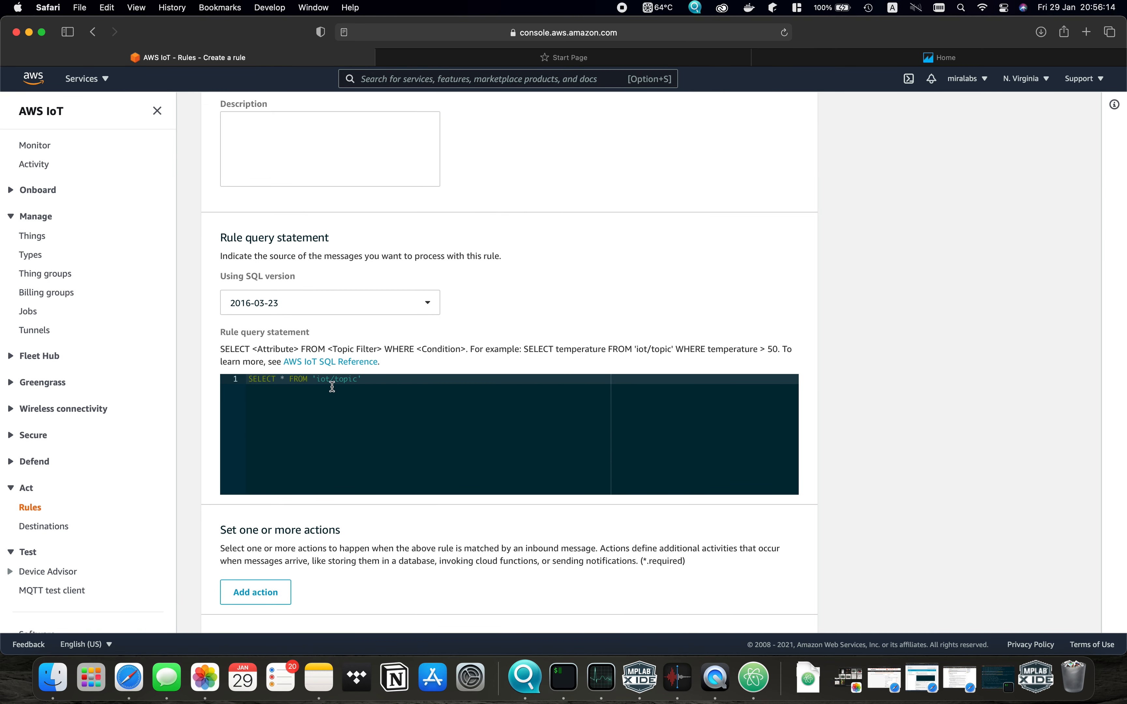
pyautogui.click(358, 380)
pyautogui.press('BackSpace')
pyautogui.press('BackSpace')
pyautogui.press('BackSpace')
pyautogui.press('BackSpace')
pyautogui.press('BackSpace')
pyautogui.press('BackSpace')
pyautogui.press('super+v')
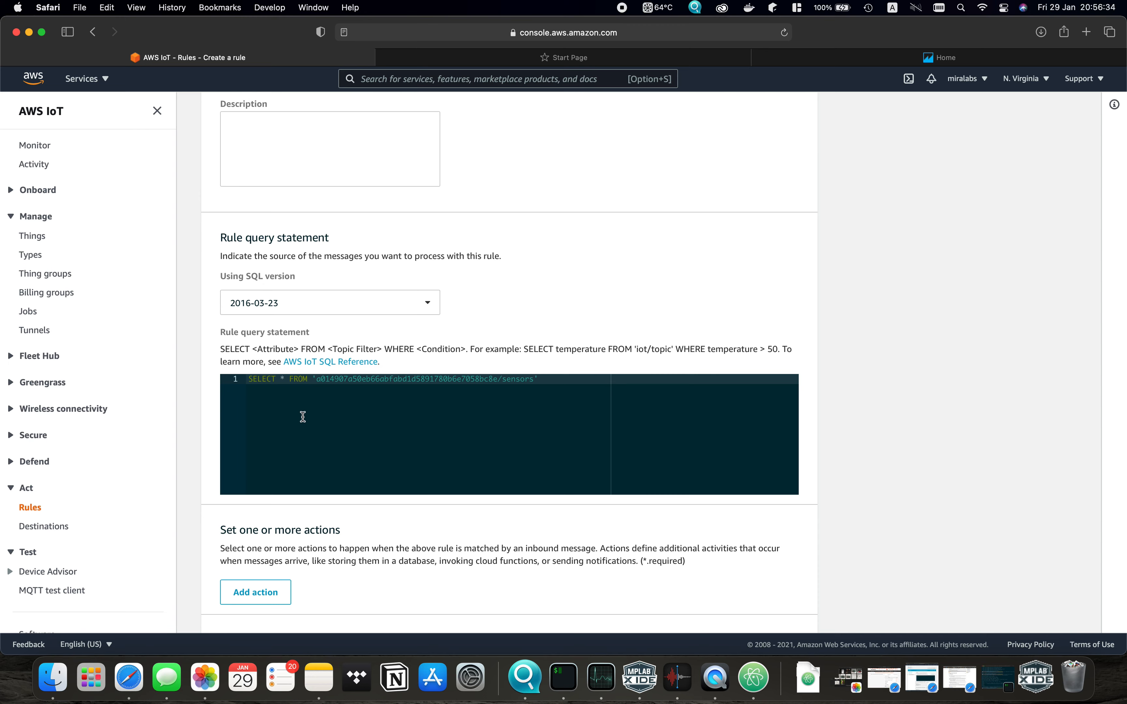
# - Extend the rule query's SELECT clause to read "*, timestamp() as time"
pyautogui.write(',')
pyautogui.write(' timest')
pyautogui.write('amp')
pyautogui.write('() as ti')
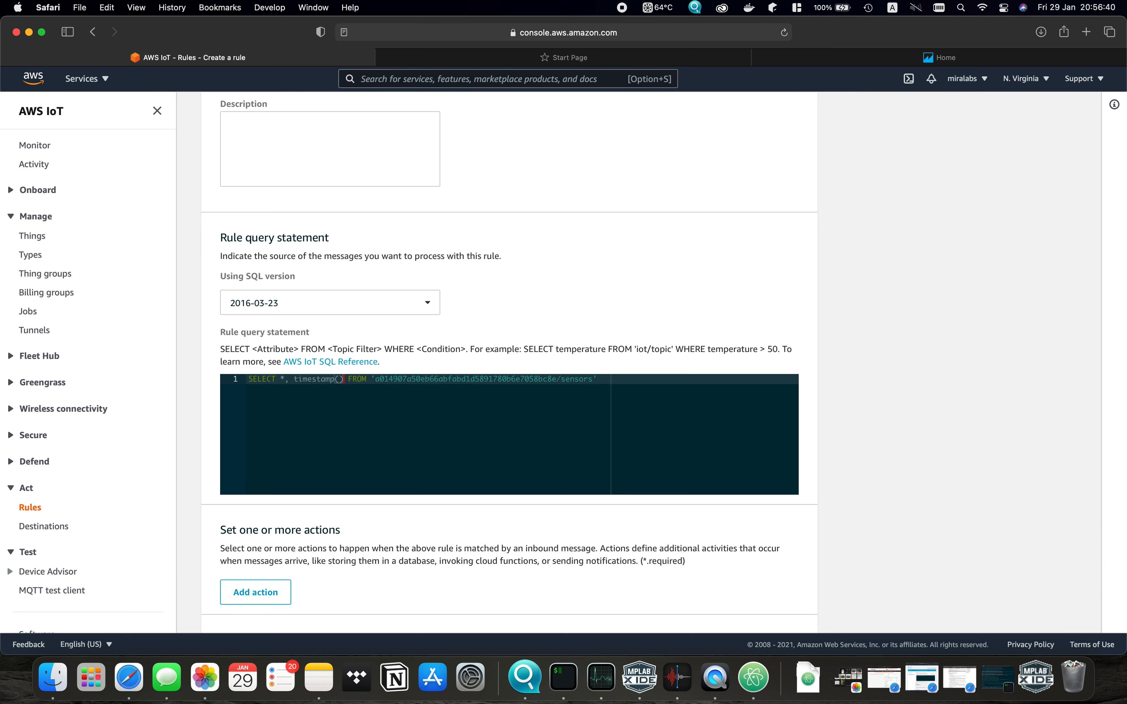
pyautogui.write('me')
pyautogui.click(297, 456)
# - Add a rule action of type "Send a message to IoT Analytics" and proceed to its configuration
pyautogui.scroll(-1, 307, 446)
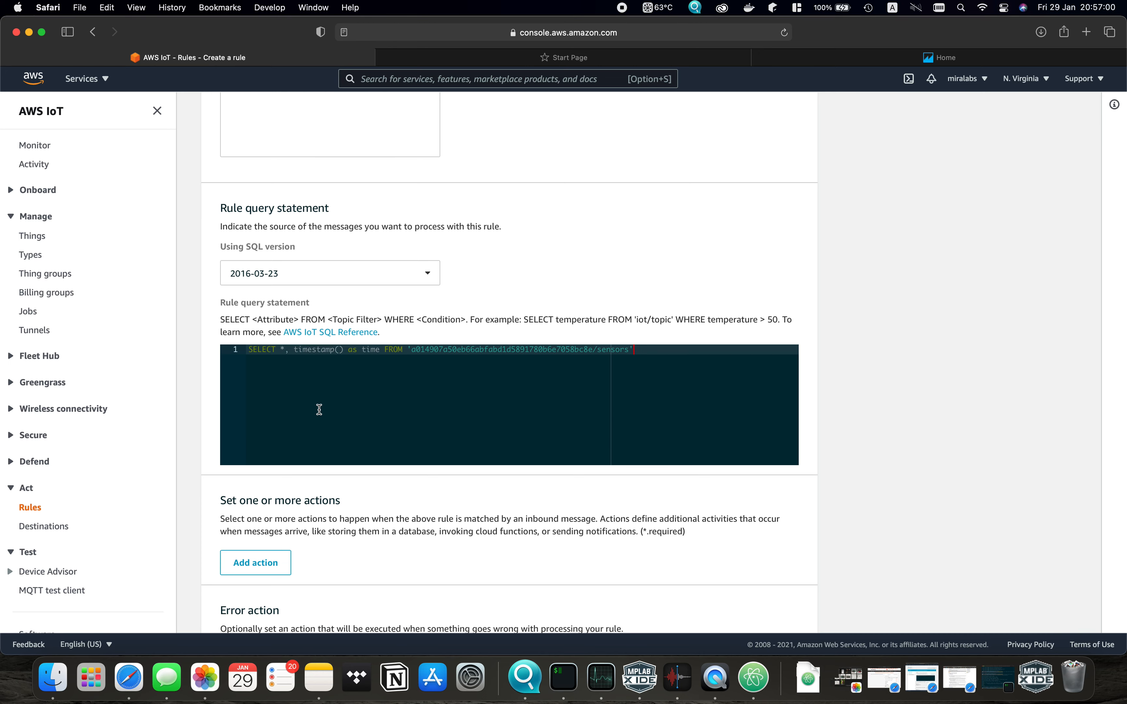
pyautogui.scroll(-3, 296, 433)
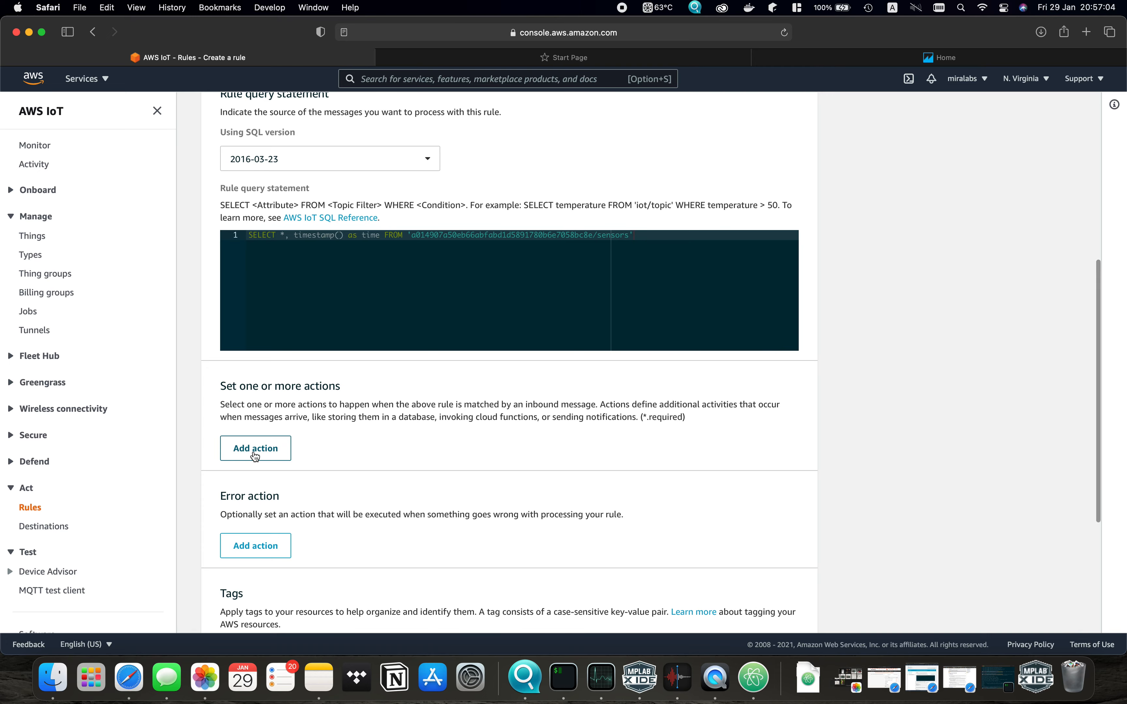
pyautogui.click(255, 448)
pyautogui.scroll(-3, 425, 437)
pyautogui.scroll(-6, 426, 437)
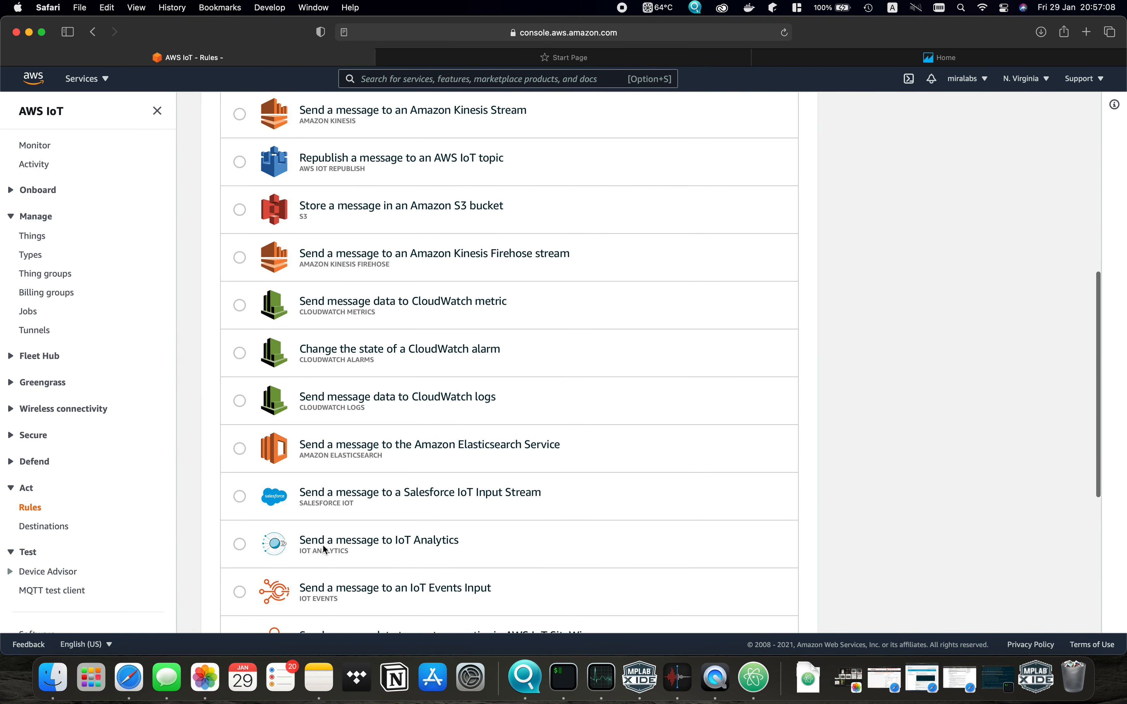
pyautogui.click(331, 544)
pyautogui.scroll(-5, 331, 544)
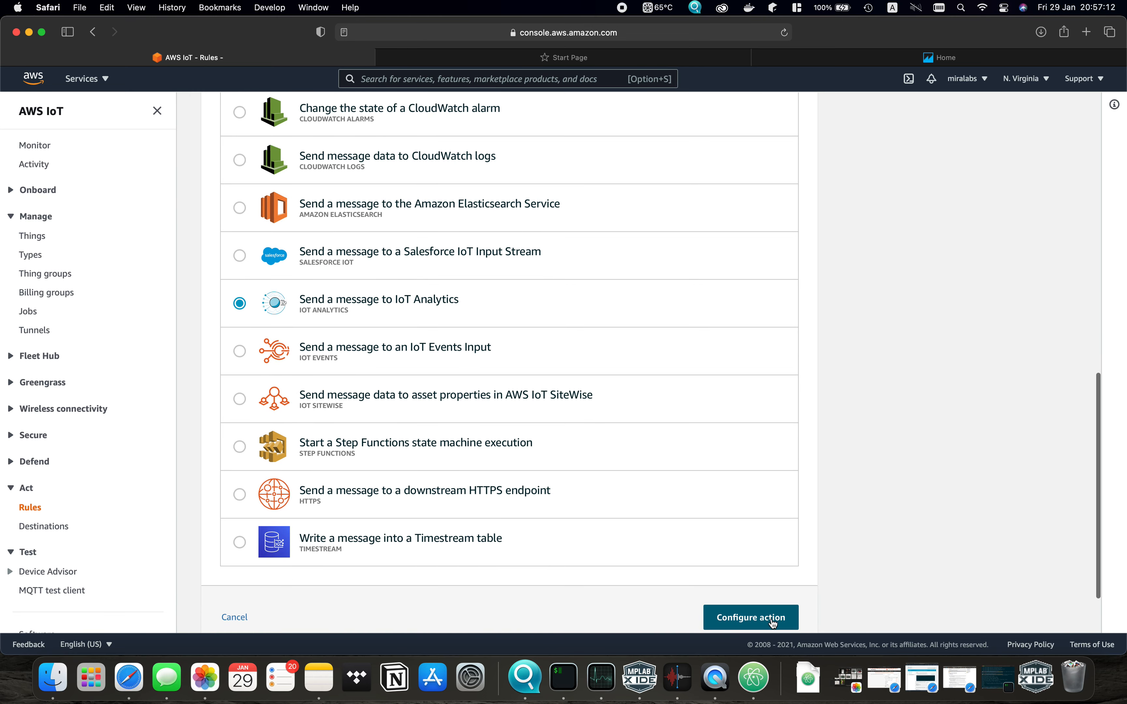
pyautogui.click(777, 623)
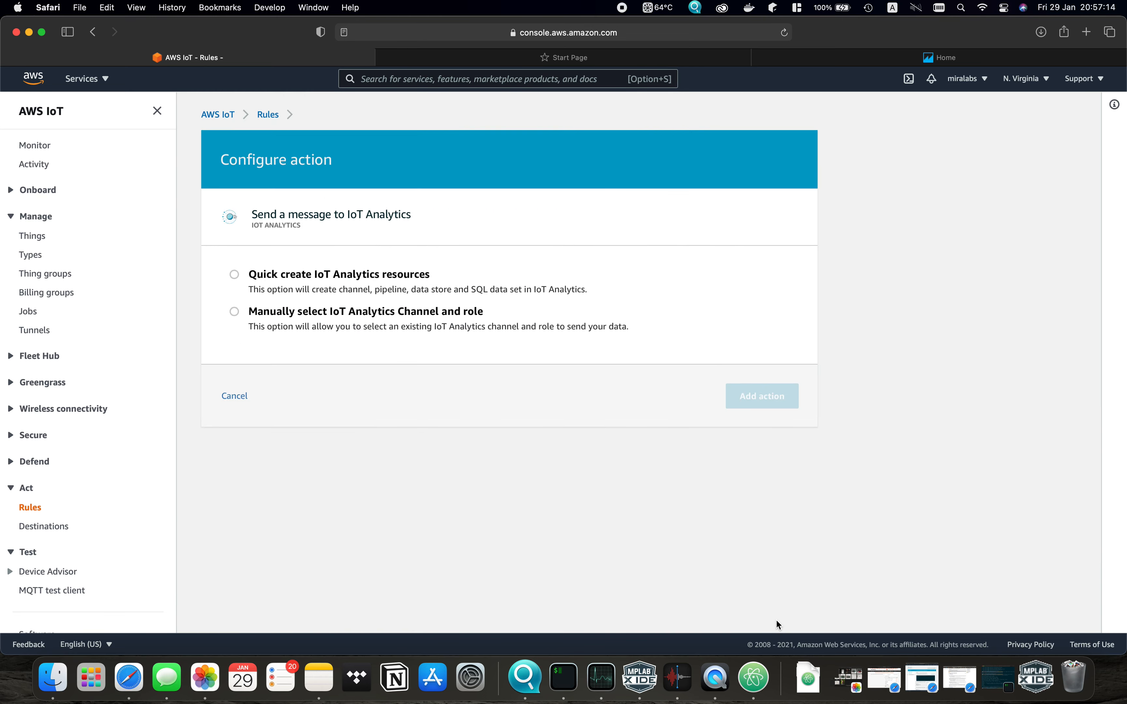
# - Quick create the IoT Analytics resources for the action with the resource prefix sensorData
pyautogui.click(236, 279)
pyautogui.click(346, 332)
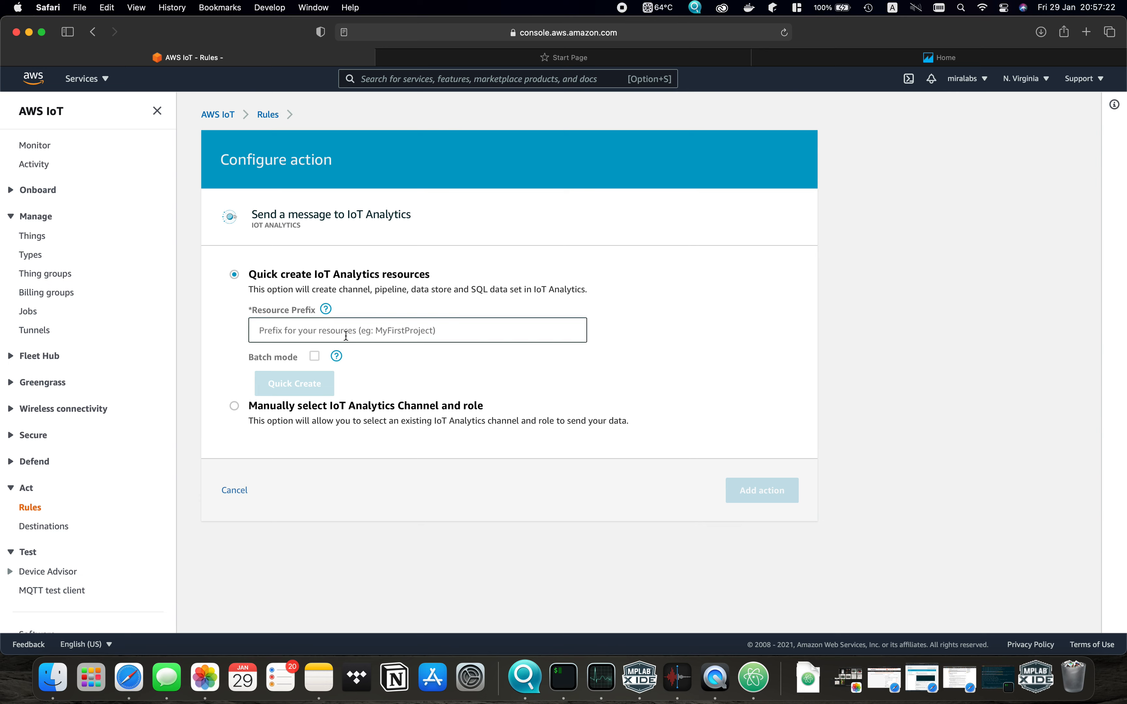
pyautogui.write('se')
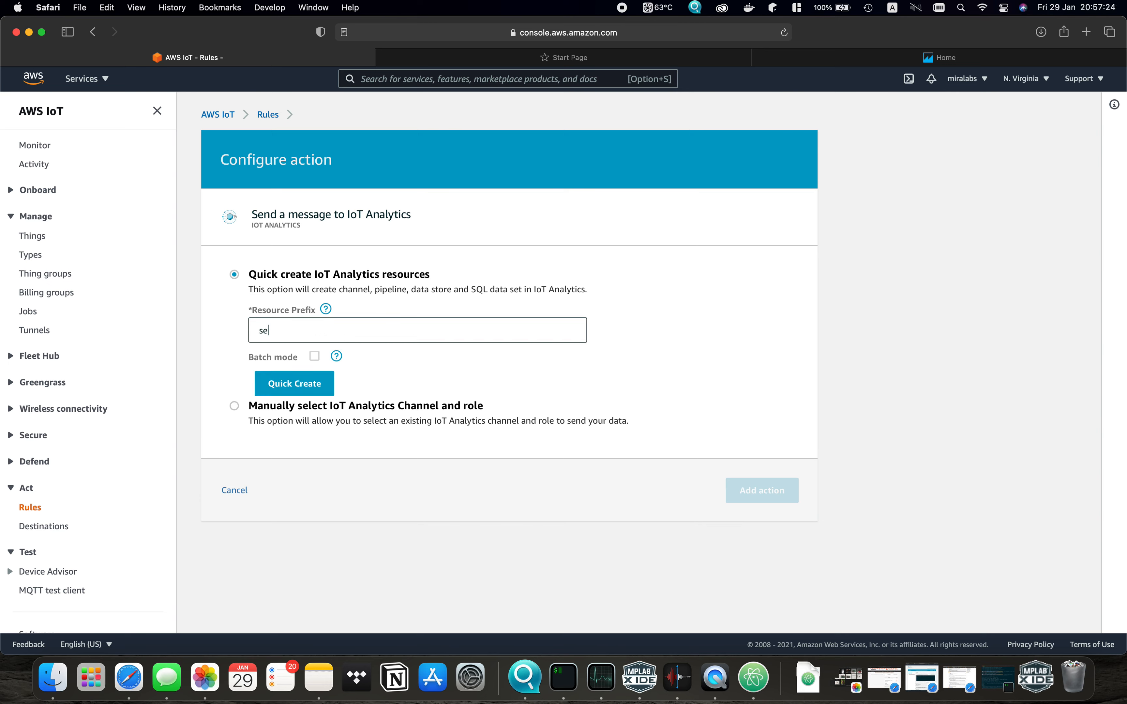
pyautogui.write('nsorData')
pyautogui.click(307, 393)
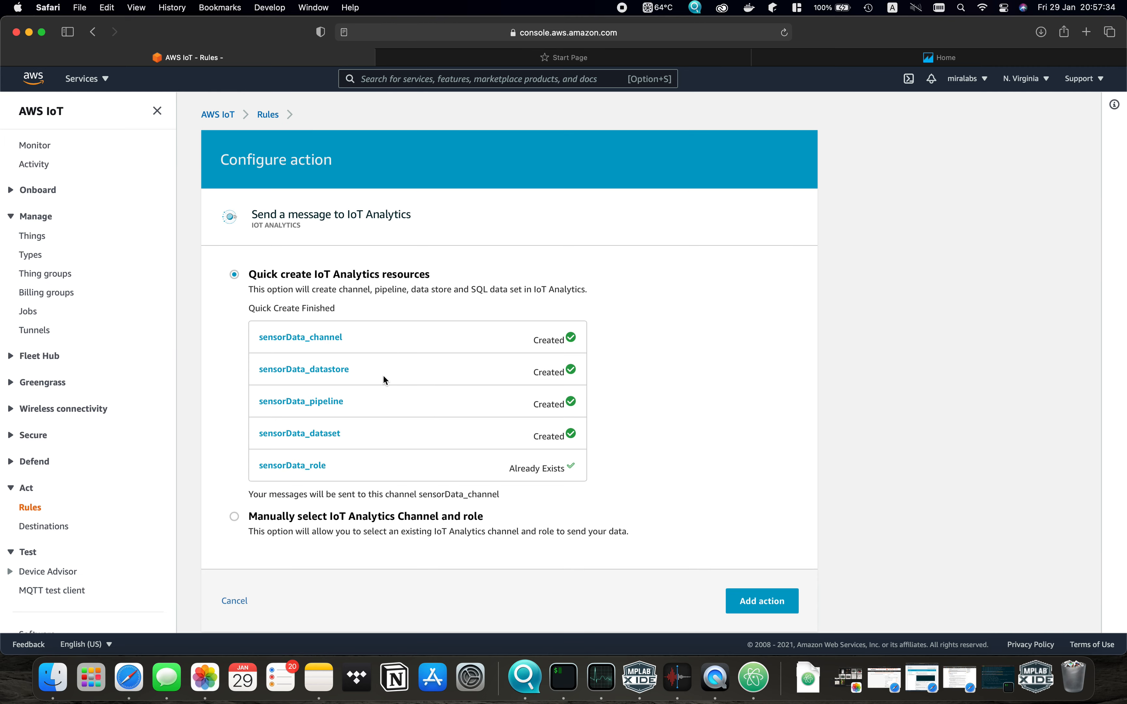
# - Add the configured IoT Analytics action to the sensorData rule and create the rule
pyautogui.scroll(-2, 558, 455)
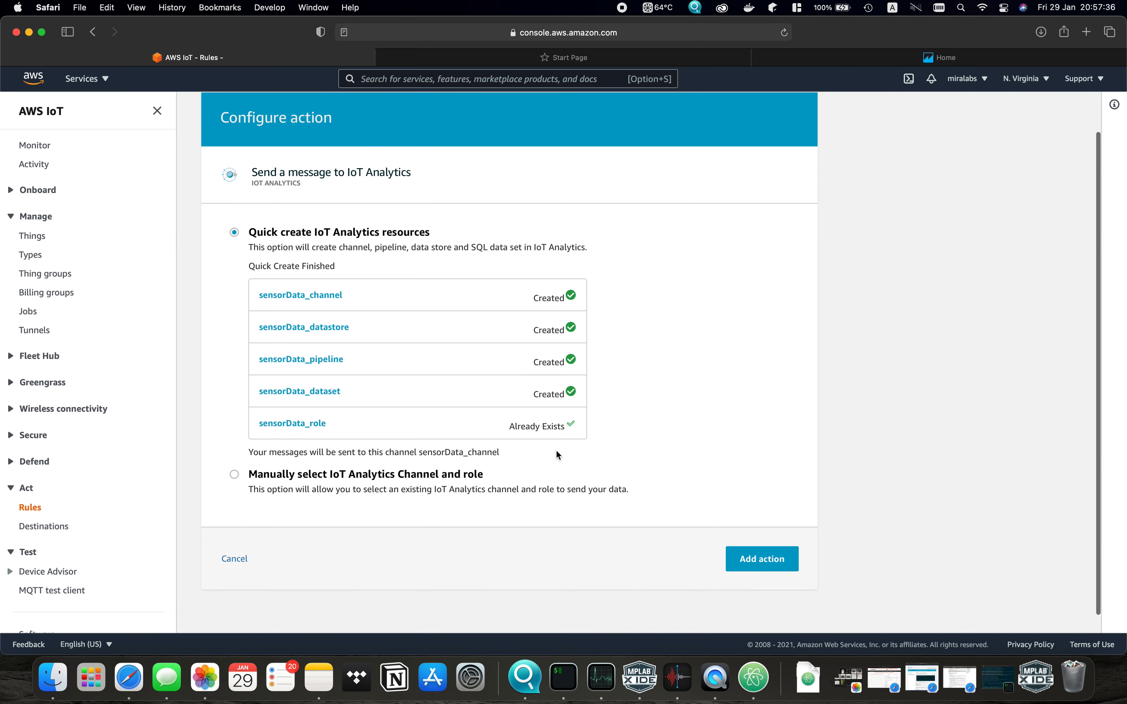
pyautogui.click(760, 565)
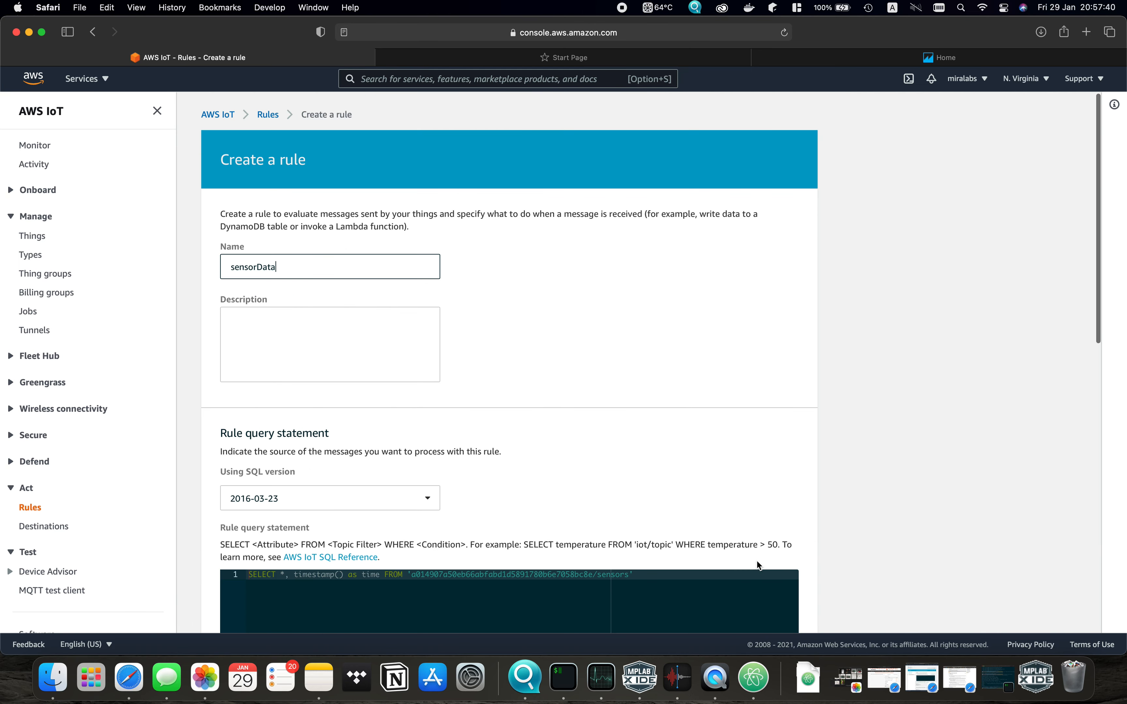
pyautogui.scroll(-5, 758, 565)
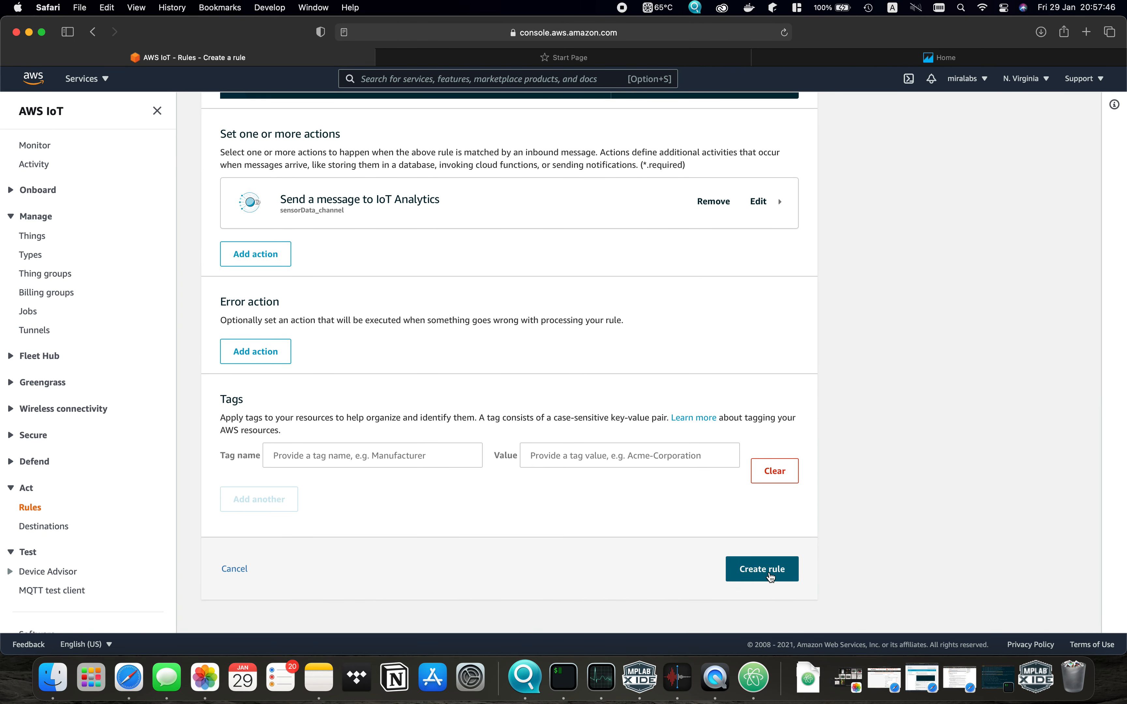
pyautogui.click(771, 576)
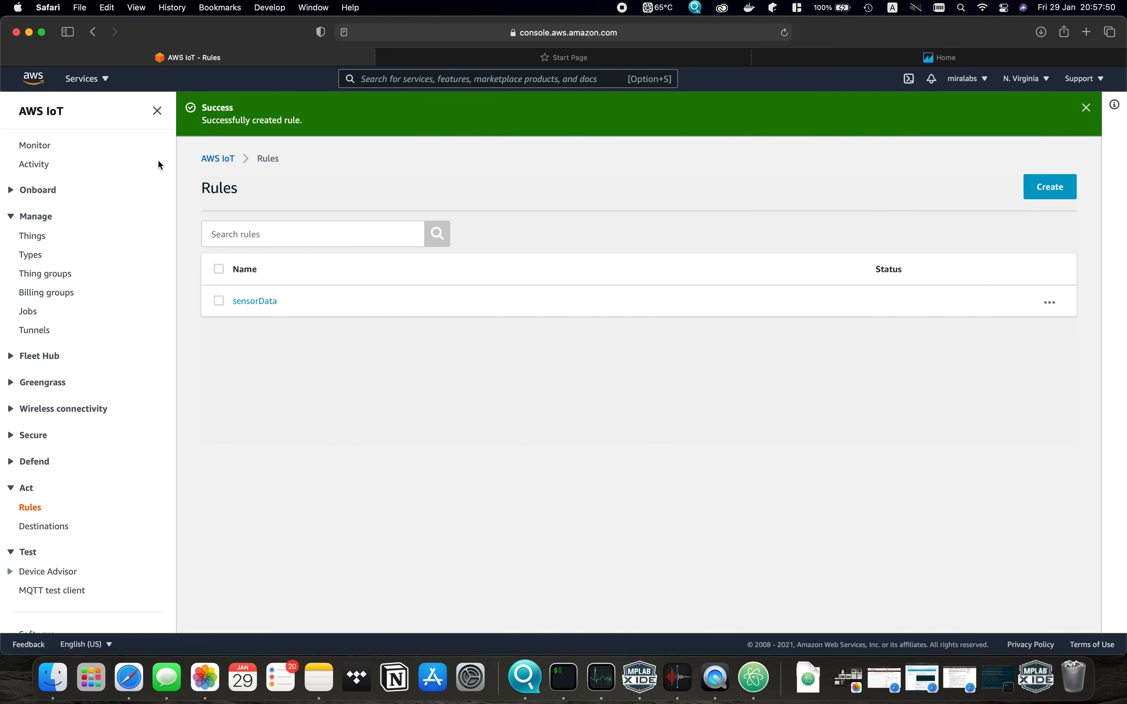
# - Switch to the IoT Analytics service and open the details of the data set sensordata_dataset
pyautogui.click(107, 86)
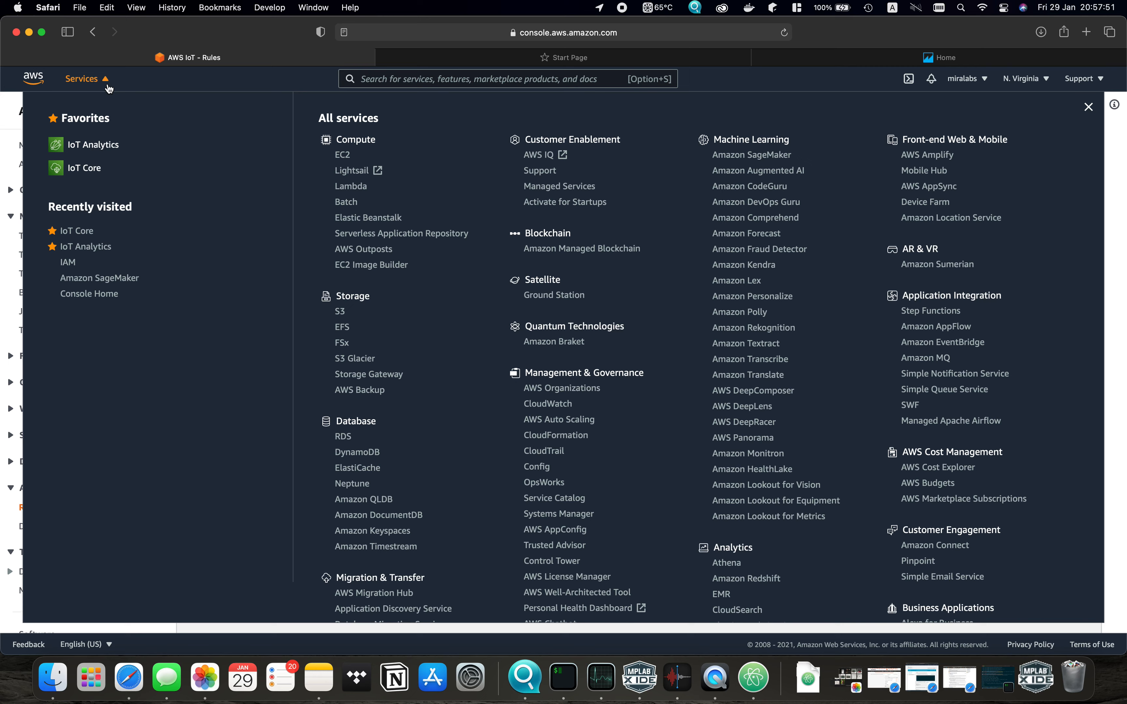
pyautogui.click(111, 148)
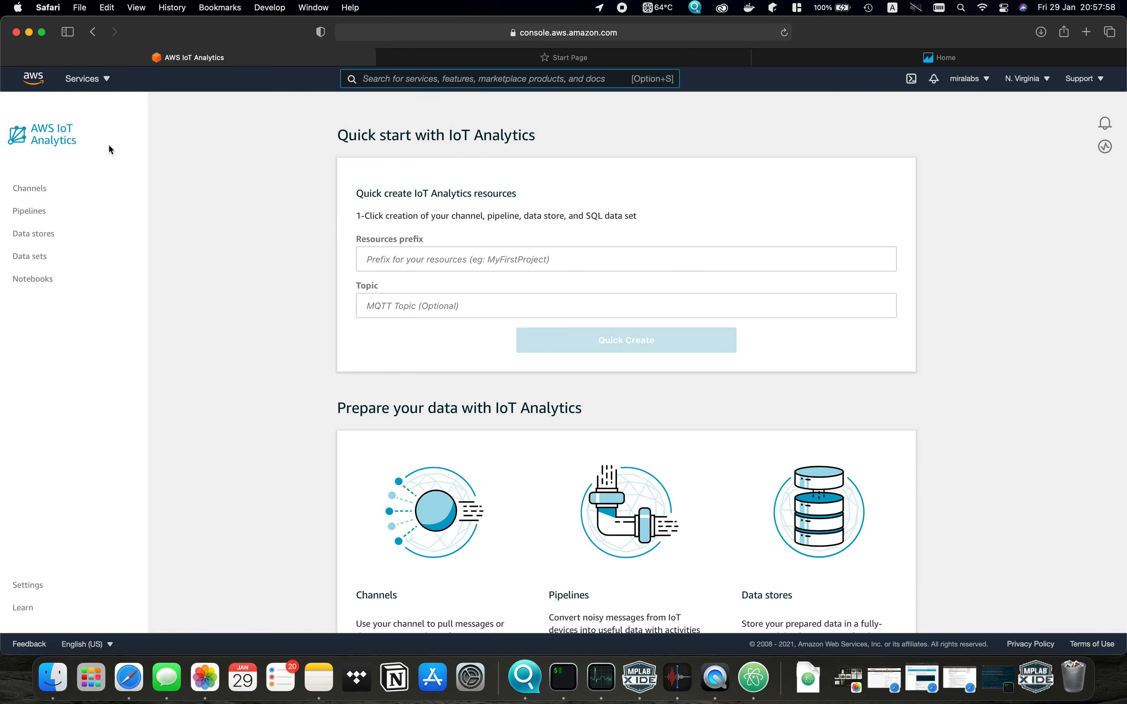
pyautogui.click(43, 264)
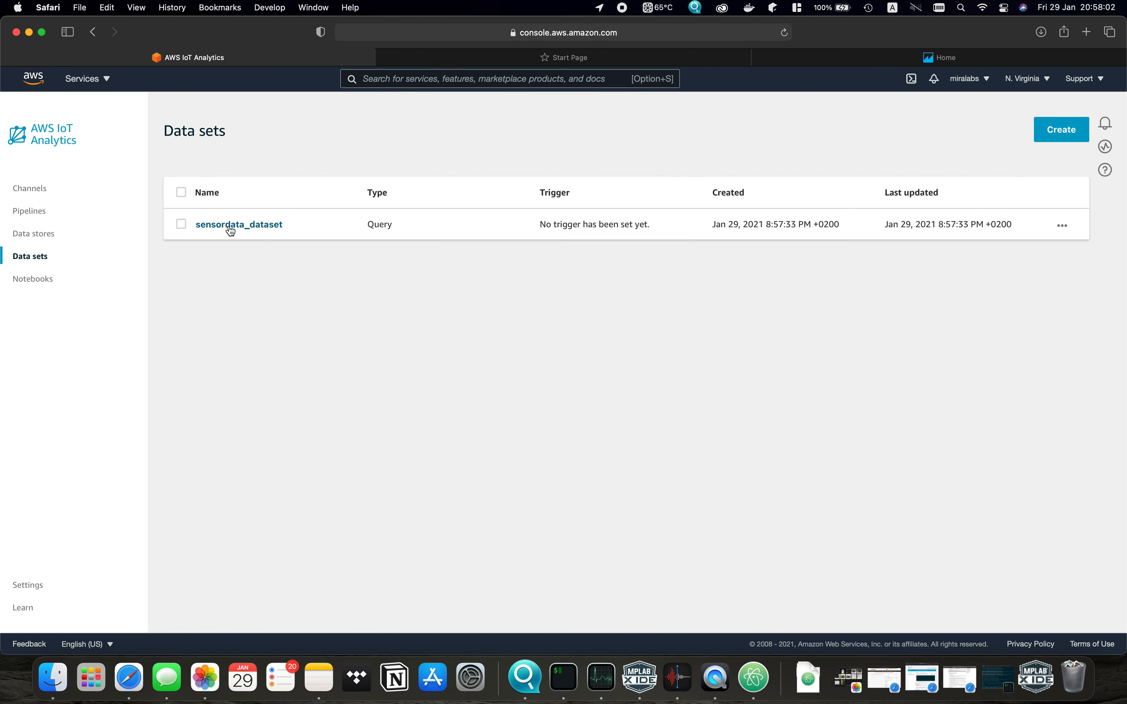
pyautogui.click(241, 236)
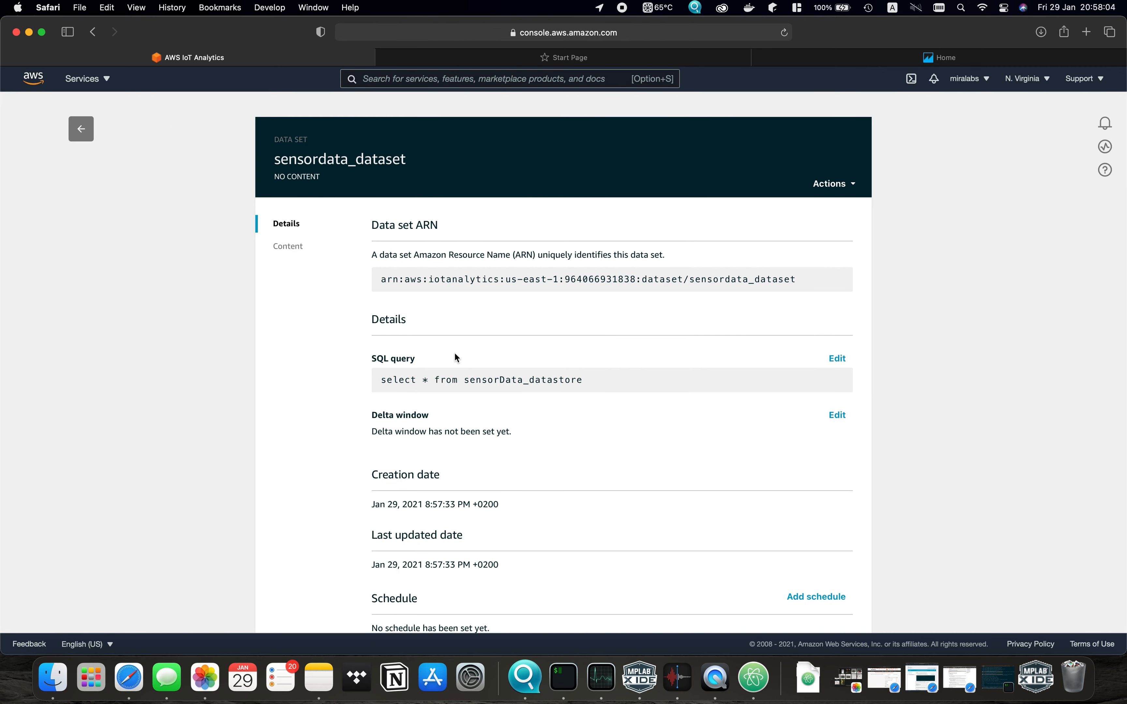
# - Open the data set's SQL query for editing, test it and examine all columns of the result preview
pyautogui.scroll(-5, 456, 357)
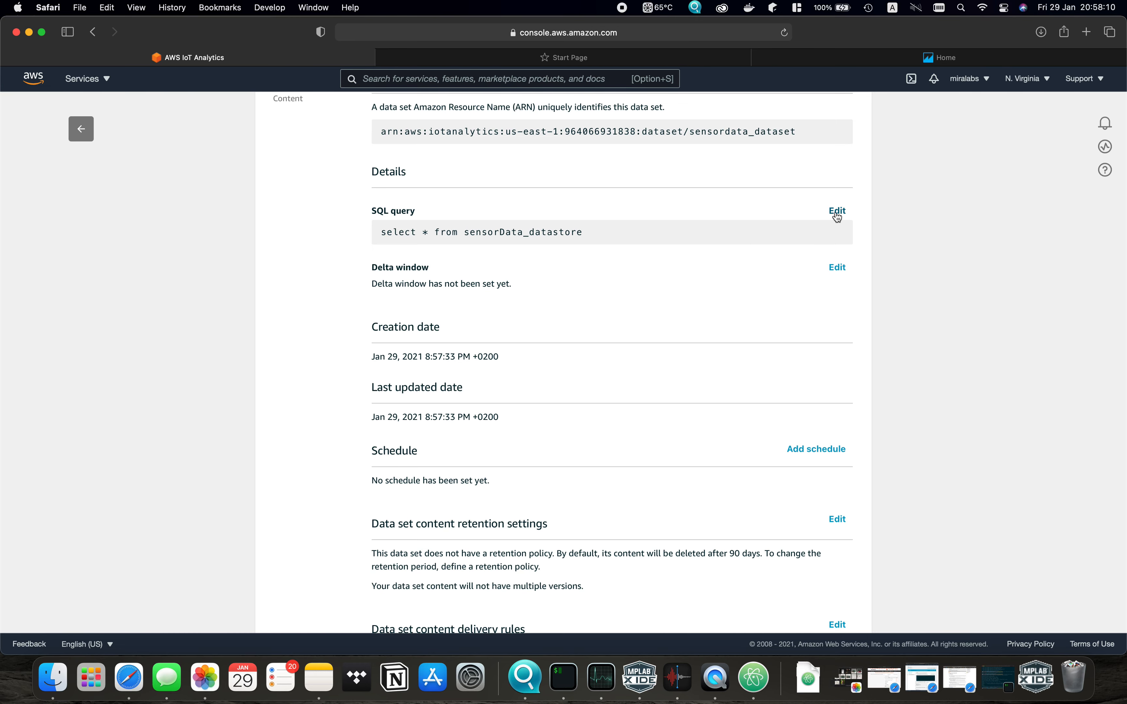
pyautogui.click(838, 215)
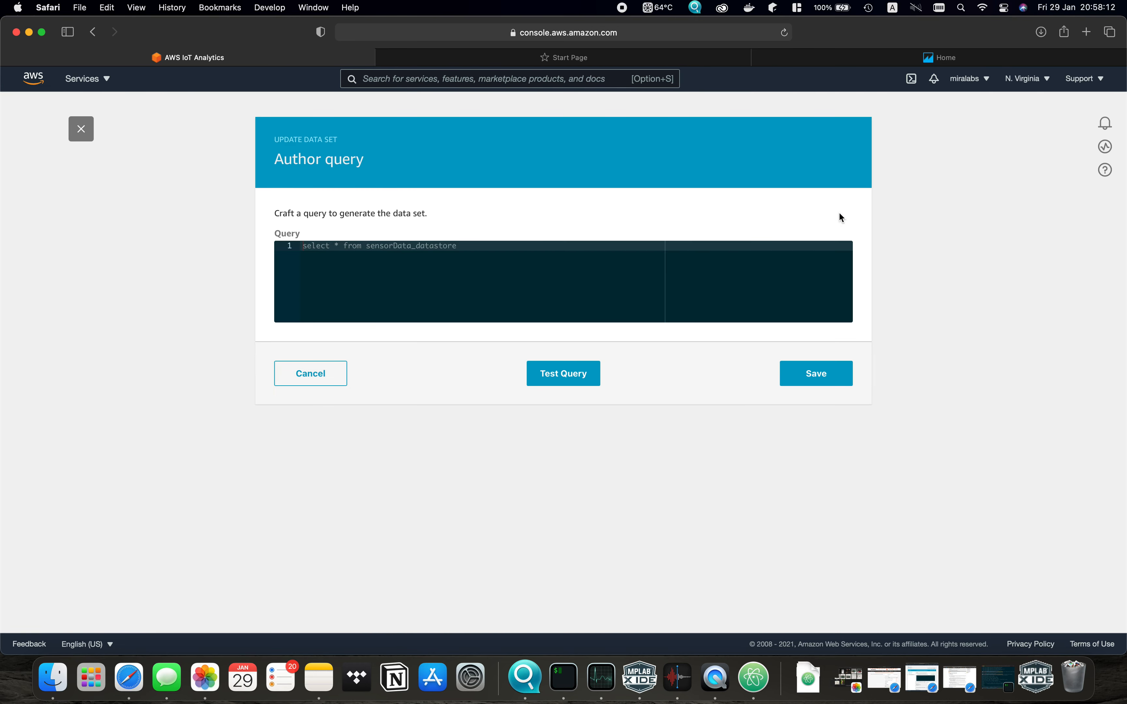
pyautogui.click(588, 373)
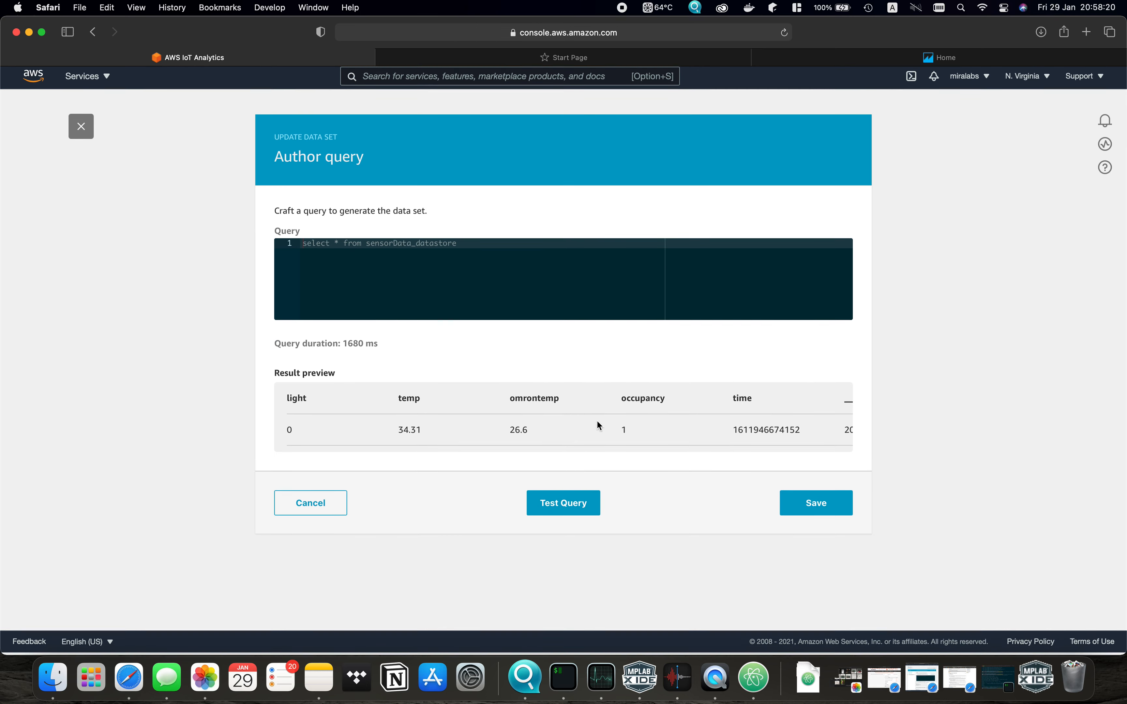
pyautogui.hscroll(5, 599, 425)
pyautogui.hscroll(-5, 598, 423)
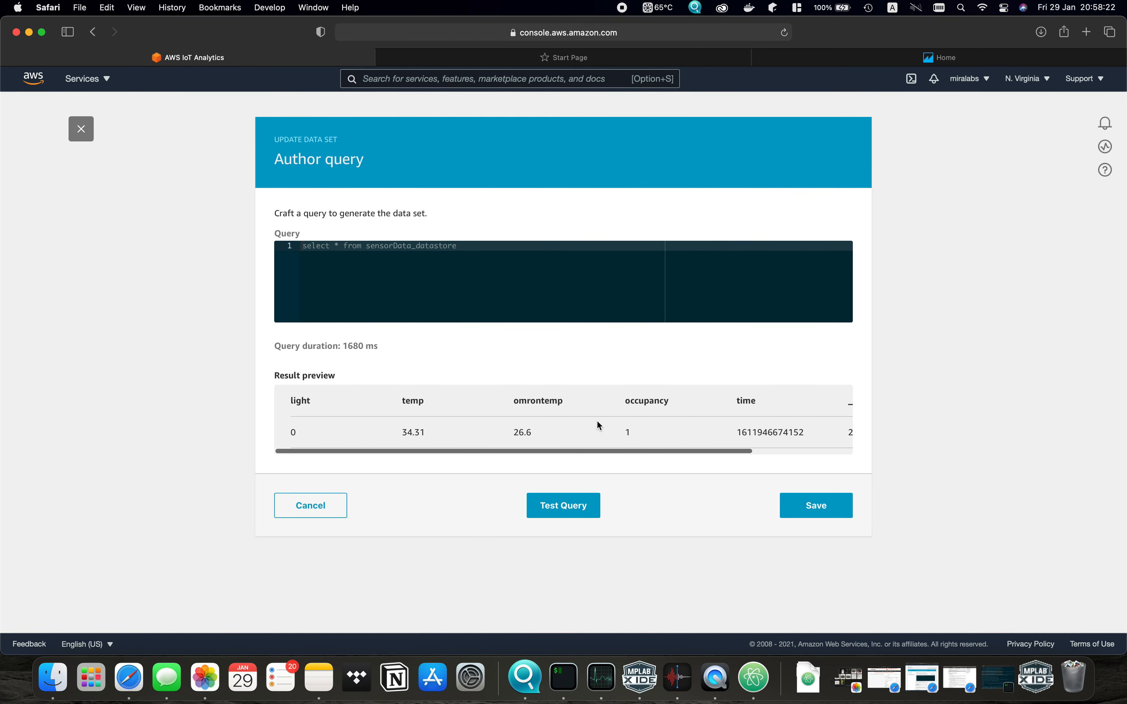
pyautogui.hscroll(5, 329, 419)
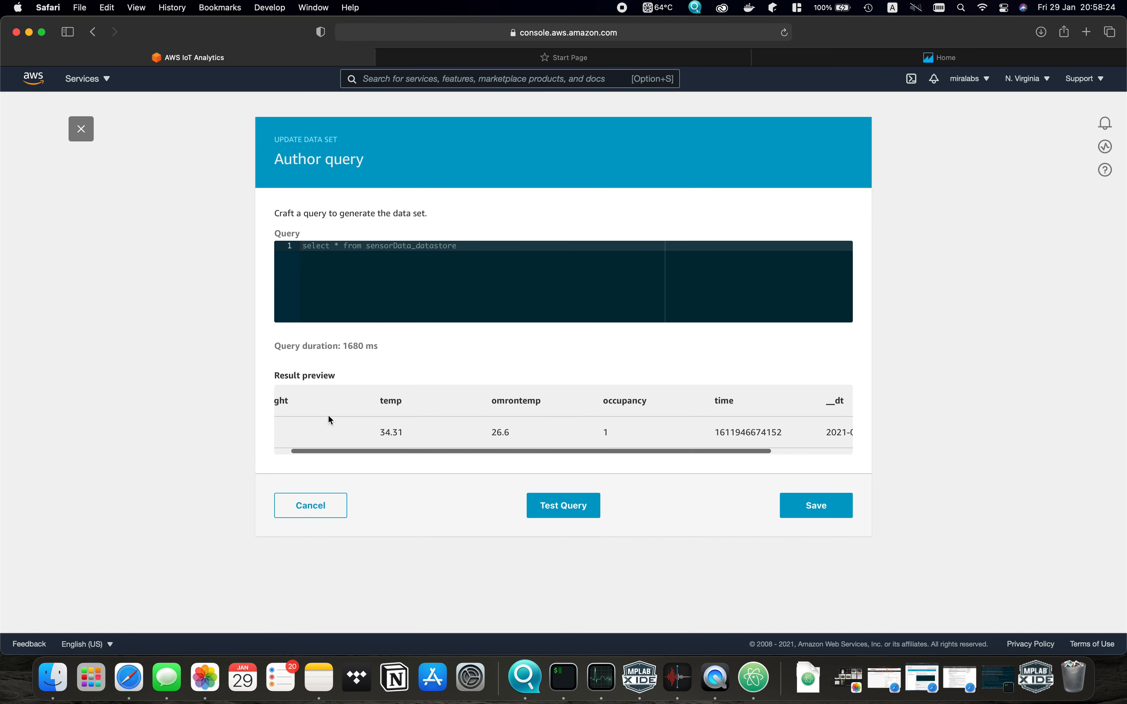
# - Examine the time value in the result preview and leave the query editor without saving
pyautogui.hscroll(-5, 329, 418)
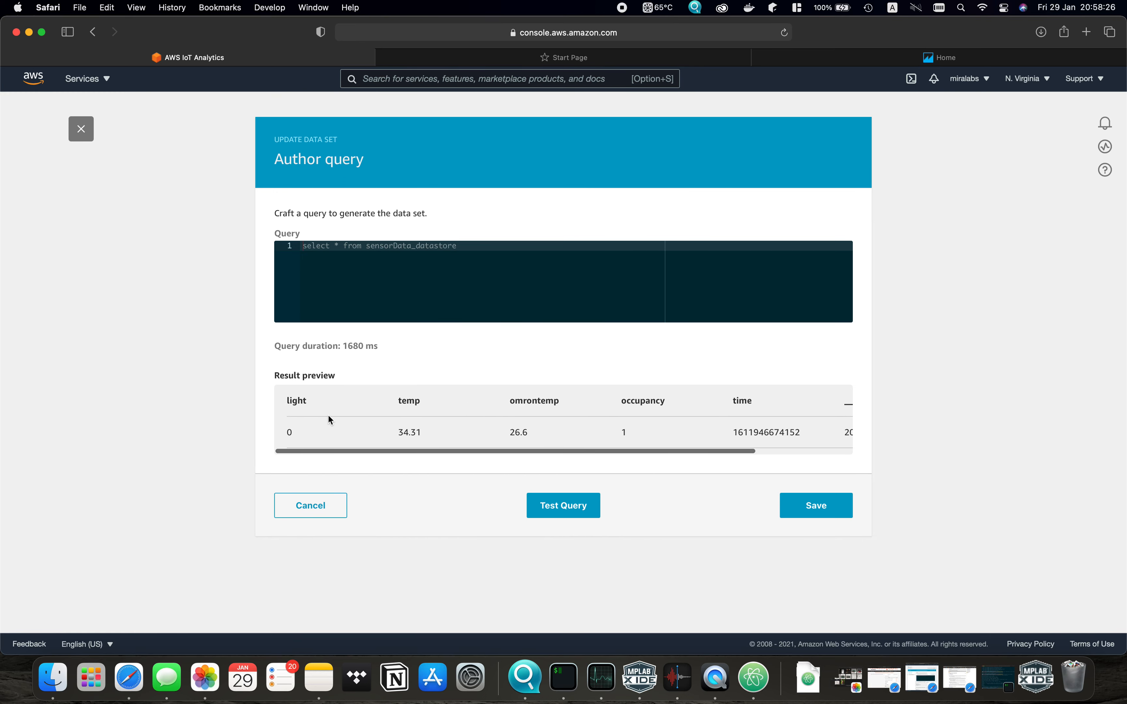
pyautogui.hscroll(5, 329, 417)
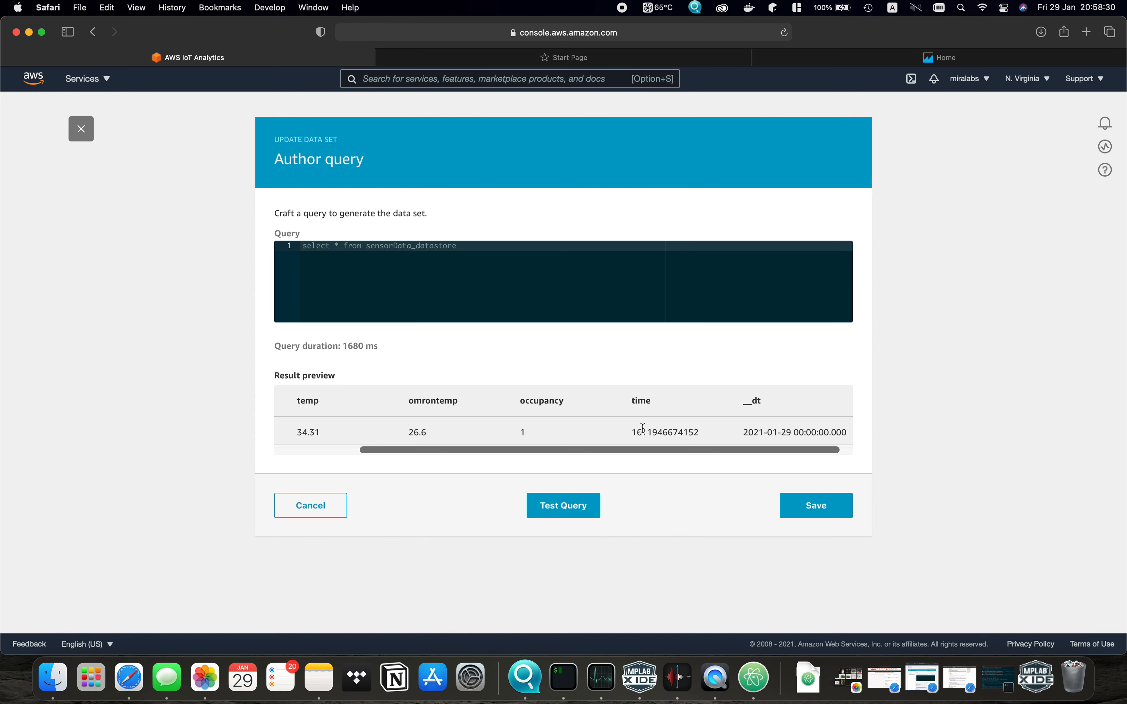
pyautogui.moveTo(738, 433); pyautogui.dragTo(703, 433)
pyautogui.doubleClick(667, 430)
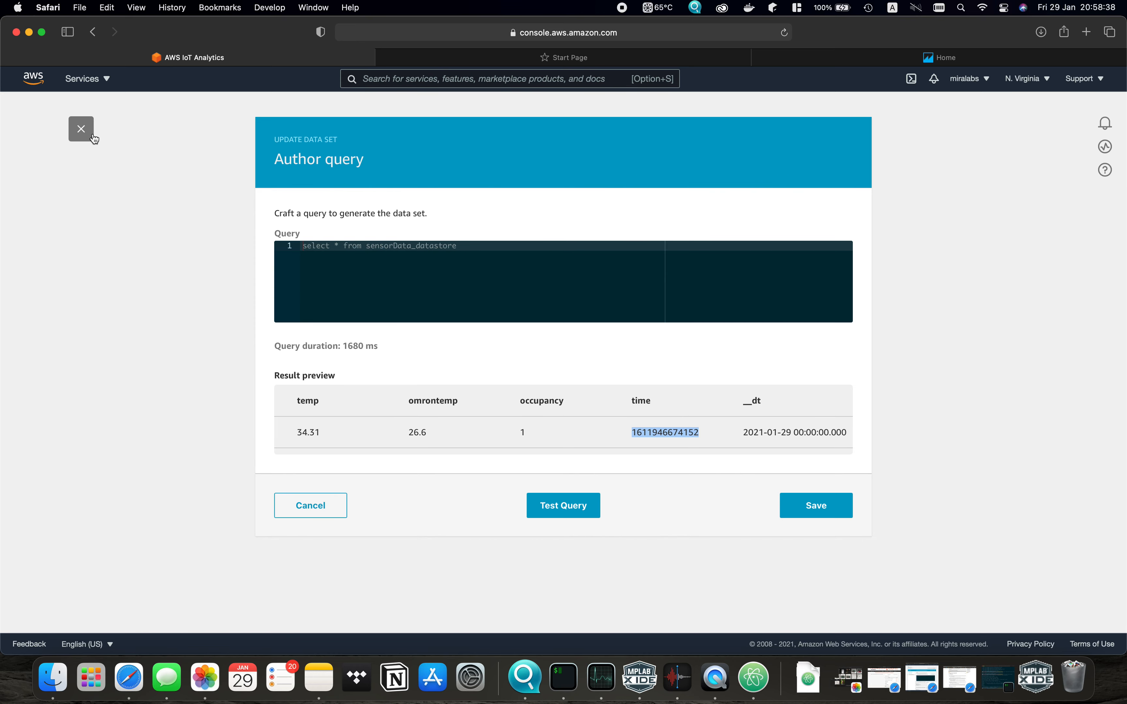
pyautogui.click(336, 509)
# - Add a schedule to the data set with a frequency of Every 1 minute and save it
pyautogui.scroll(-5, 490, 458)
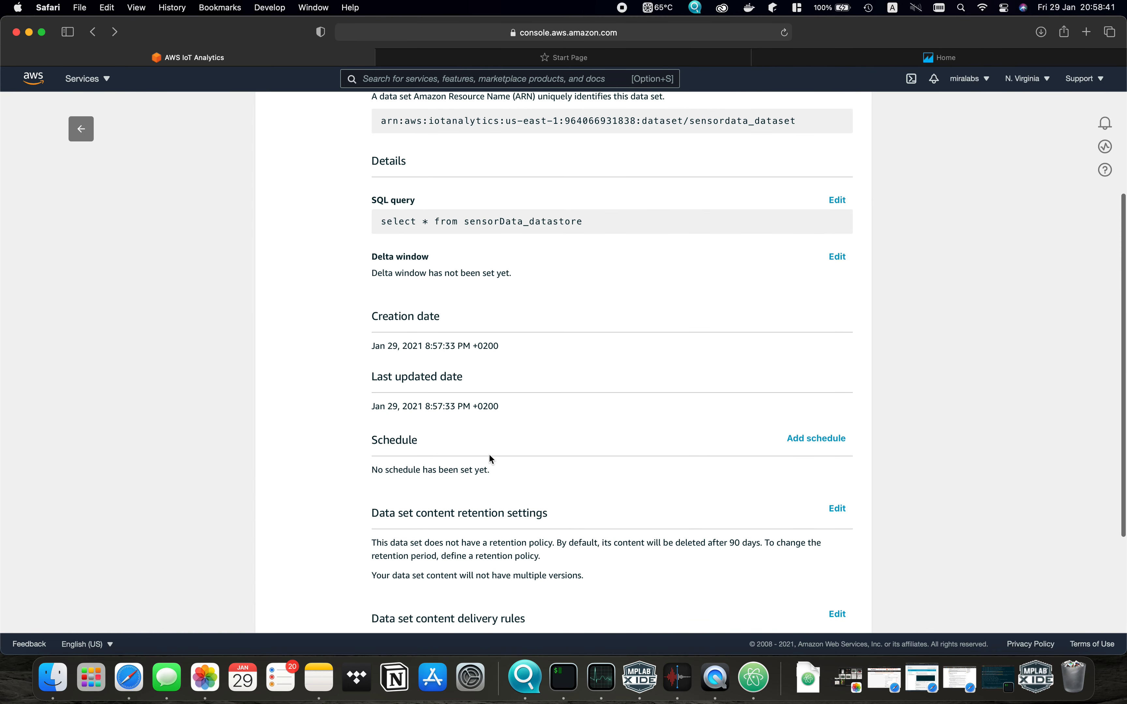
pyautogui.click(837, 443)
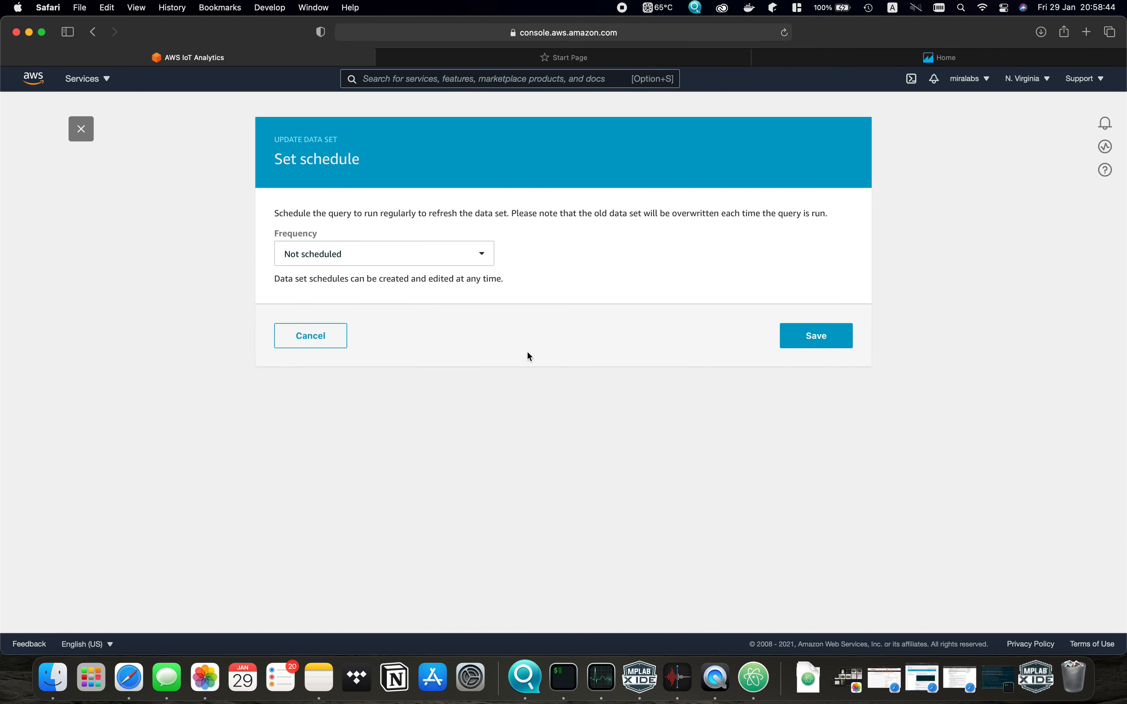
pyautogui.click(459, 260)
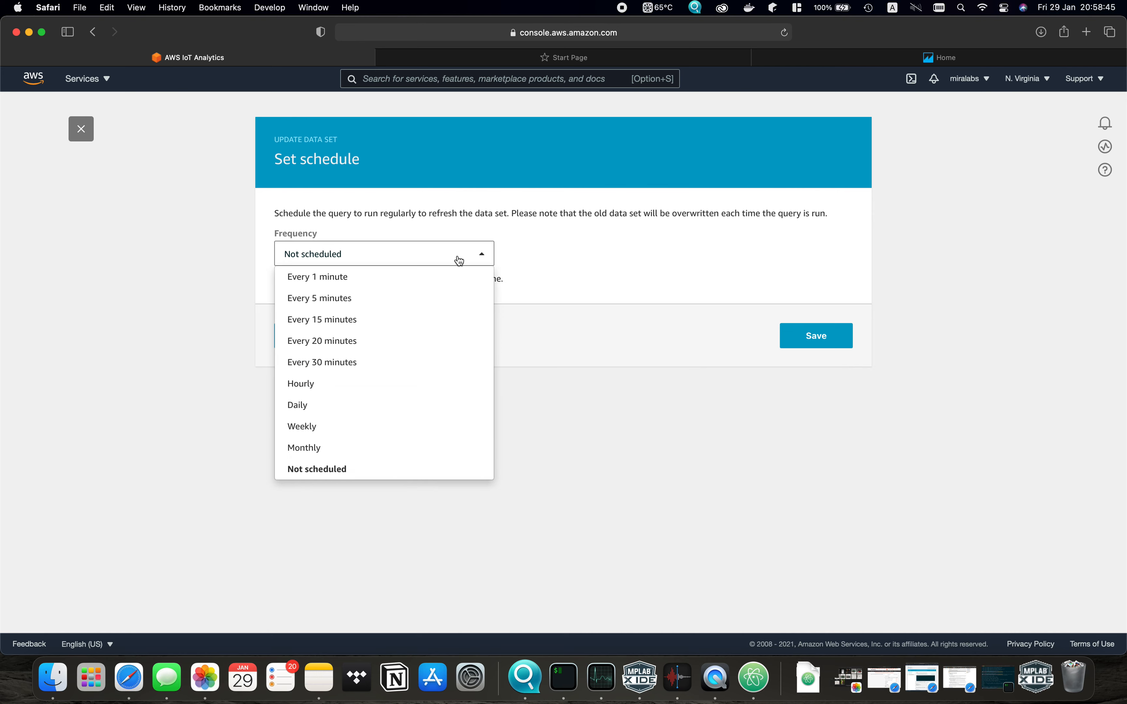
pyautogui.click(448, 276)
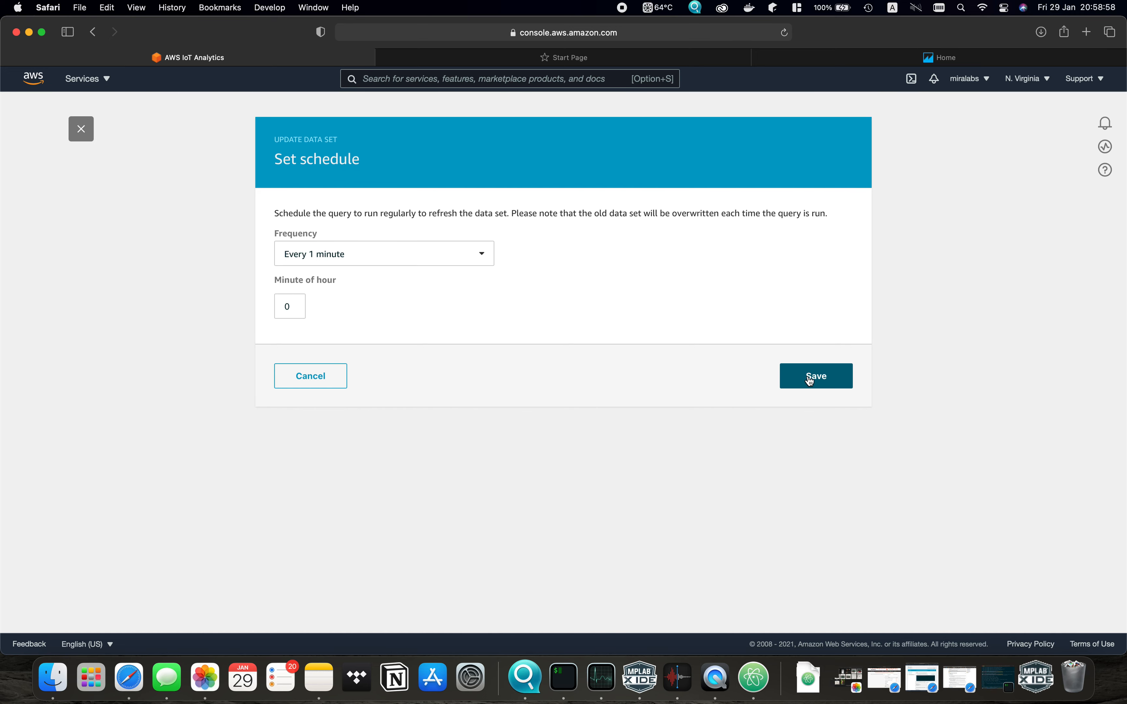
pyautogui.click(799, 384)
# - Review the data set's updated details, return to the data sets list and view the data stores
pyautogui.scroll(-2, 536, 400)
pyautogui.scroll(-2, 537, 399)
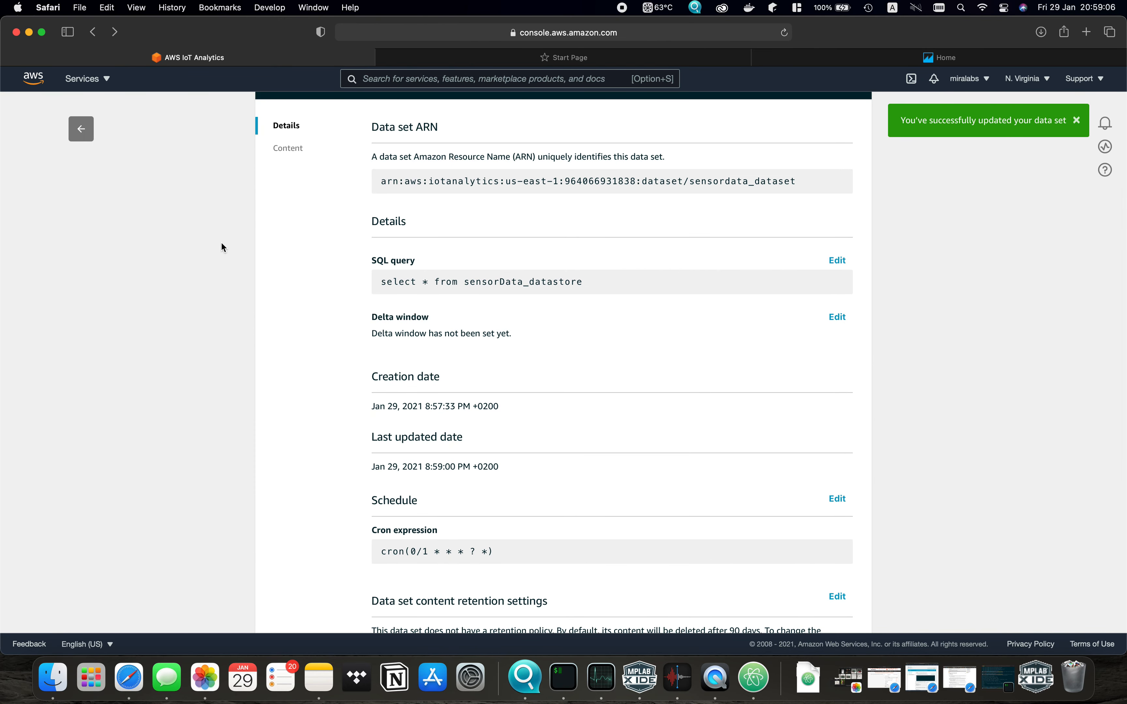
pyautogui.click(81, 134)
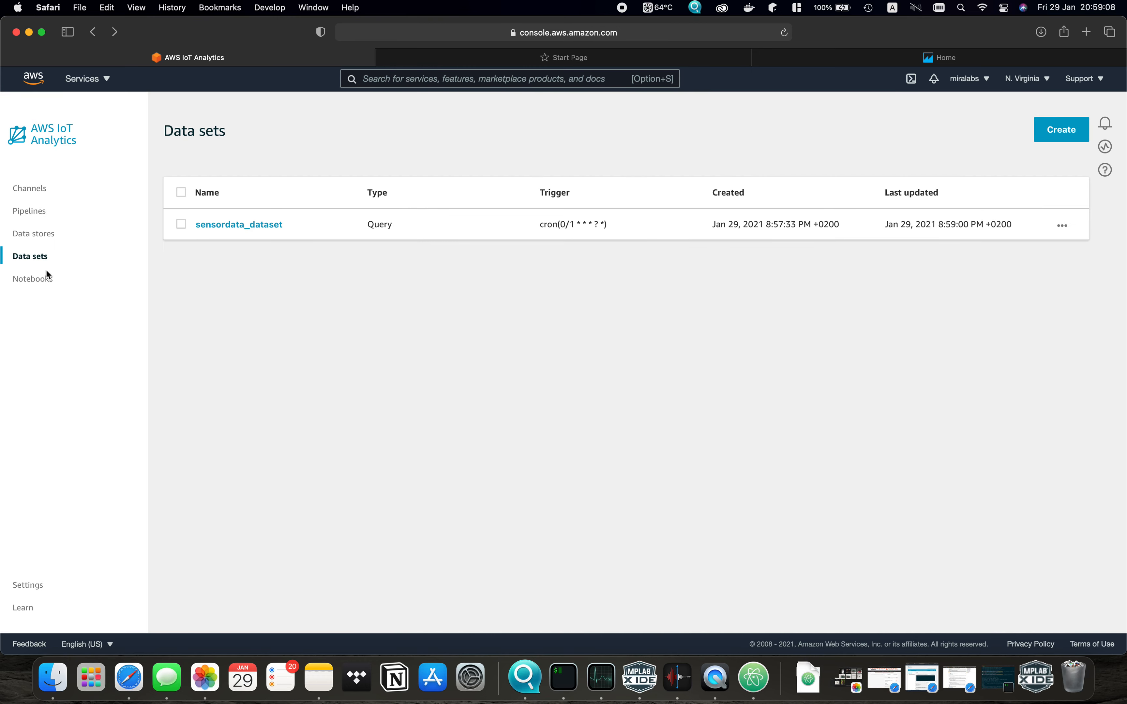
pyautogui.click(42, 234)
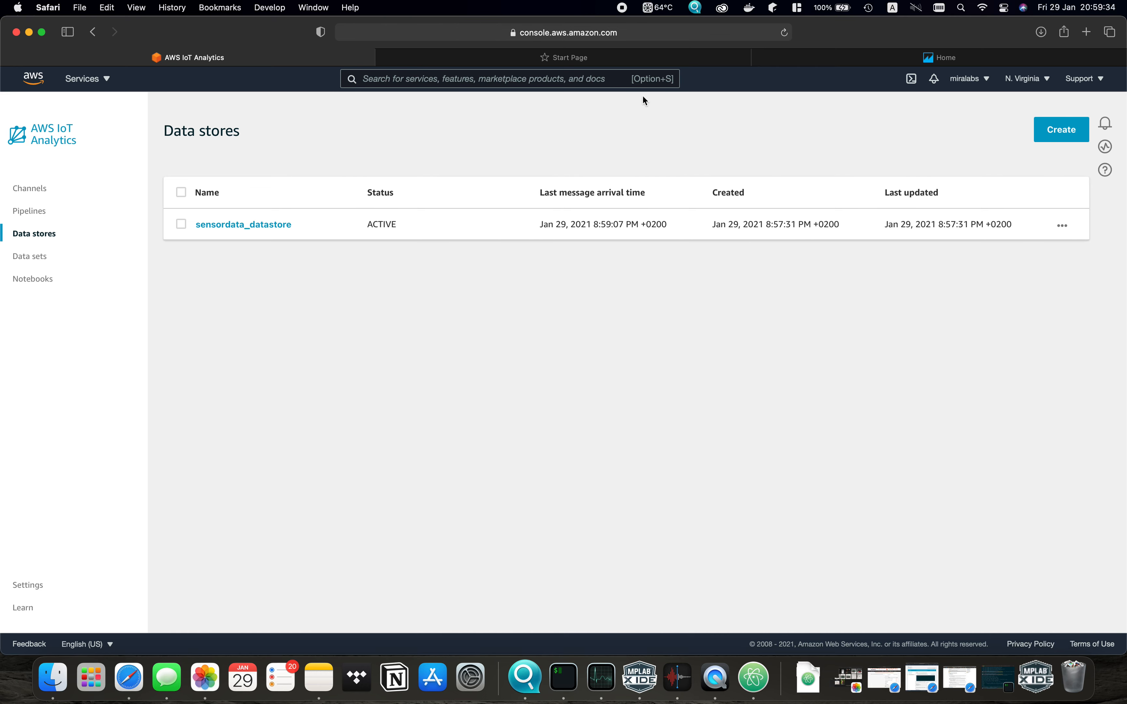
# - Switch to QuickSight and show its list of datasets
pyautogui.click(819, 63)
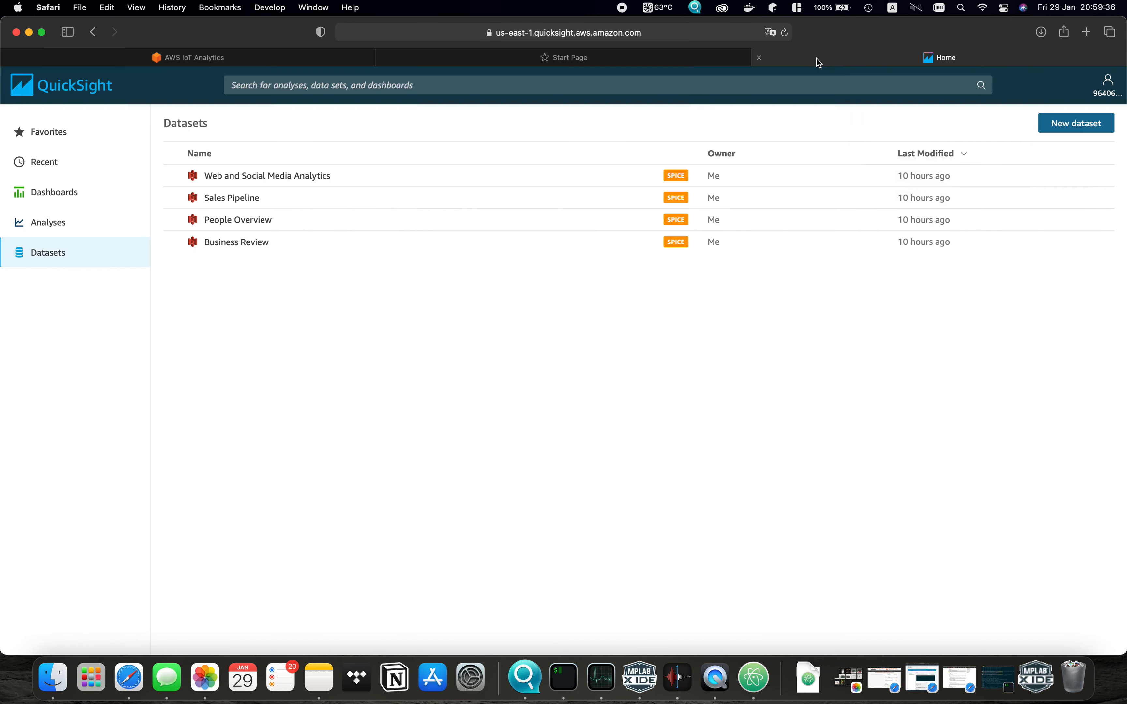
pyautogui.click(74, 100)
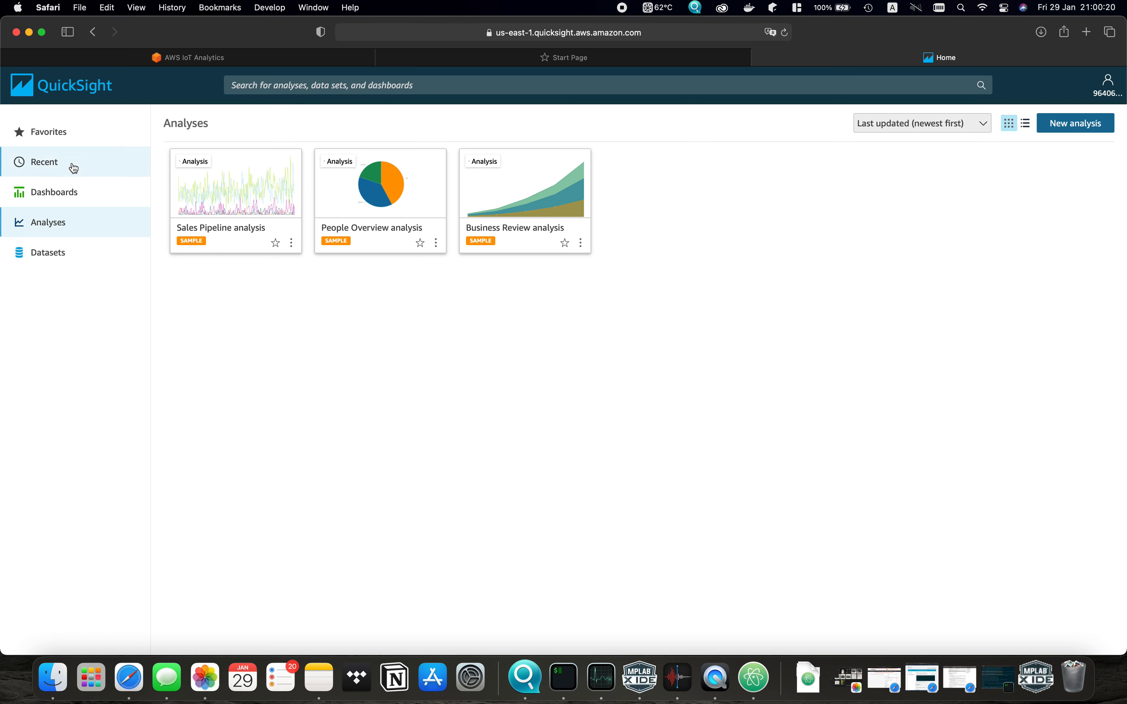
pyautogui.click(69, 260)
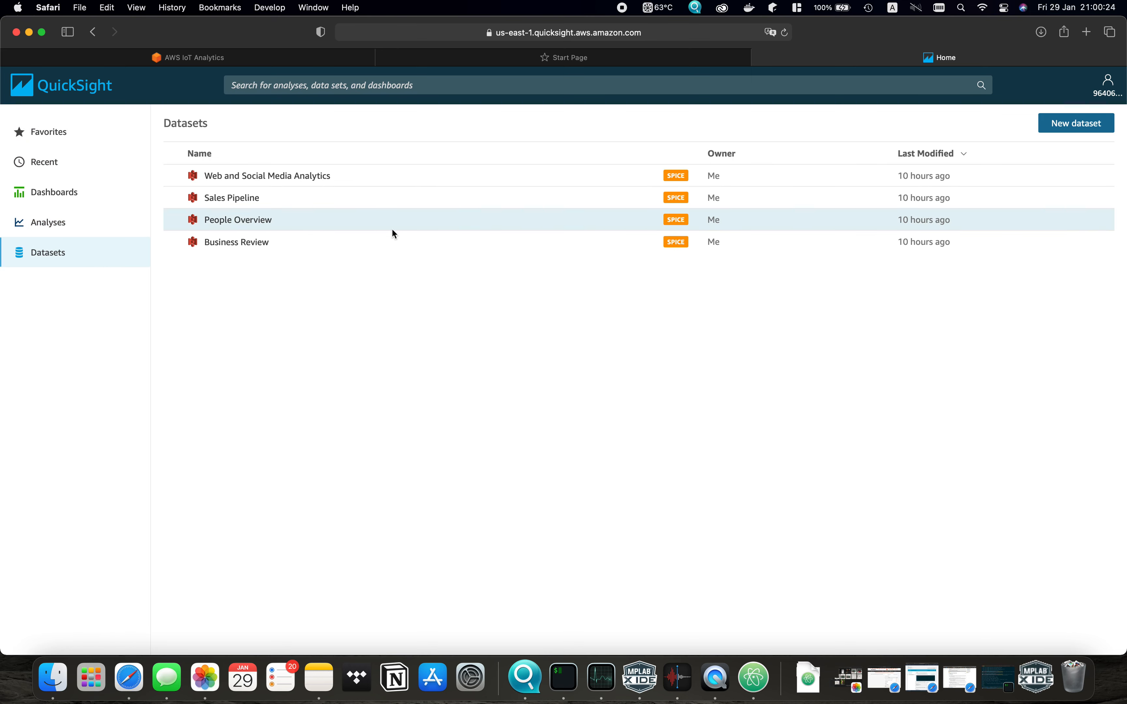
# - Create a new dataset from an AWS IoT Analytics data source importing sensordata_dataset, and open its data for editing and preview
pyautogui.click(1076, 128)
pyautogui.scroll(-5, 566, 311)
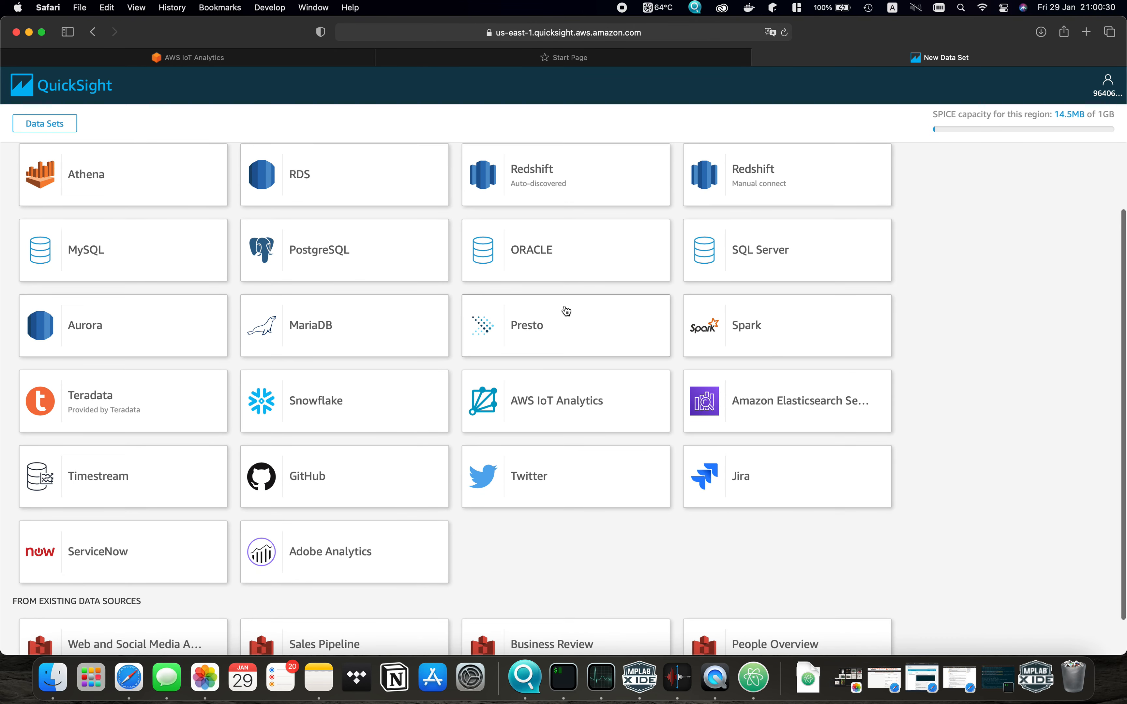
pyautogui.click(554, 409)
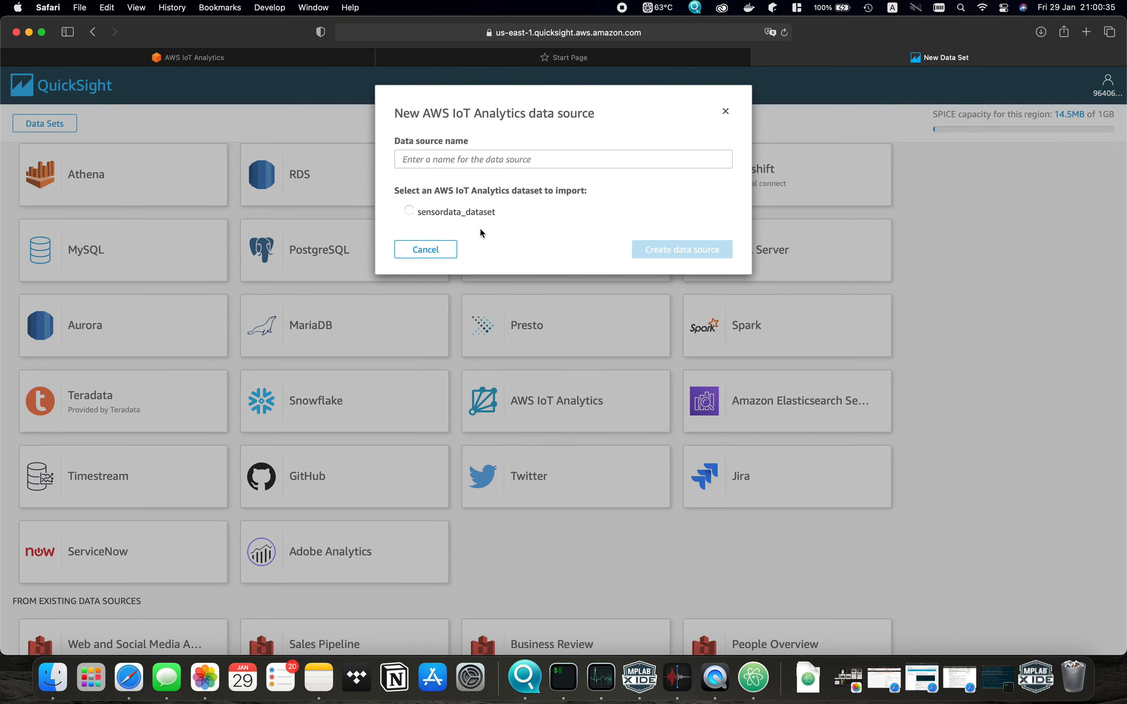
pyautogui.click(446, 215)
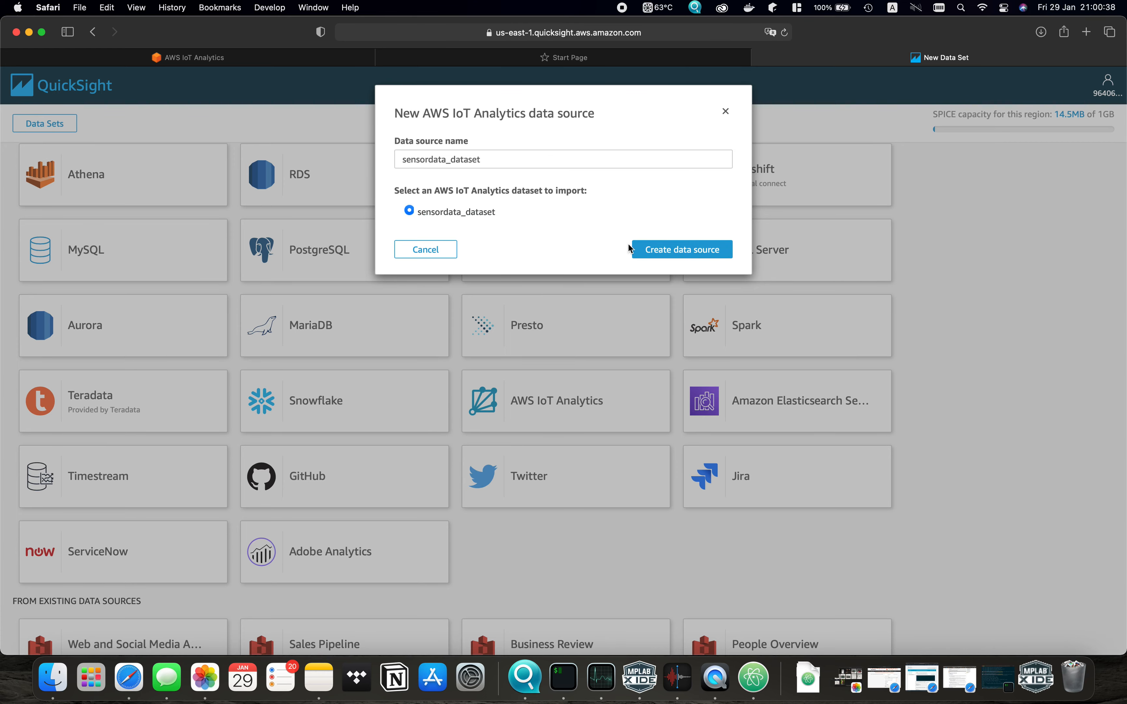
pyautogui.click(667, 256)
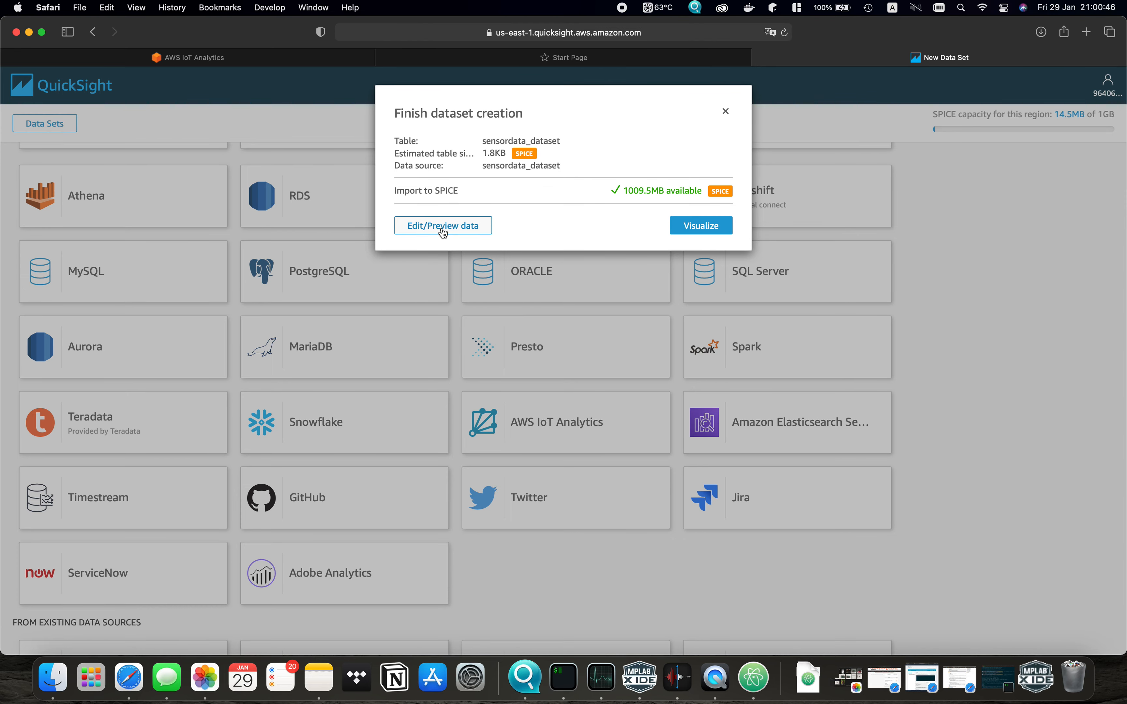
pyautogui.click(443, 226)
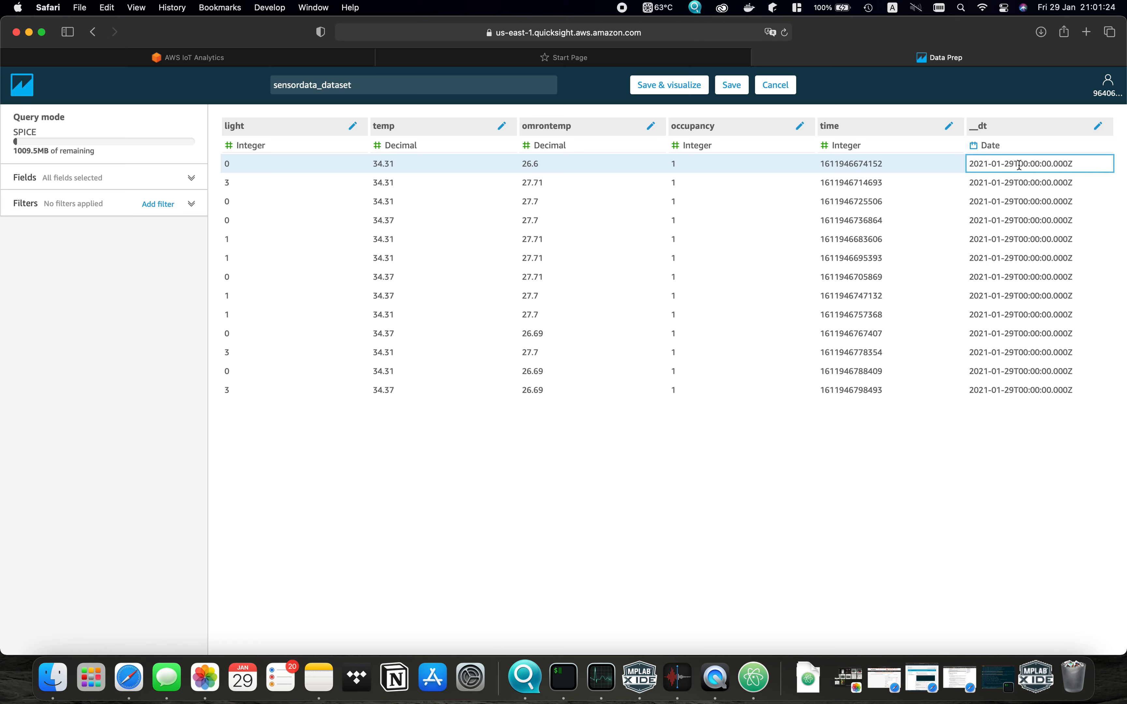
# - Examine the date value in the first row of the __dt column
pyautogui.moveTo(1020, 165); pyautogui.dragTo(1088, 166)
pyautogui.moveTo(1019, 165); pyautogui.dragTo(1079, 164)
pyautogui.click(985, 164)
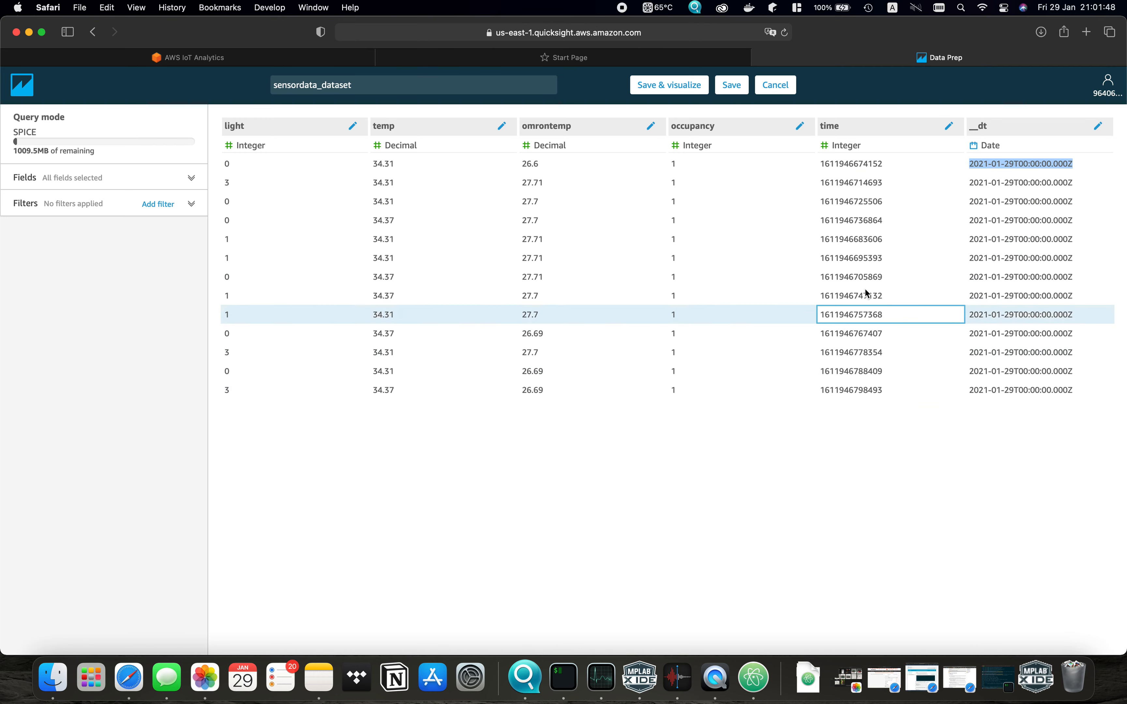
# - Start a calculated field from the dataset's time field and search the functions for "epoc" to find epochDate
pyautogui.click(146, 180)
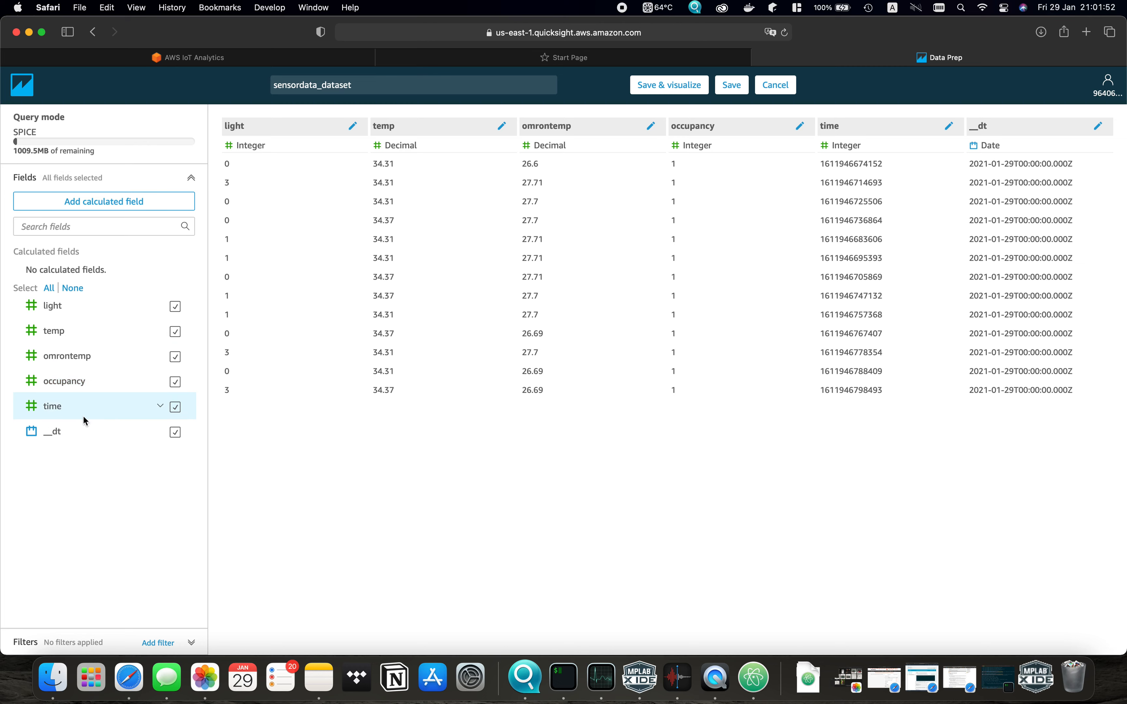
pyautogui.click(161, 408)
pyautogui.moveTo(206, 471)
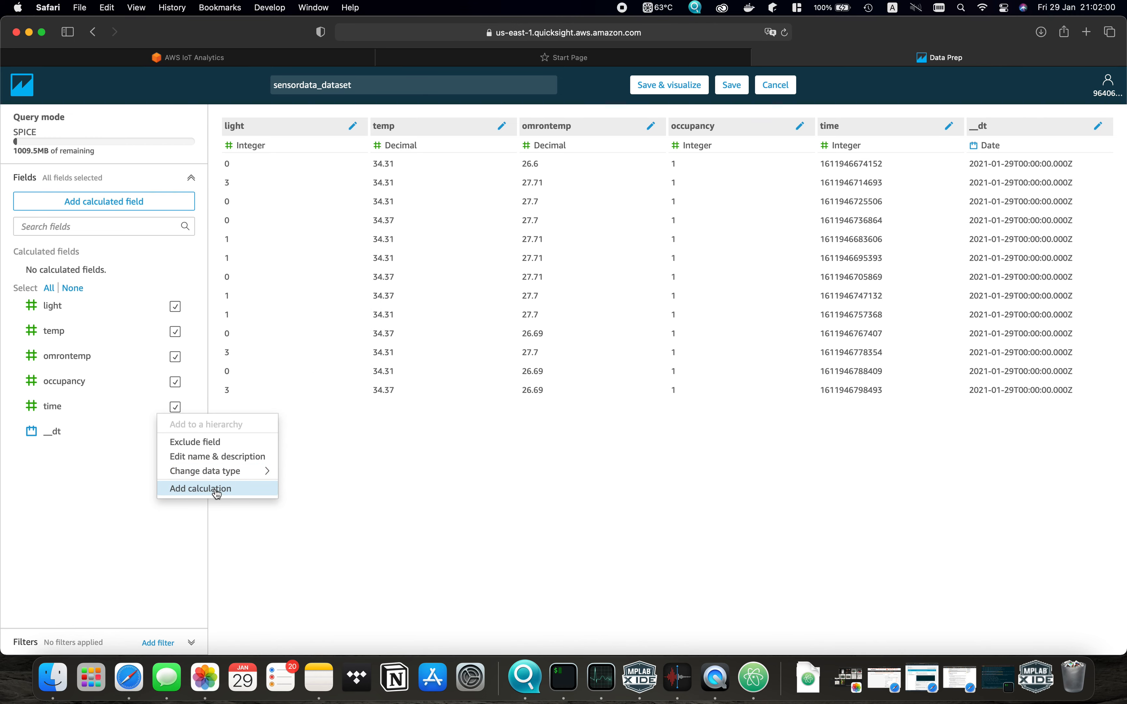
pyautogui.click(217, 489)
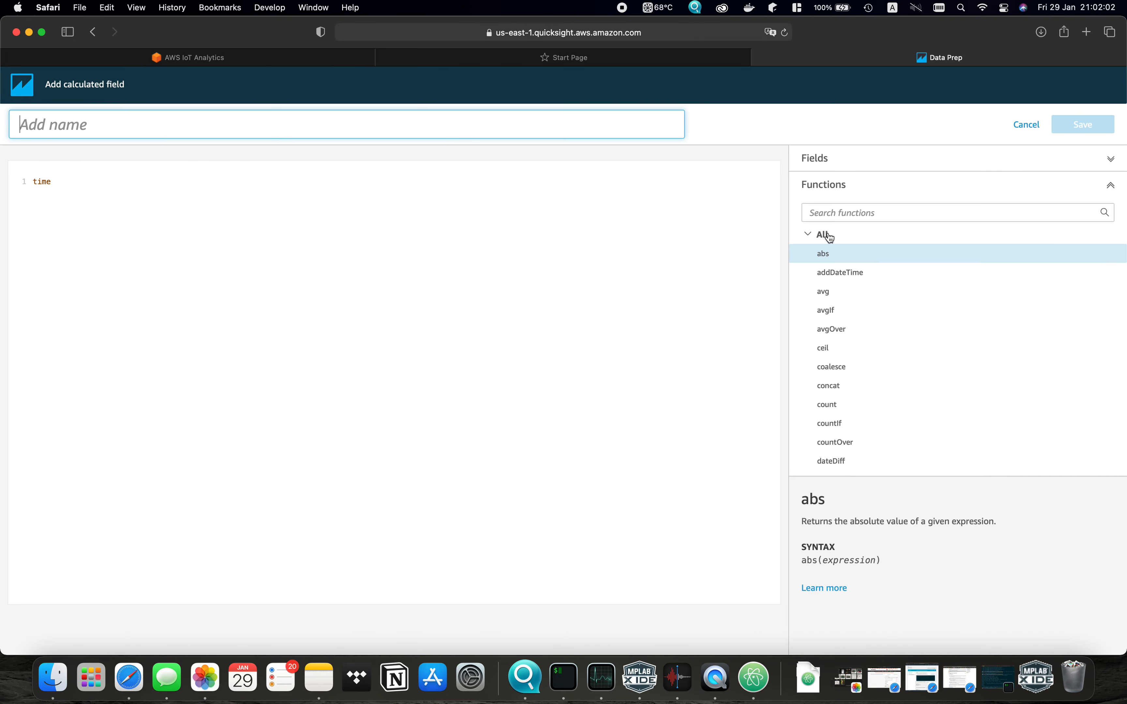
pyautogui.click(873, 213)
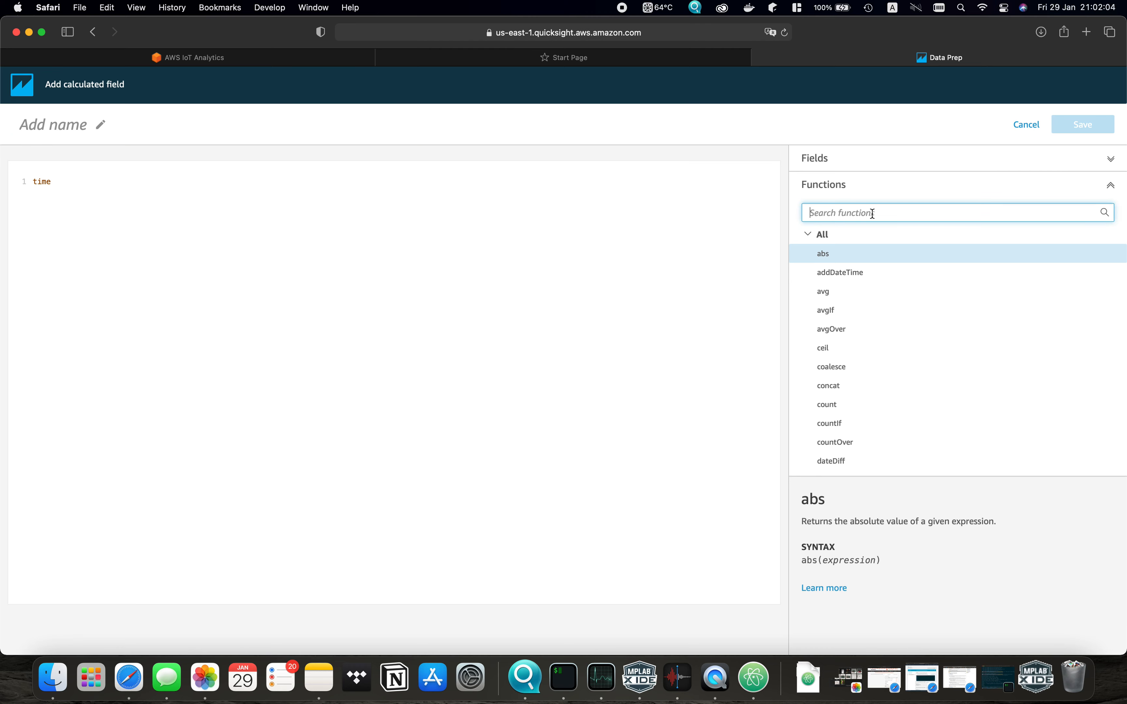
pyautogui.write('ec')
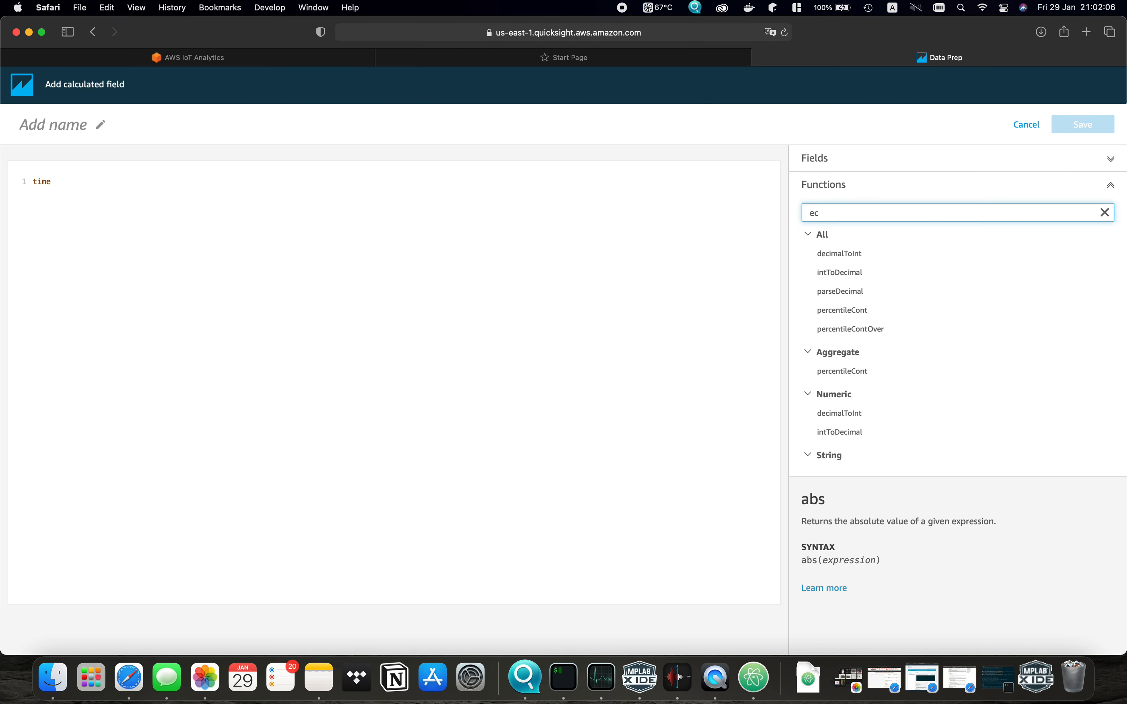
pyautogui.press('BackSpace')
pyautogui.write('poc')
pyautogui.click(882, 256)
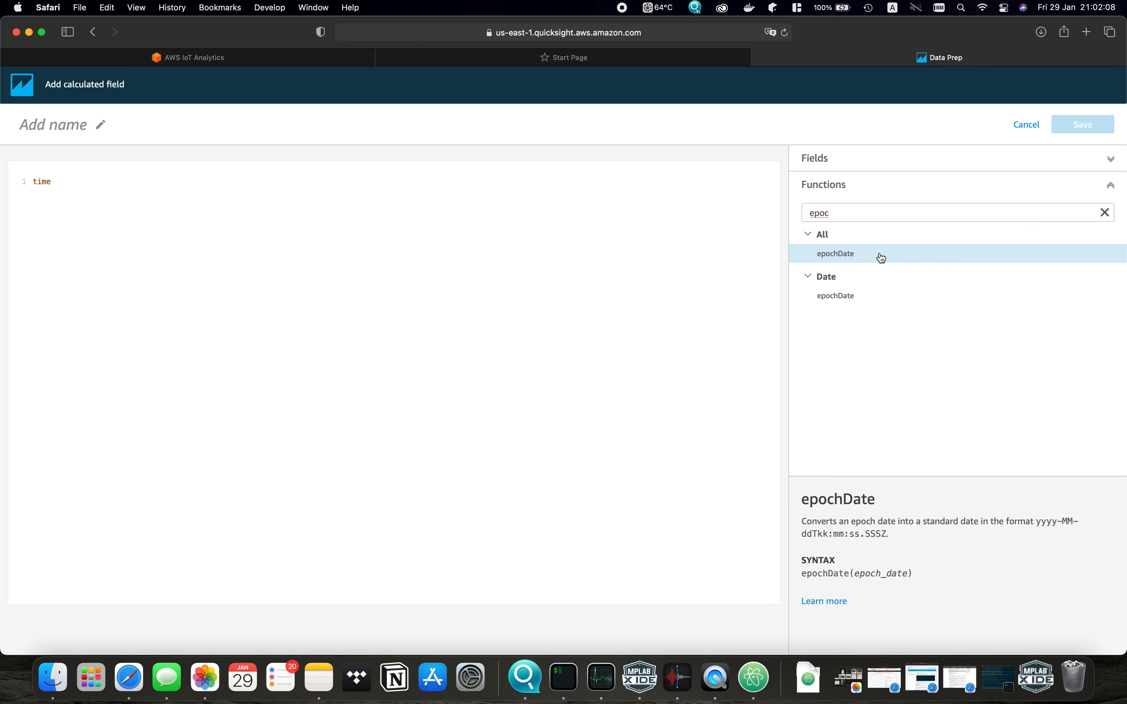
# - Complete the formula as epochDate(time), name the calculated field dateTime and save it
pyautogui.doubleClick(882, 258)
pyautogui.write('ti')
pyautogui.press('Return')
pyautogui.press('BackSpace')
pyautogui.press('BackSpace')
pyautogui.click(58, 126)
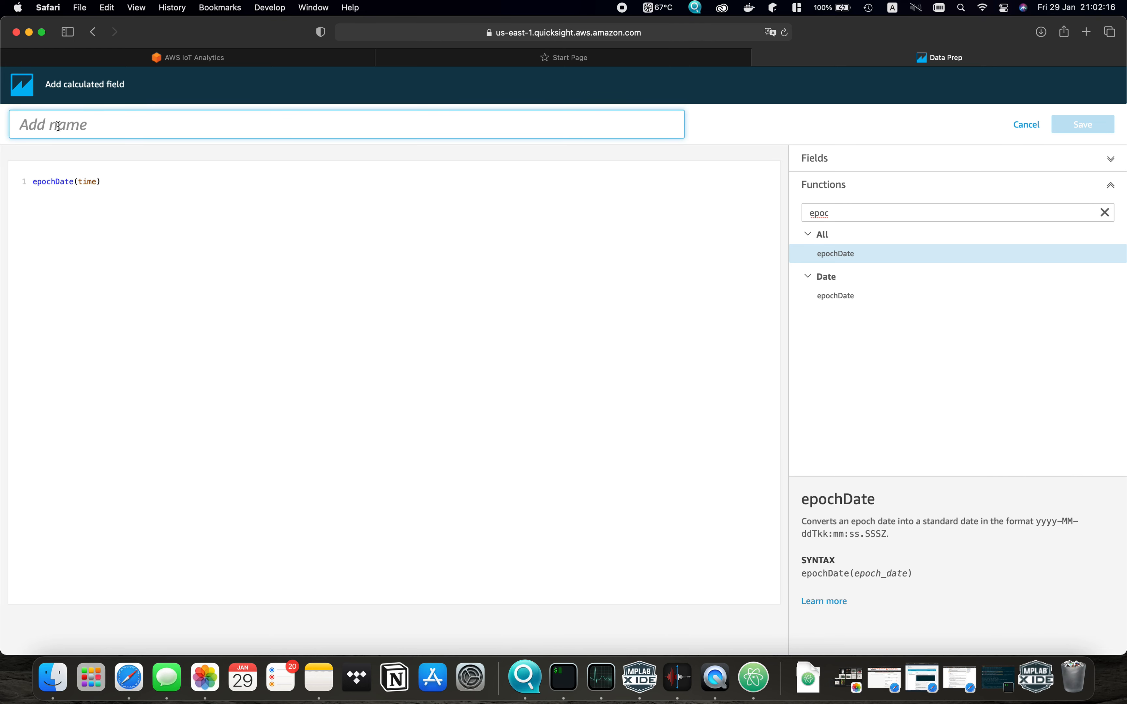
pyautogui.write('dateTime')
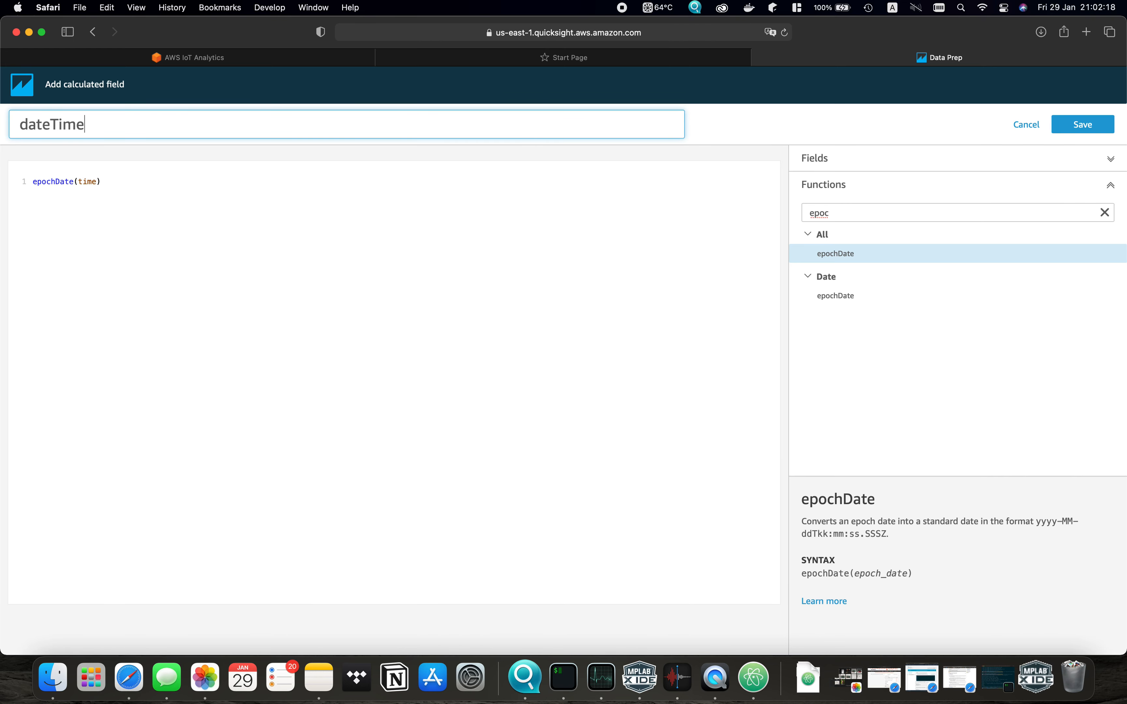
pyautogui.click(1100, 134)
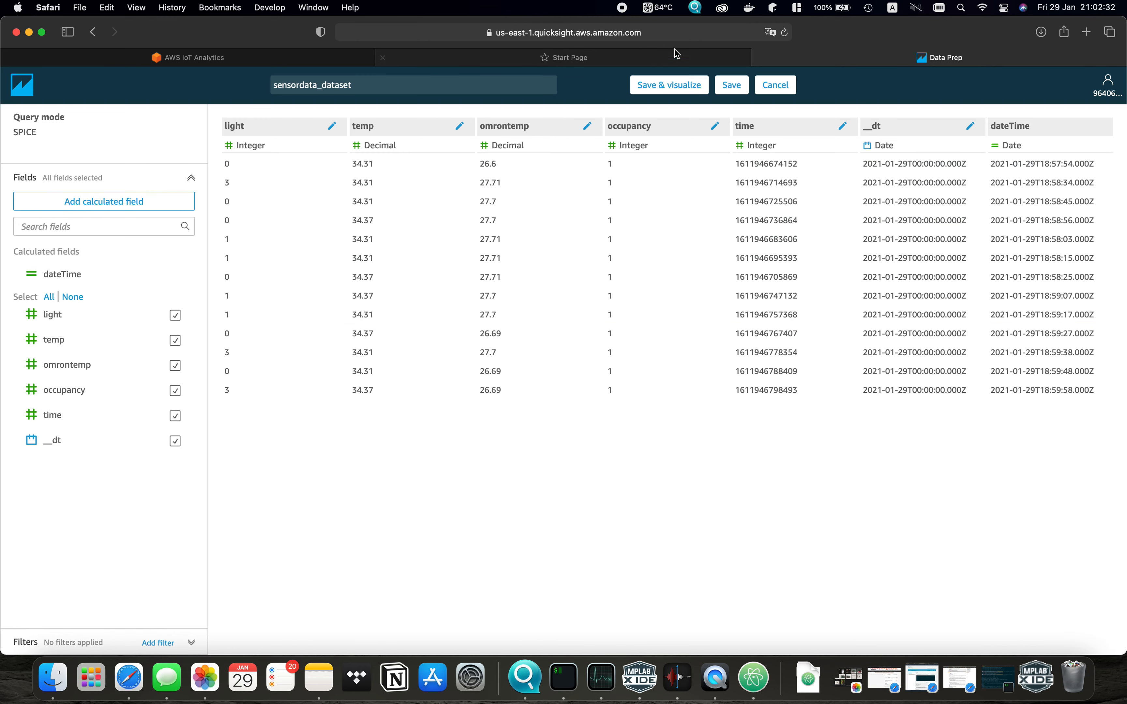
# - Save and visualize the dataset, and plot omrontemp against dateTime in the AutoGraph visual
pyautogui.click(658, 93)
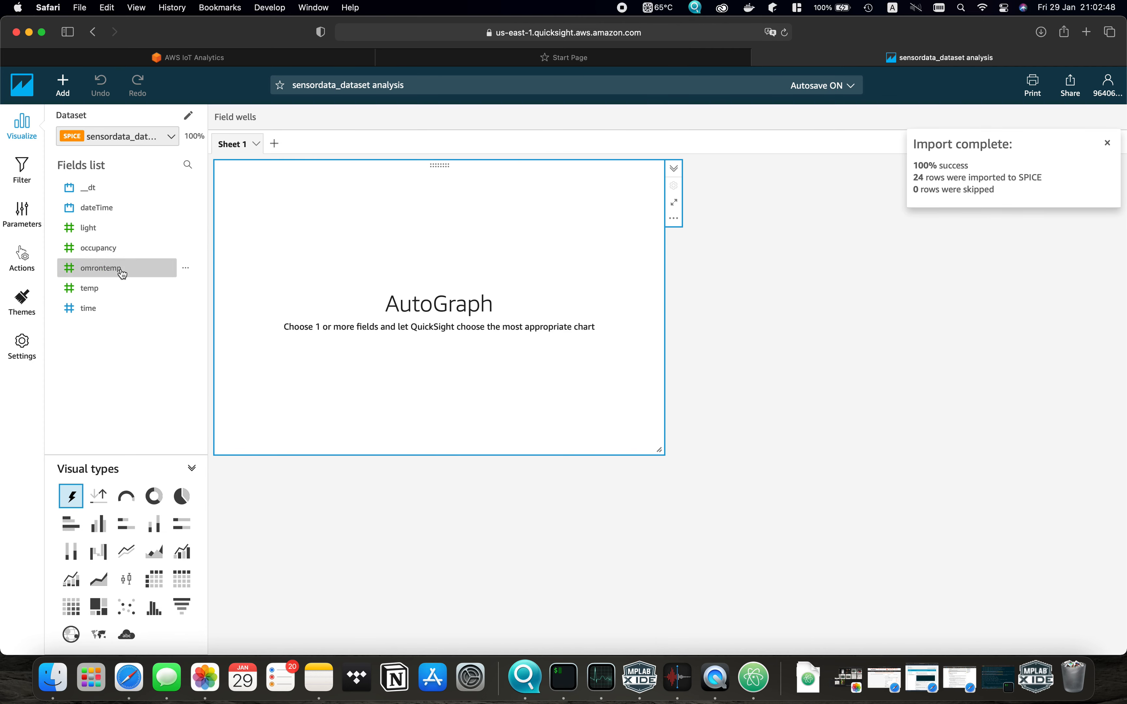
pyautogui.click(122, 274)
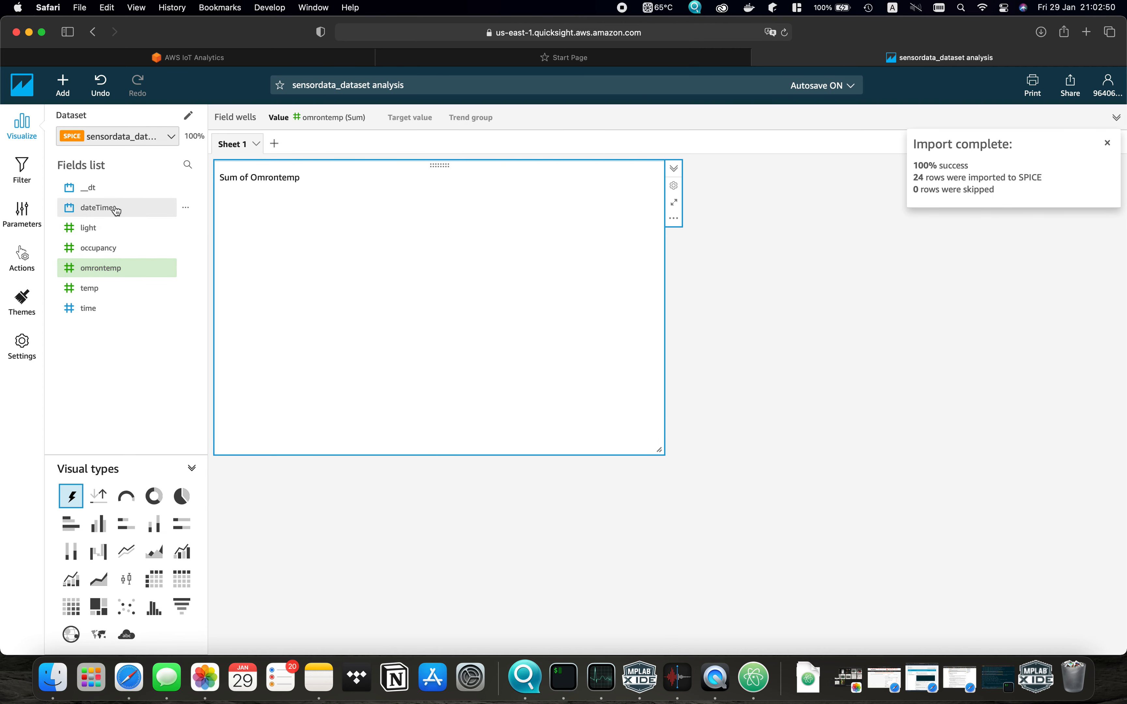
pyautogui.click(120, 208)
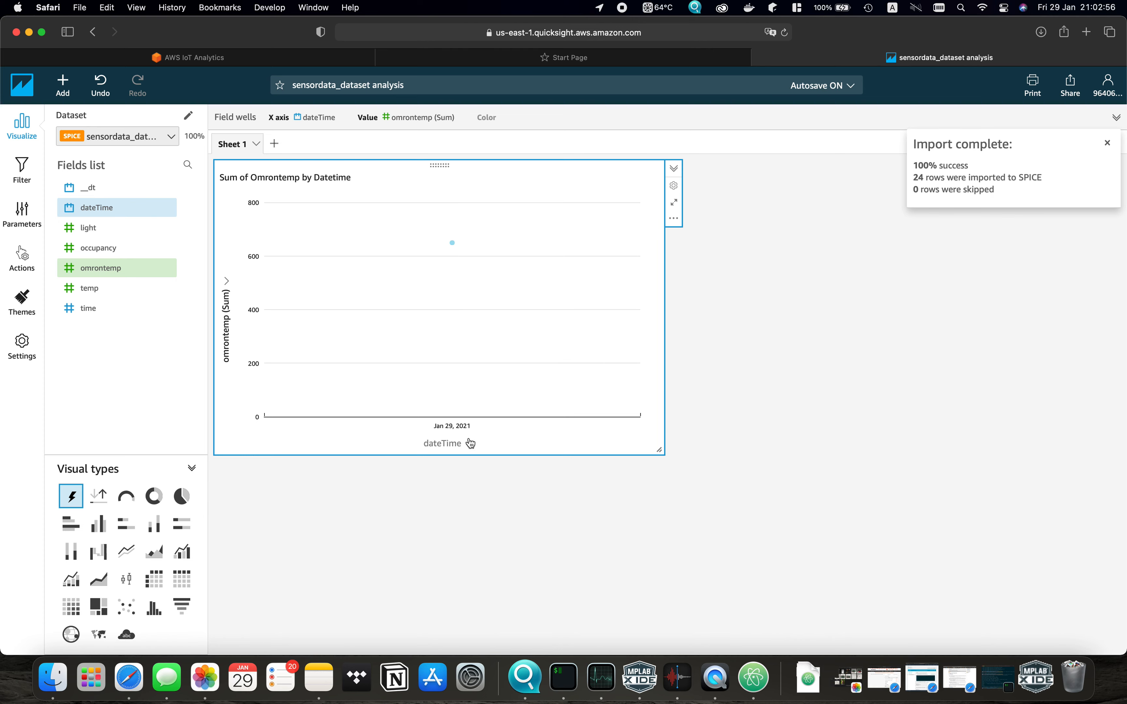
# - Set the aggregation of the chart's dateTime axis to Minute
pyautogui.click(470, 445)
pyautogui.moveTo(530, 221)
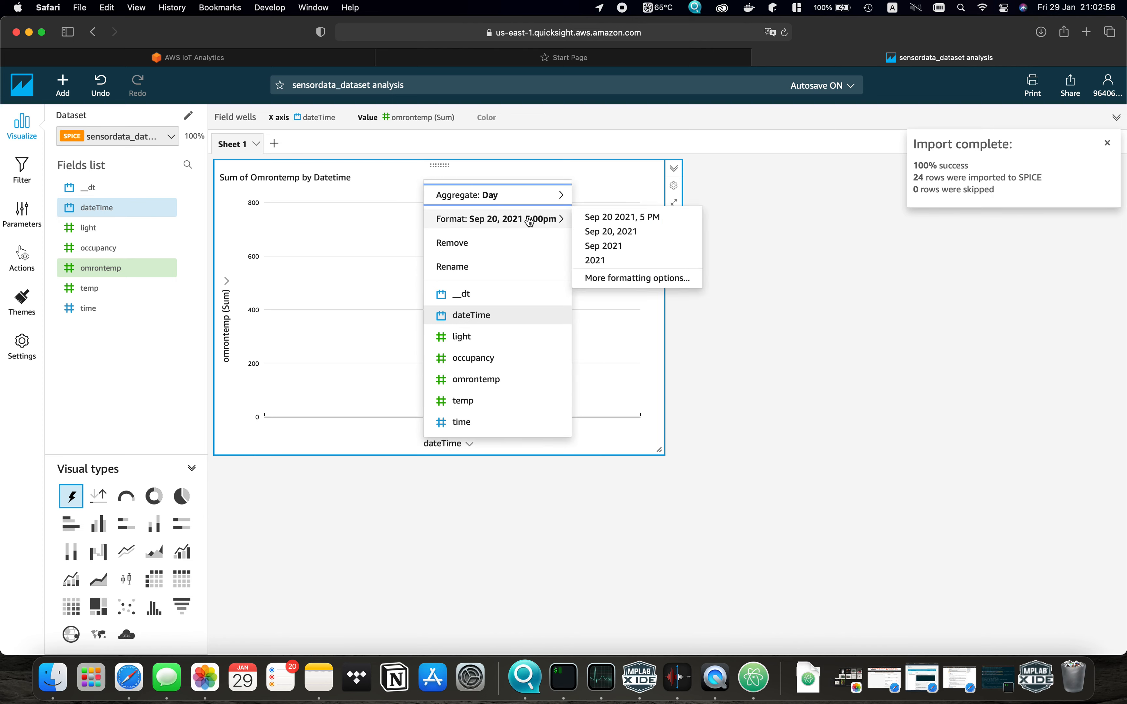
pyautogui.moveTo(556, 195)
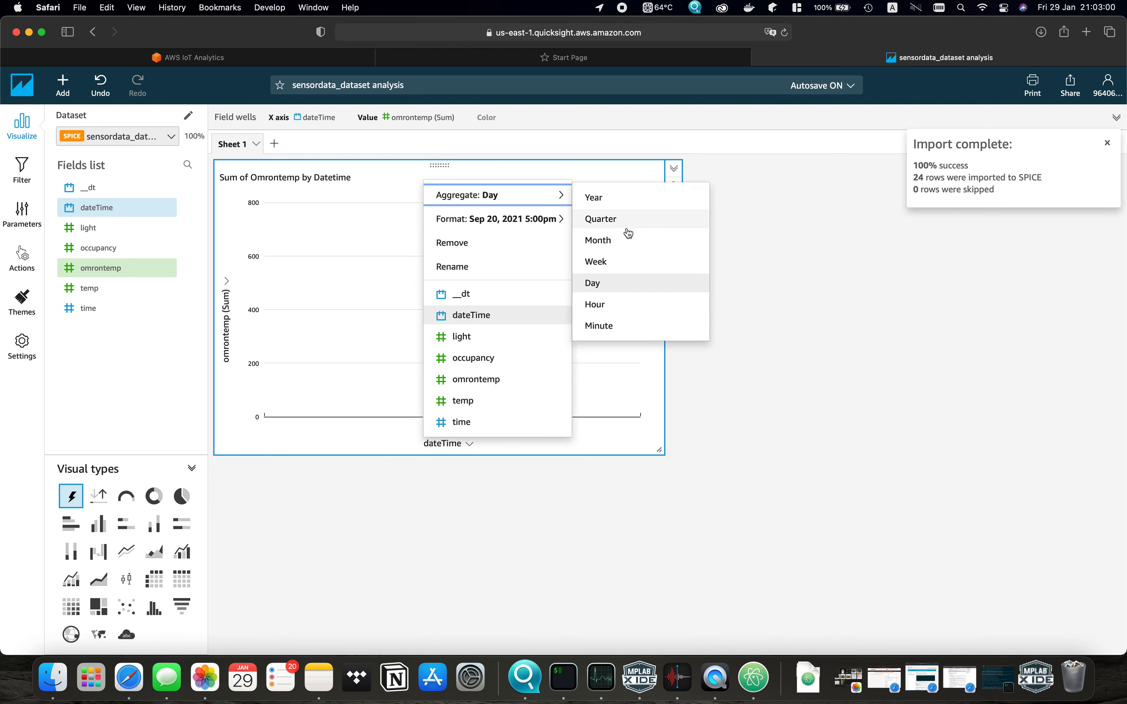
pyautogui.click(617, 326)
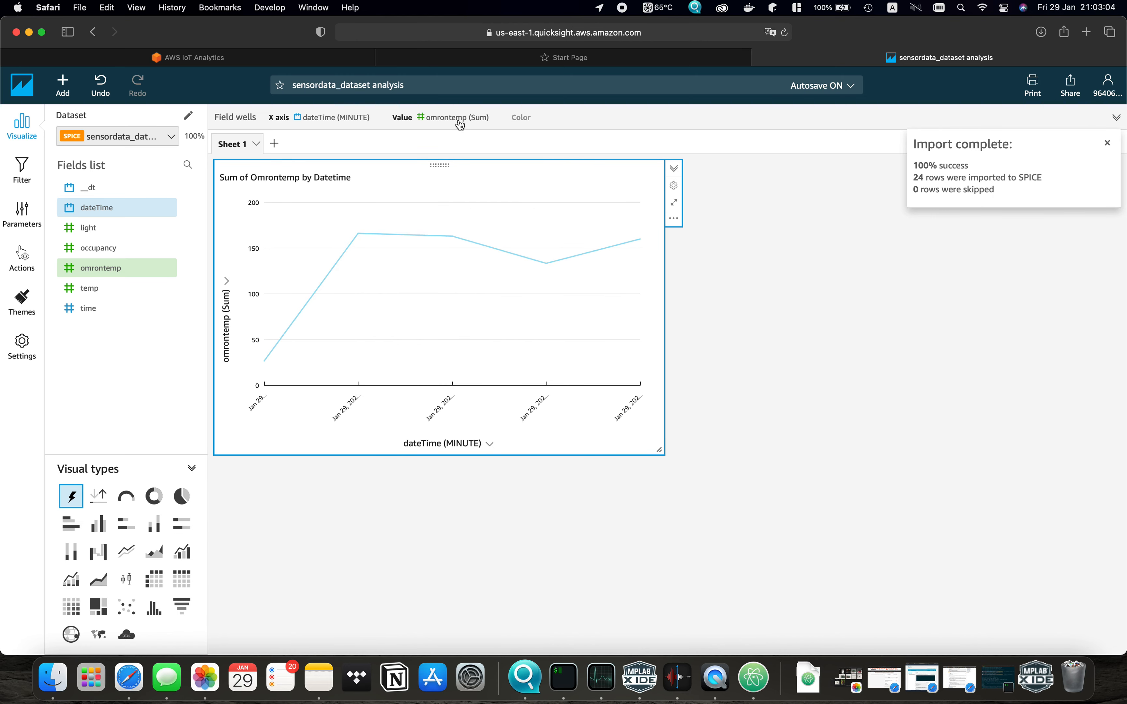
# - Aggregate the chart's omrontemp value as Average and widen the visual to nearly the full sheet width
pyautogui.click(447, 120)
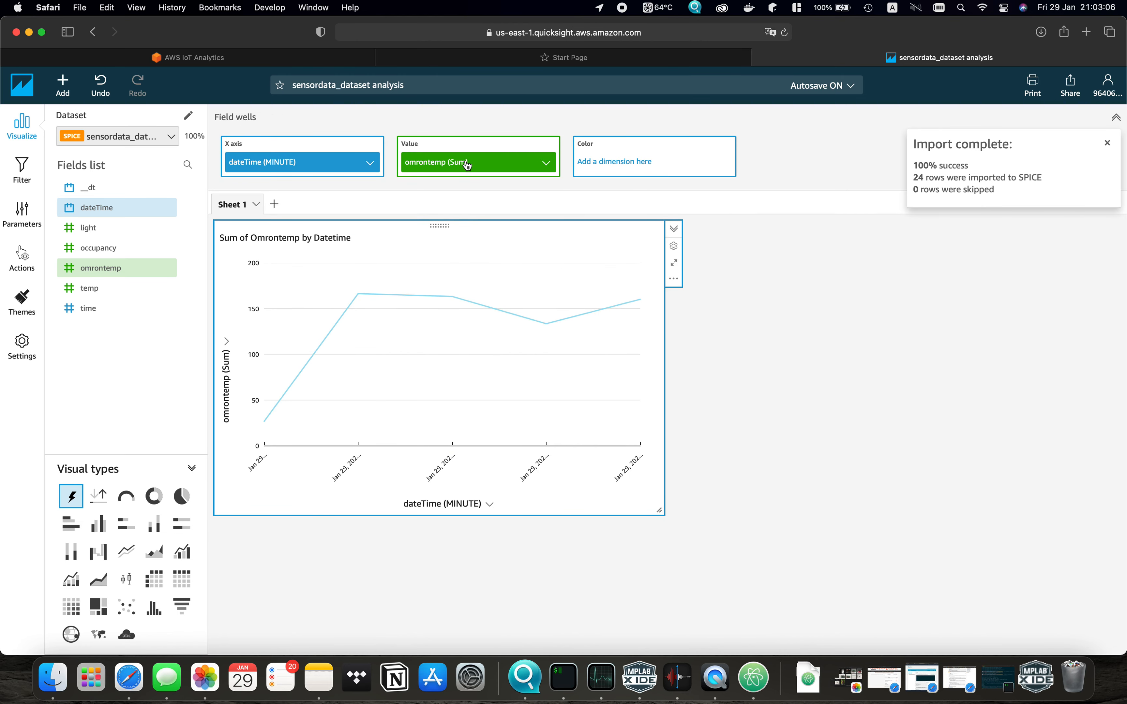
pyautogui.click(499, 167)
pyautogui.moveTo(573, 188)
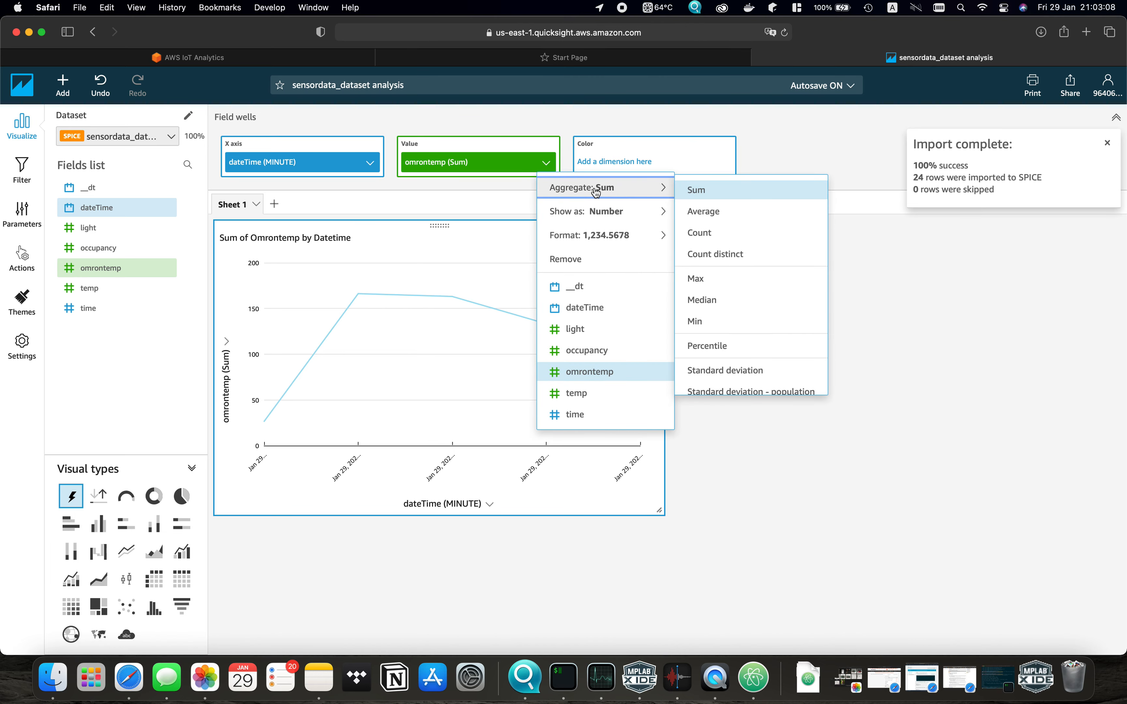
pyautogui.click(727, 212)
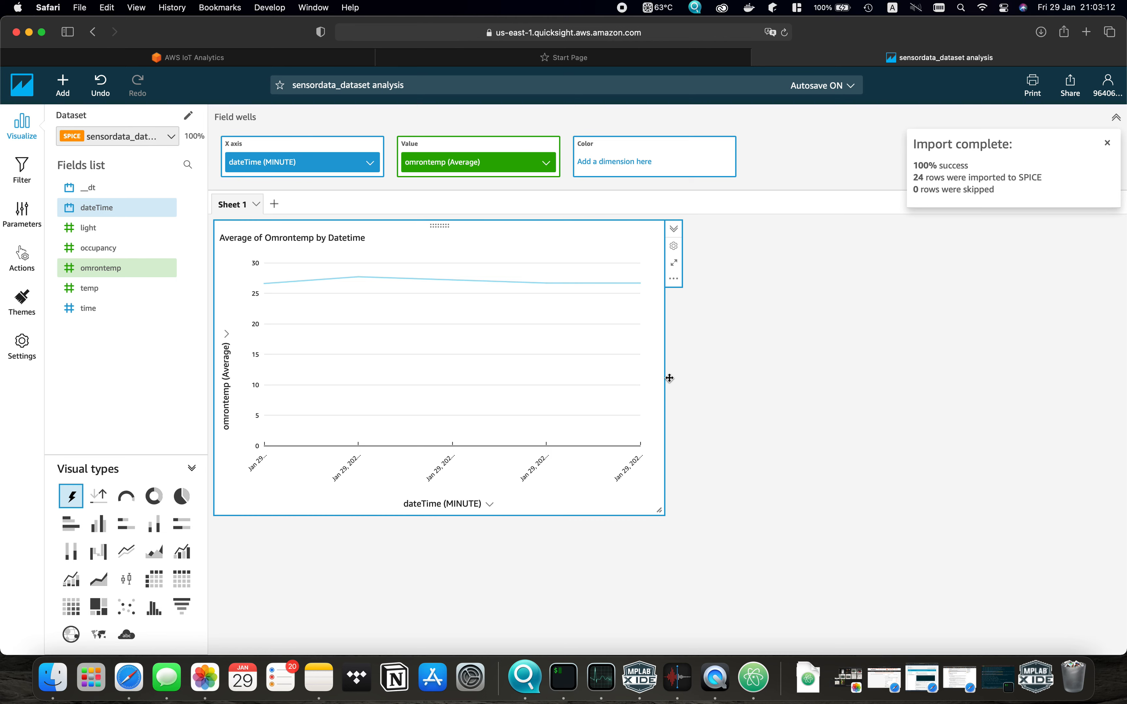
pyautogui.moveTo(661, 511); pyautogui.dragTo(1099, 516)
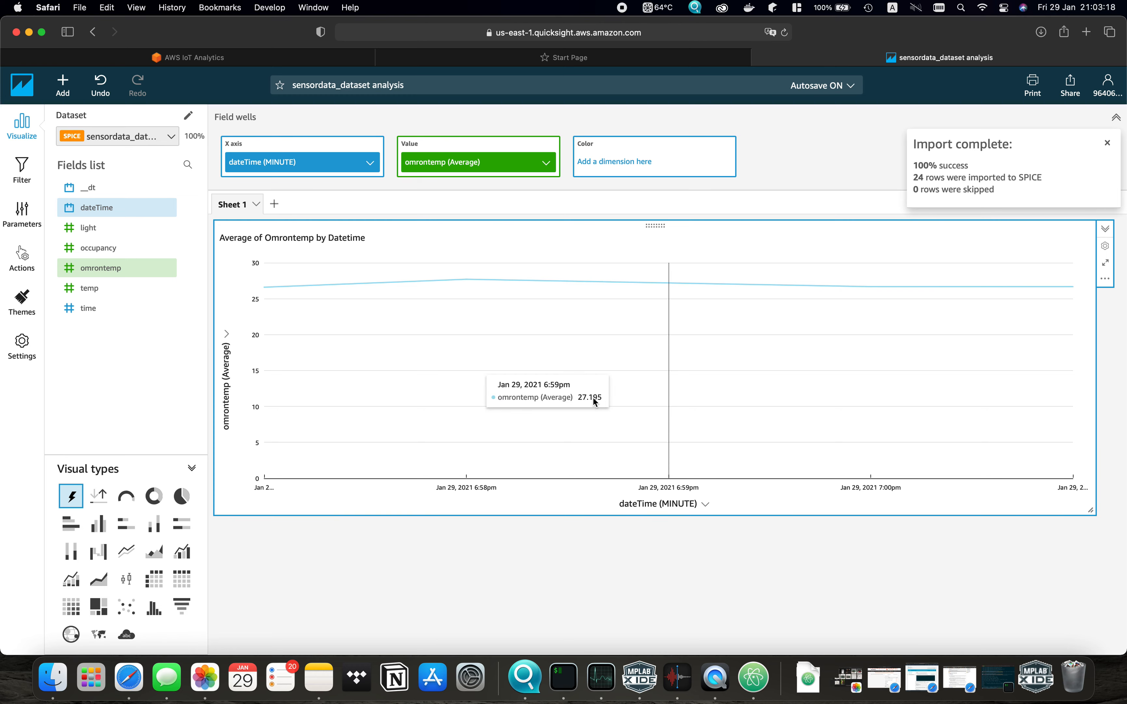
pyautogui.moveTo(466, 379)
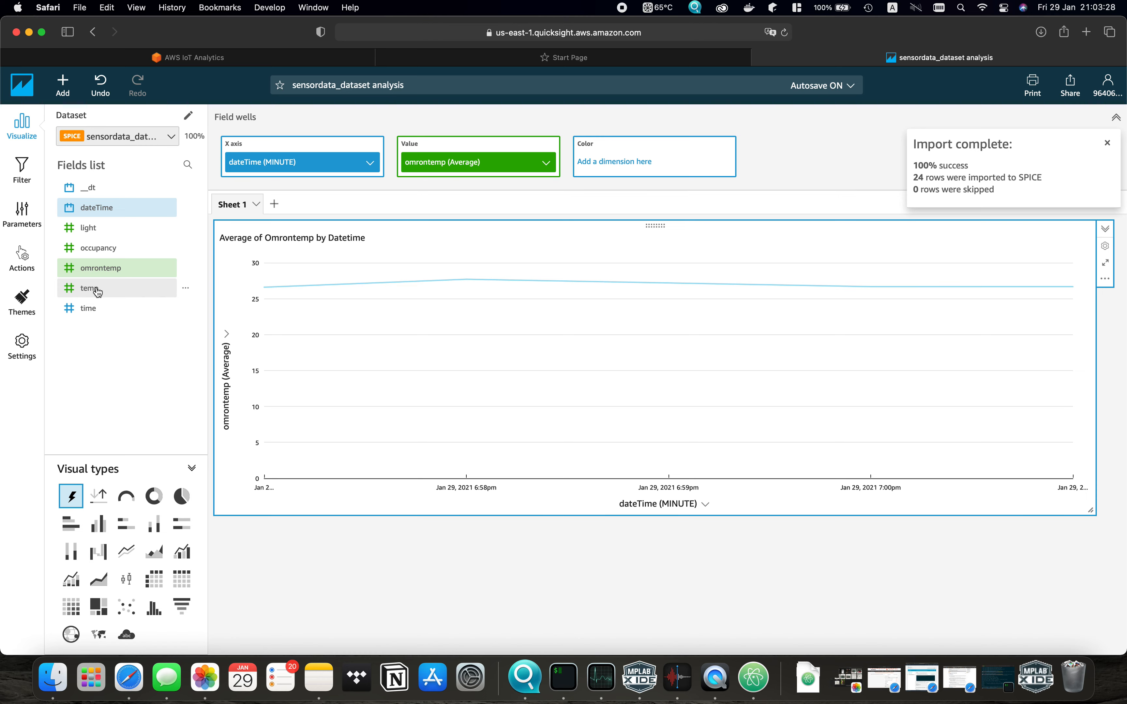
# - Add temp to the line chart as a second value and aggregate it as Average
pyautogui.click(98, 291)
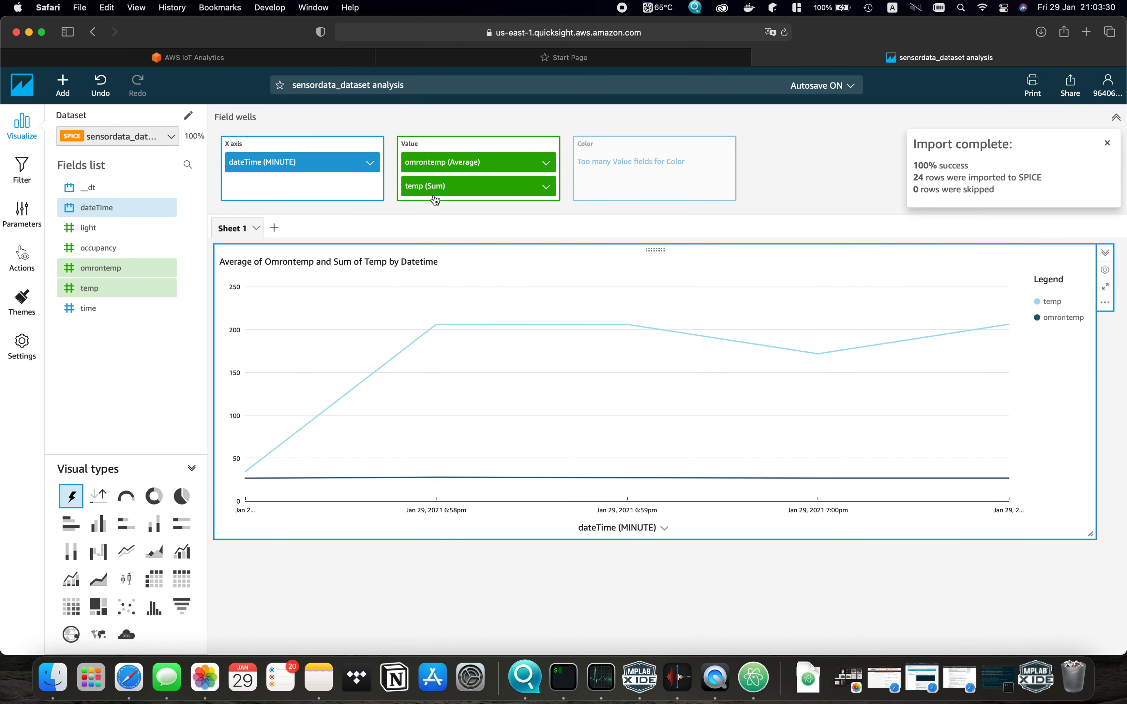
pyautogui.click(448, 189)
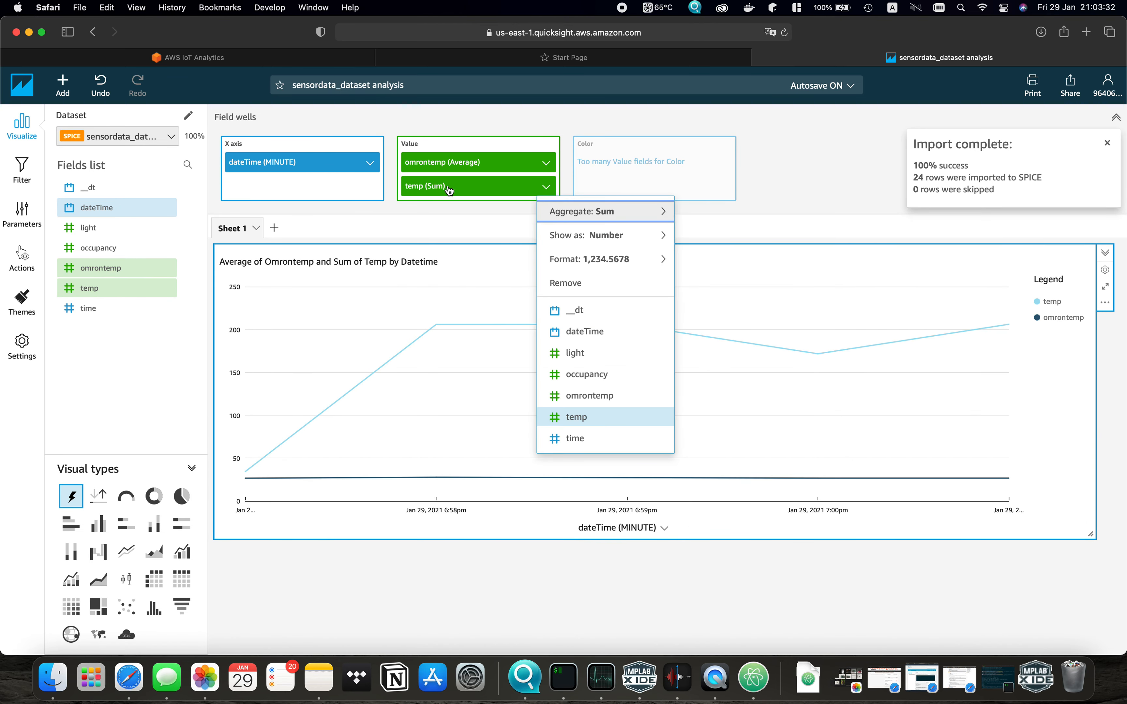
pyautogui.moveTo(619, 211)
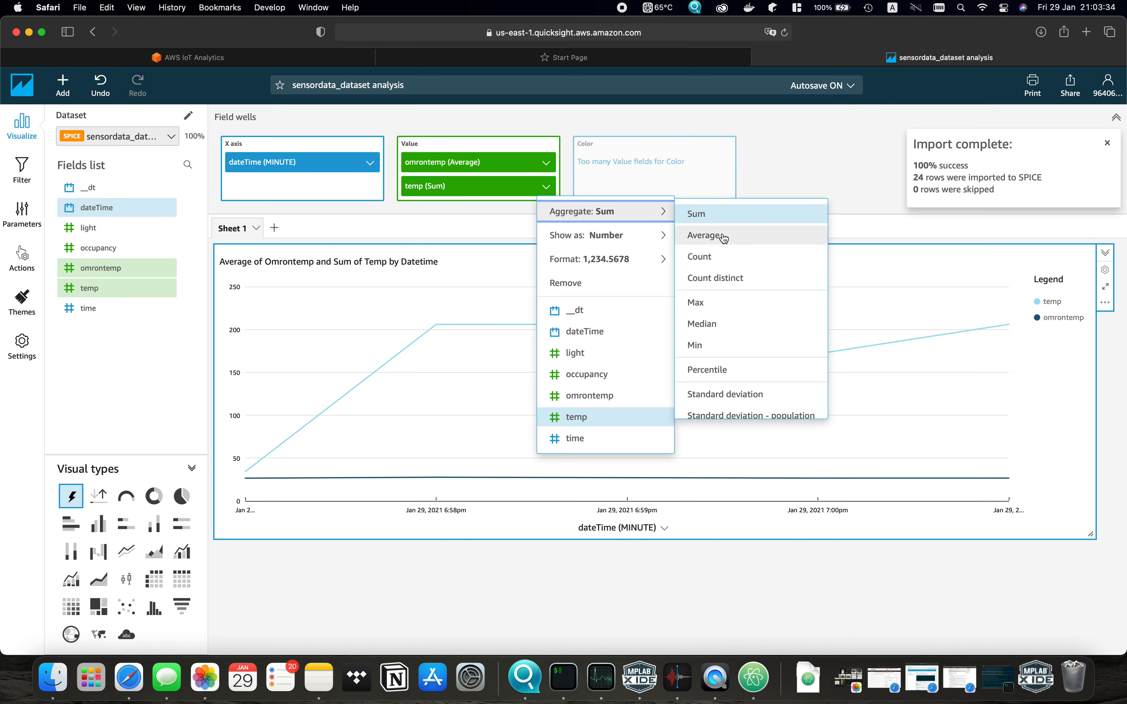
pyautogui.click(704, 235)
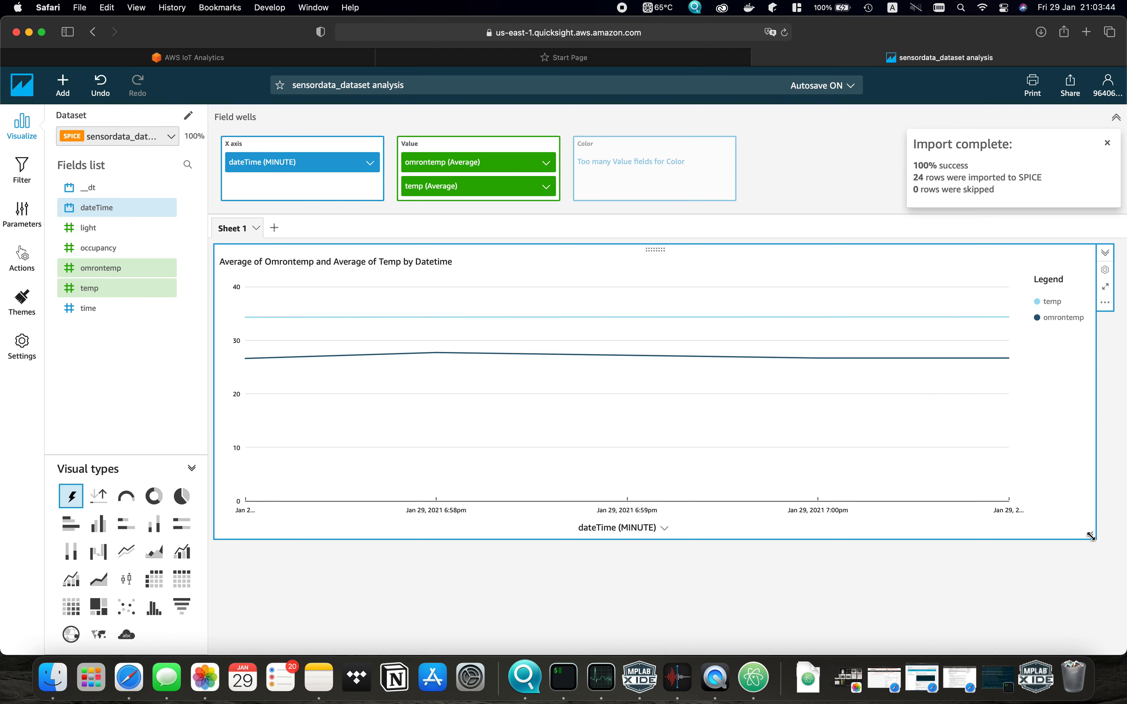
# - Stretch the line chart to the full sheet width with a slightly lower height, and collapse the field wells
pyautogui.moveTo(1090, 536); pyautogui.dragTo(1117, 510)
pyautogui.scroll(-1, 809, 544)
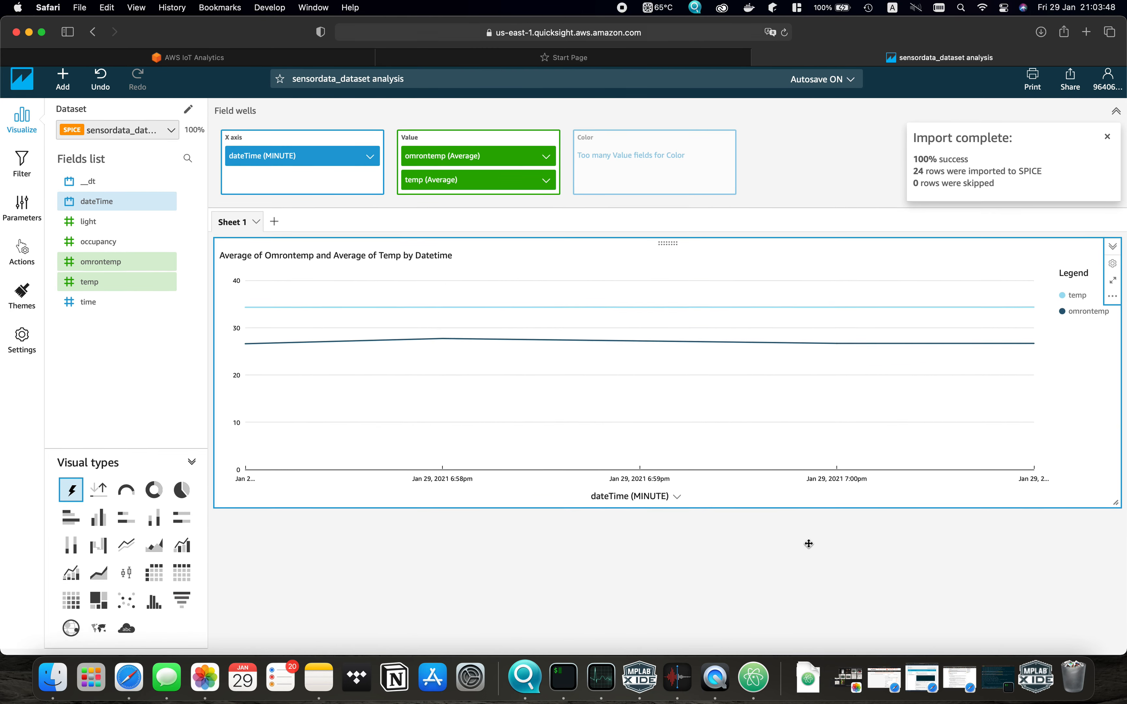
pyautogui.scroll(1, 808, 544)
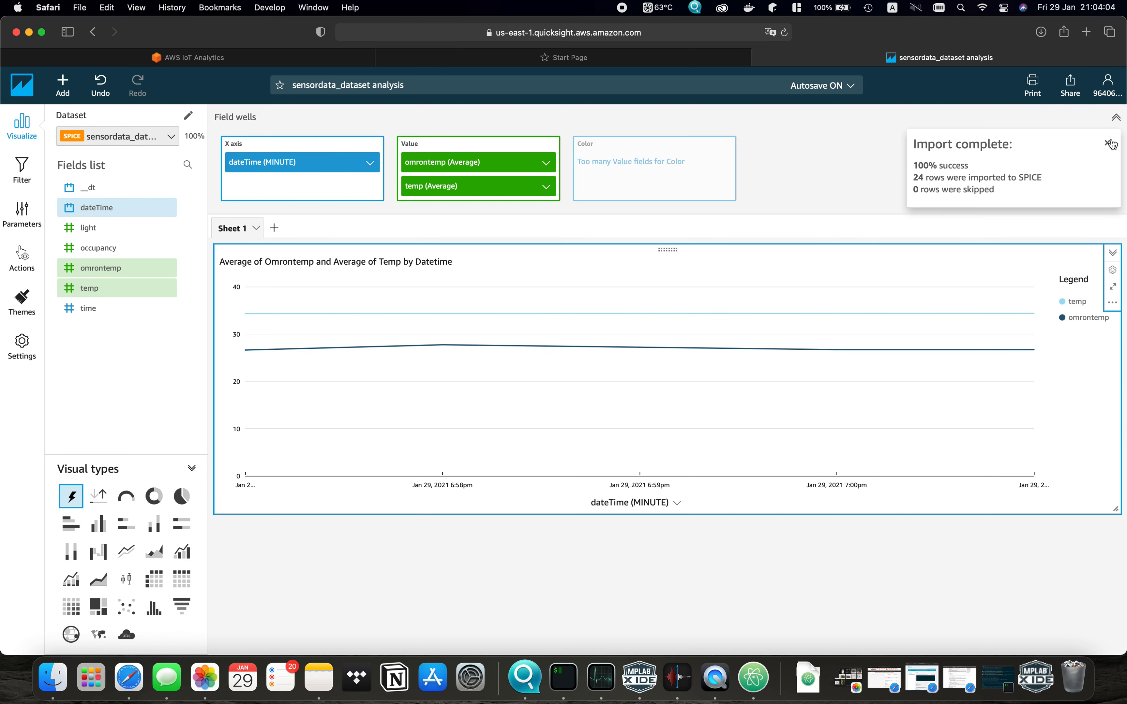
pyautogui.click(1116, 118)
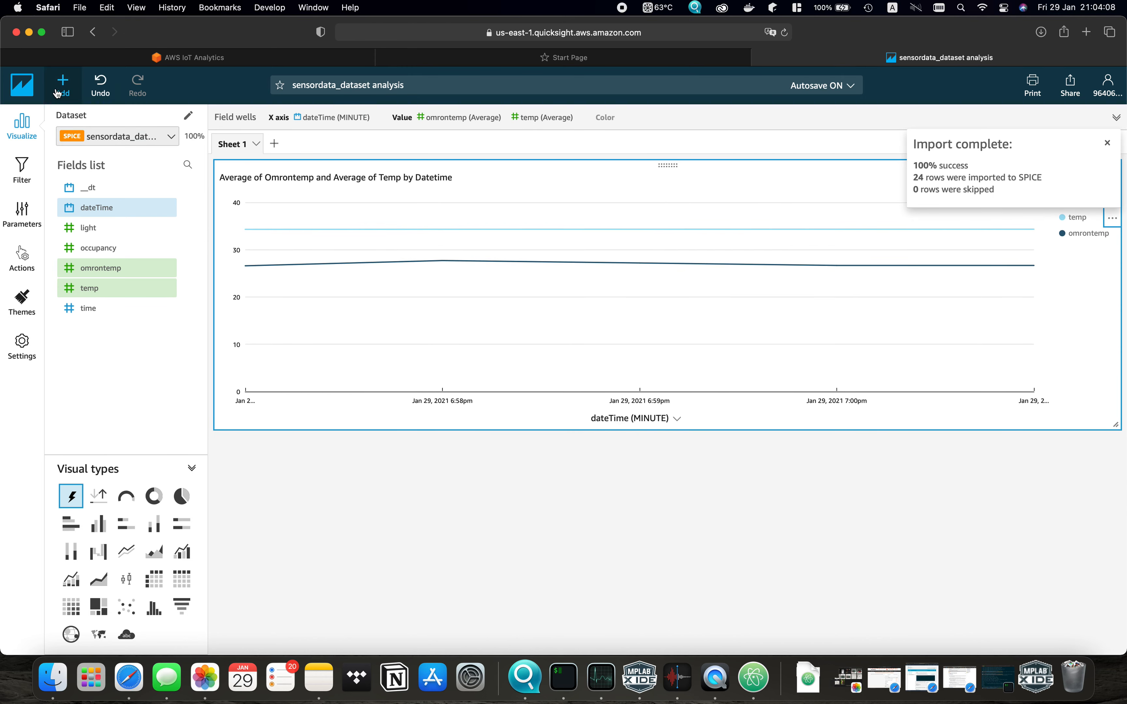
# - Add a second visual to the sheet as a vertical bar chart and widen it to the full sheet width
pyautogui.click(61, 91)
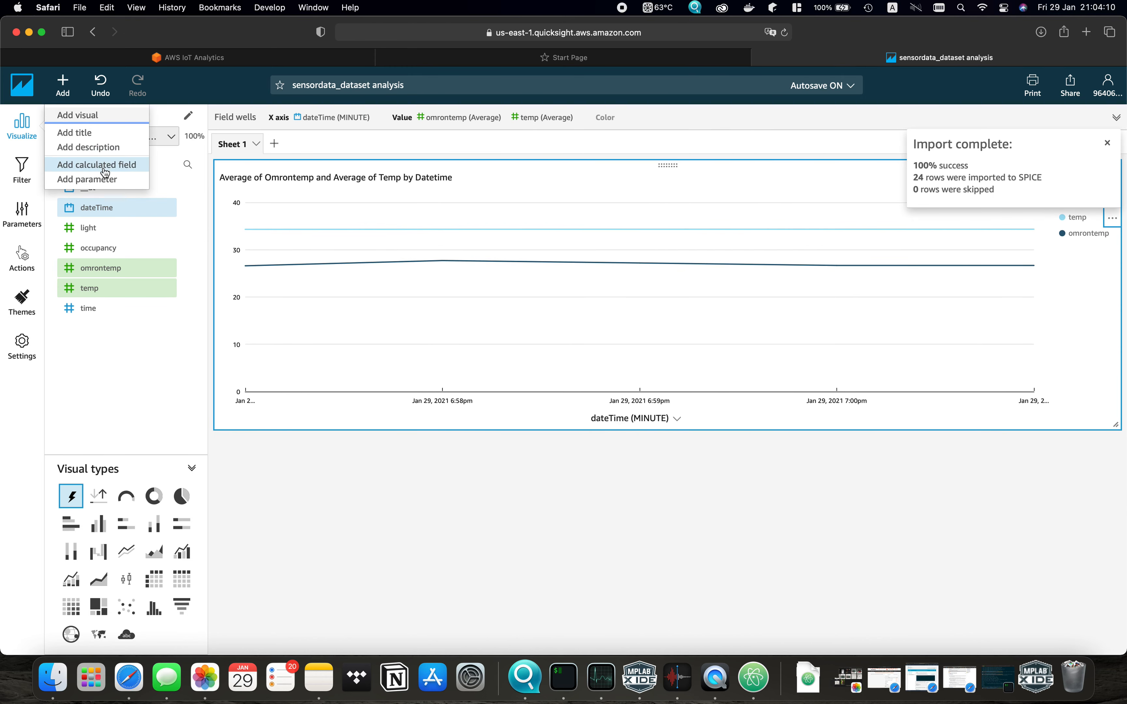
pyautogui.click(100, 115)
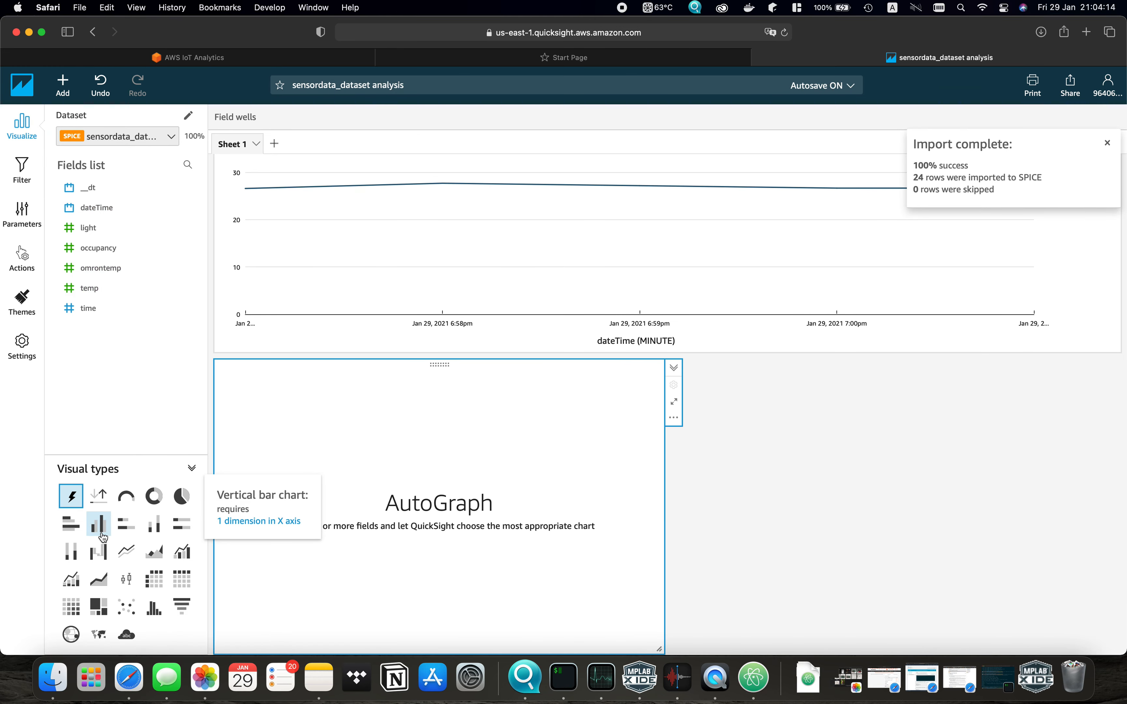
pyautogui.click(102, 536)
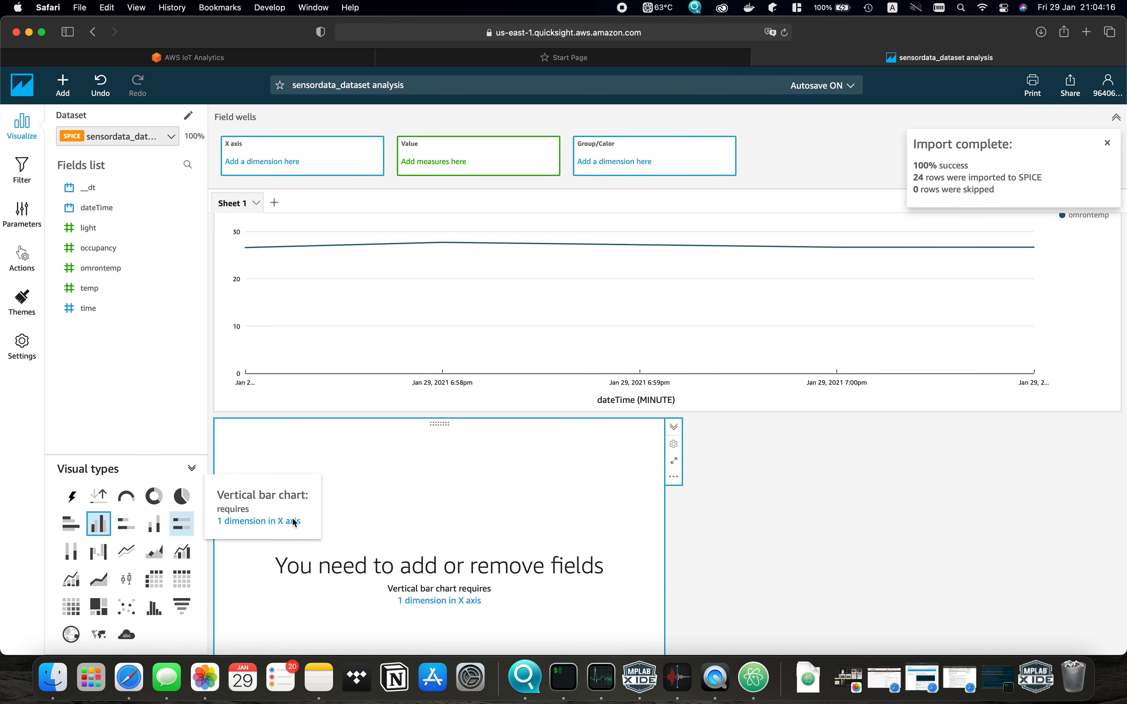
pyautogui.scroll(-3, 601, 592)
pyautogui.moveTo(661, 583); pyautogui.dragTo(1118, 607)
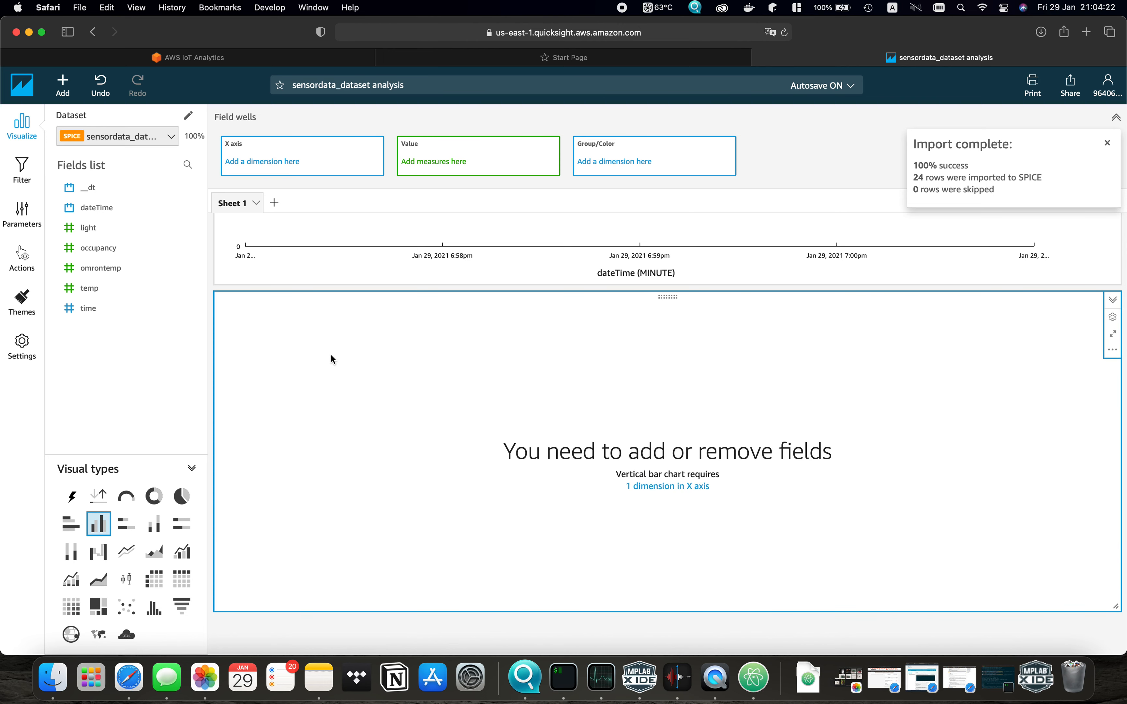
# - Plot occupancy against dateTime in the bar chart and aggregate occupancy as Min
pyautogui.click(113, 250)
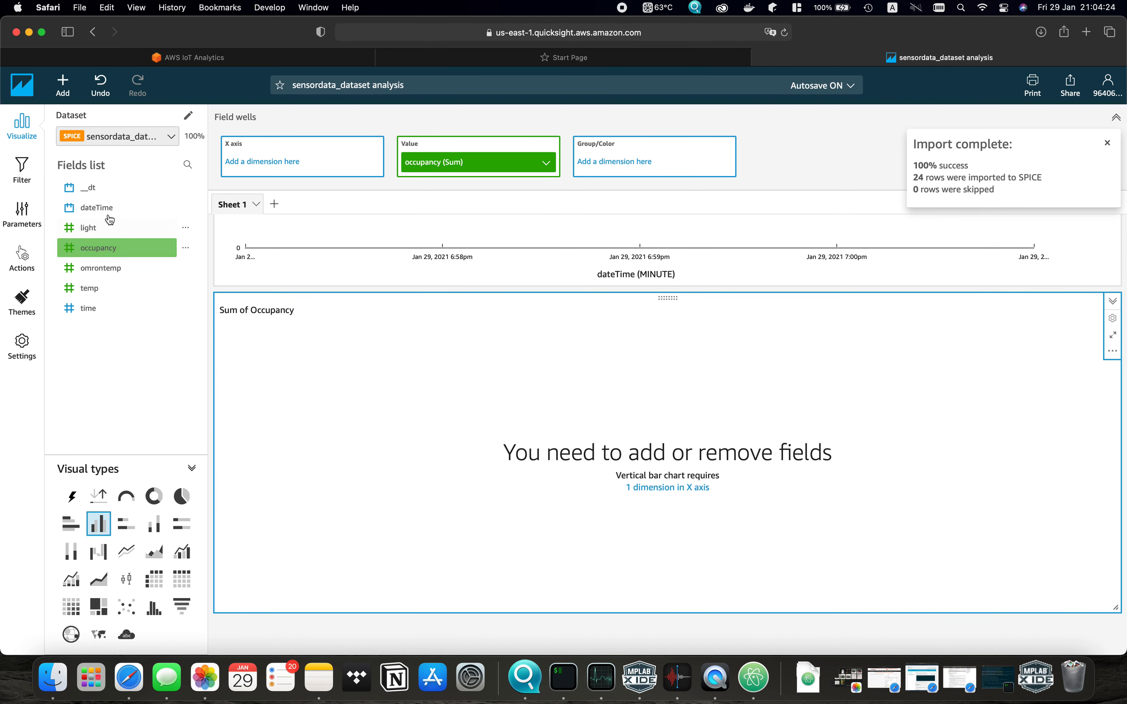
pyautogui.click(111, 214)
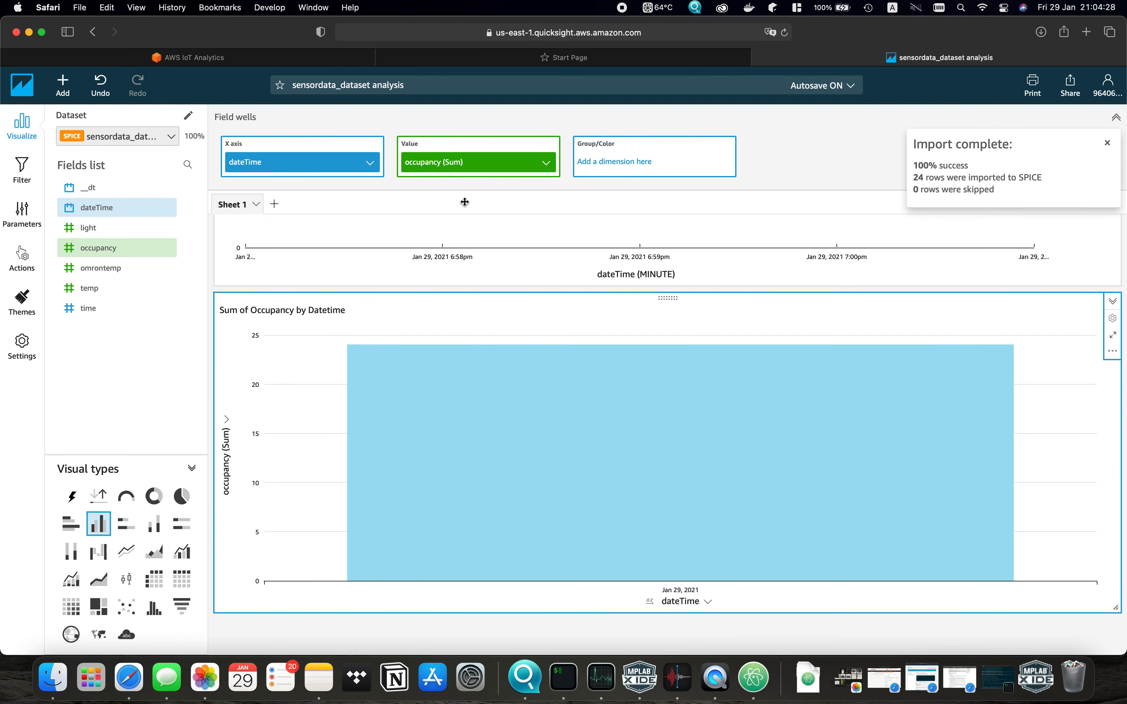
pyautogui.click(545, 163)
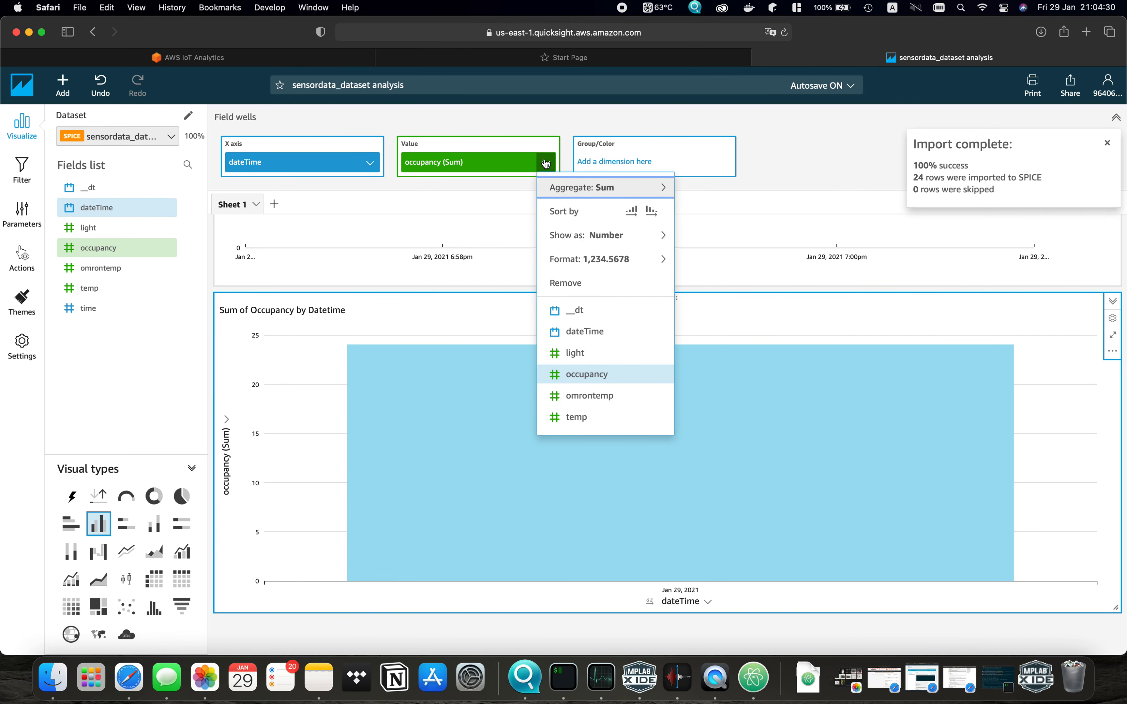
pyautogui.moveTo(600, 188)
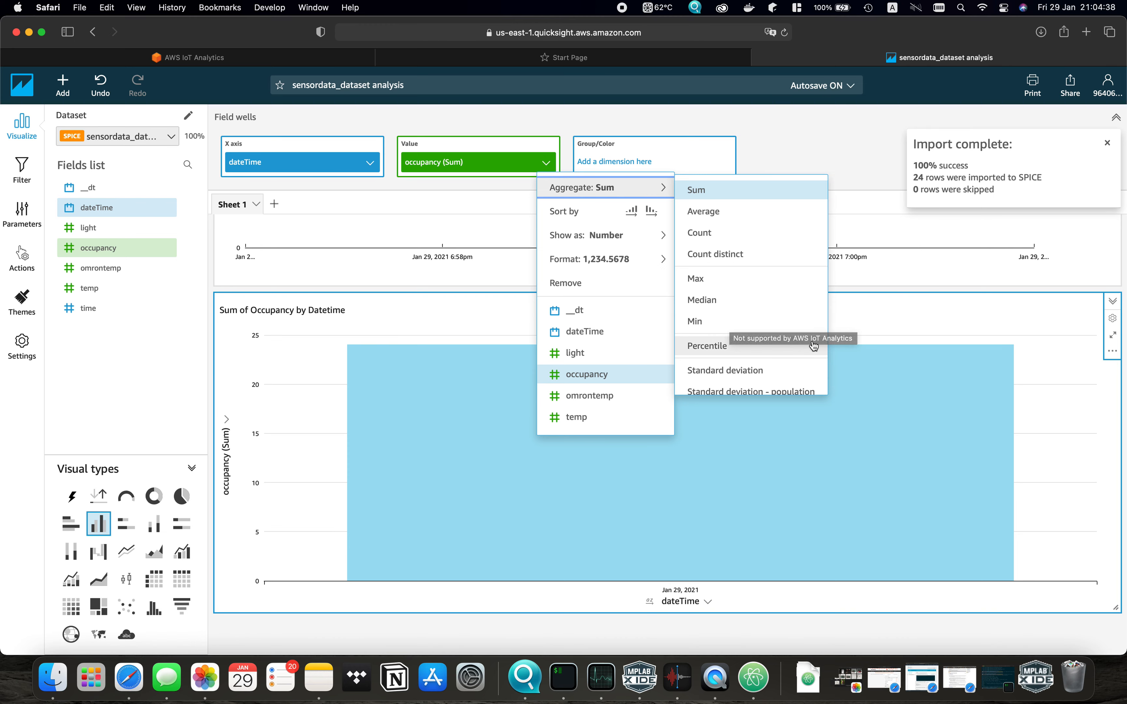
pyautogui.click(786, 326)
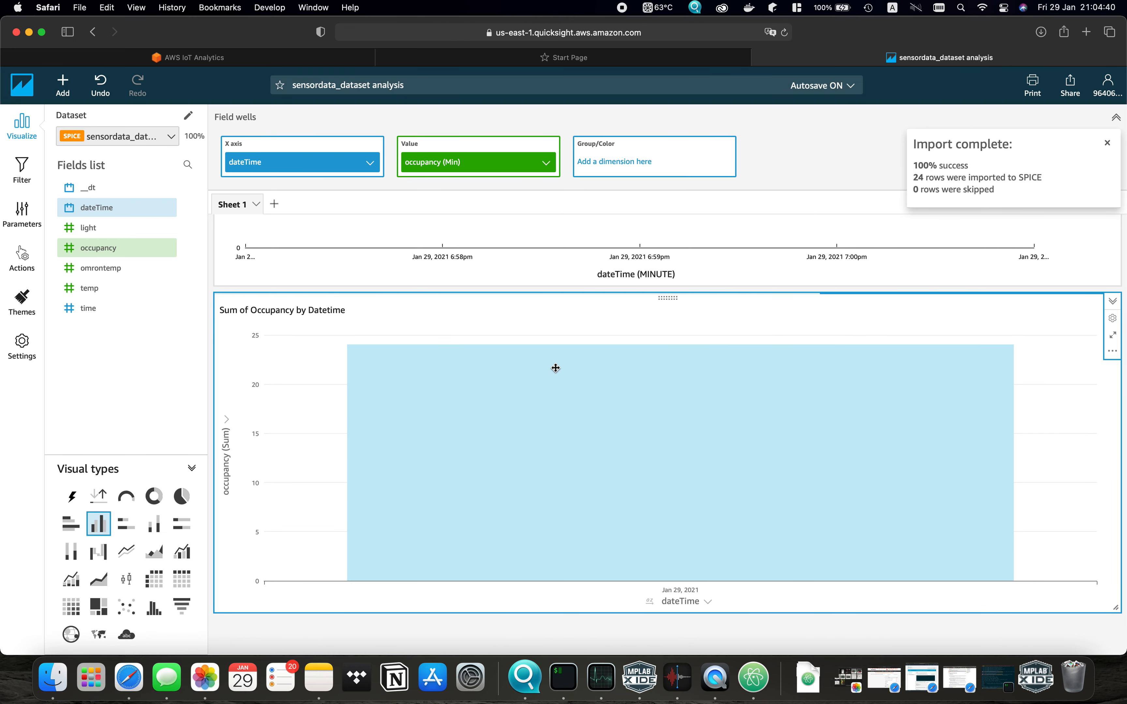
# - Set the aggregation of the occupancy bar chart's dateTime axis to Minute
pyautogui.click(706, 603)
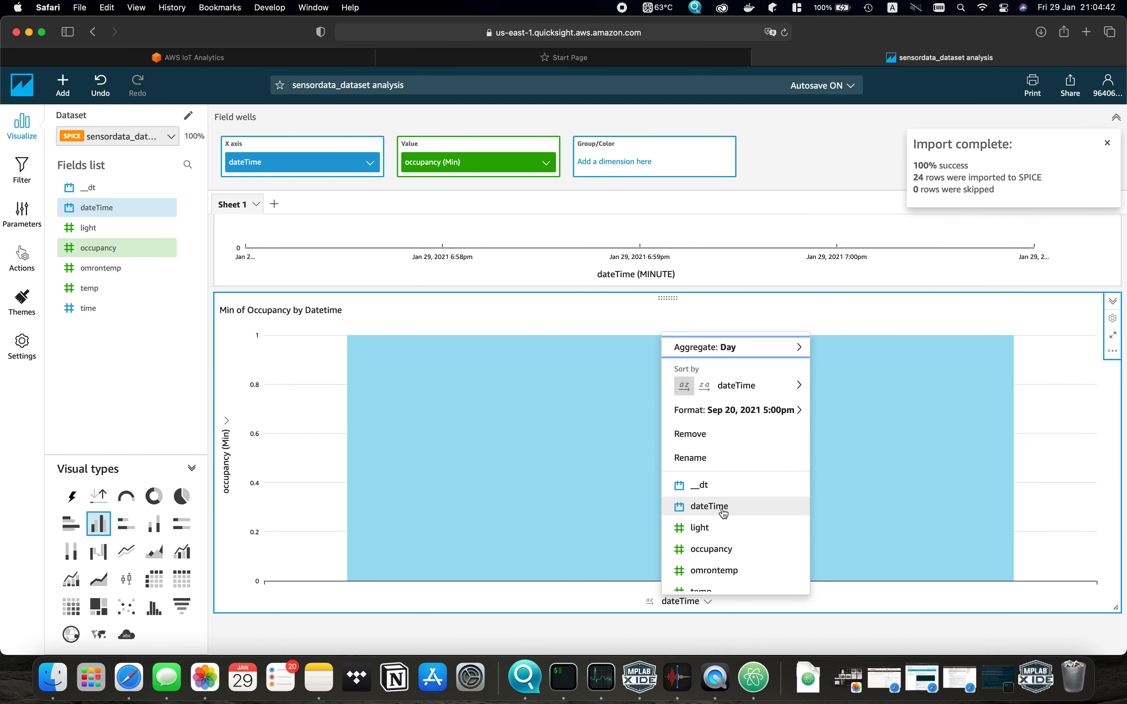
pyautogui.moveTo(760, 382)
pyautogui.moveTo(768, 350)
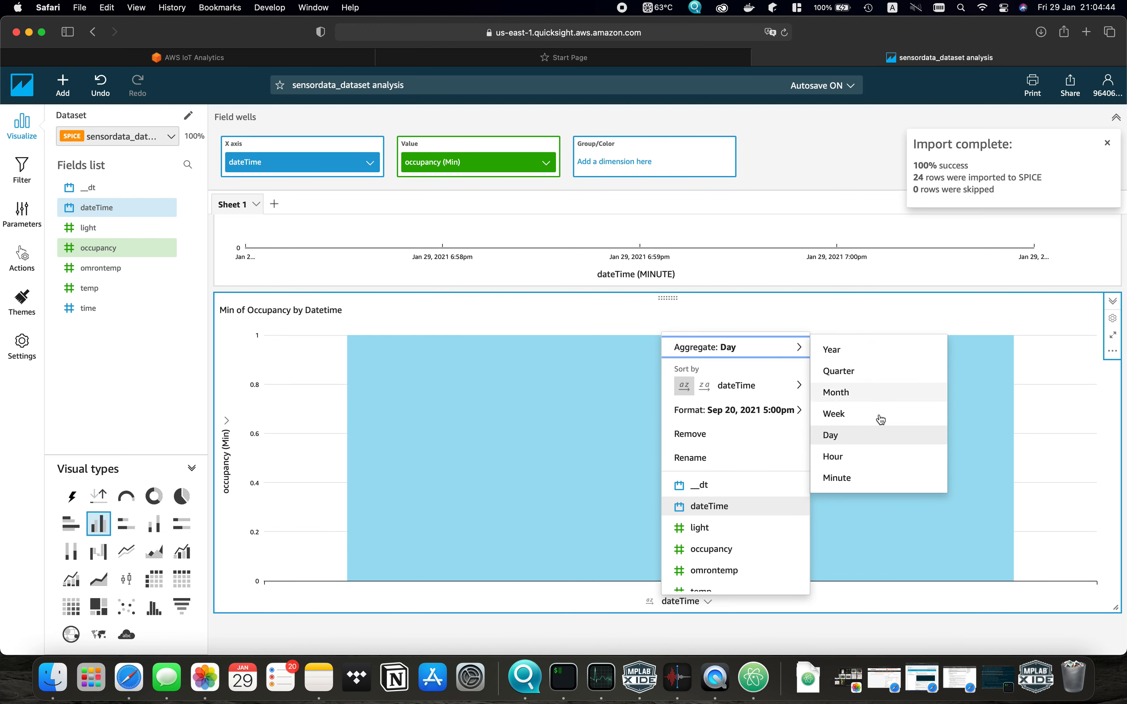
pyautogui.click(871, 480)
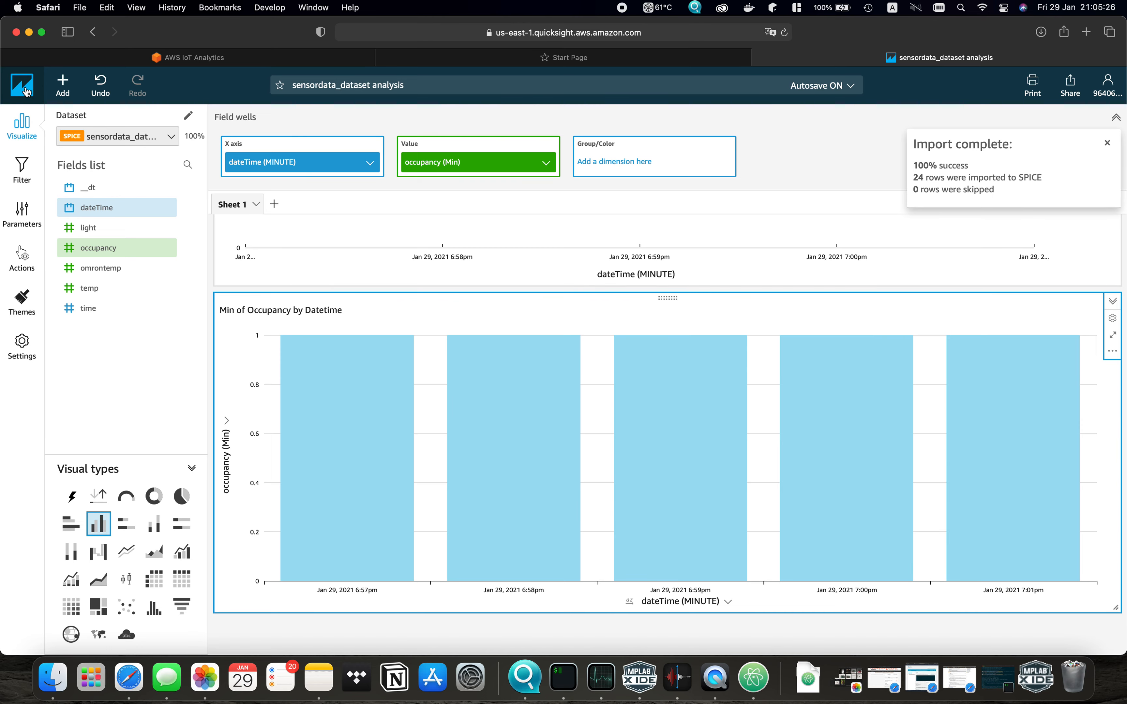
# - Leave the analysis and open the details of sensordata_dataset from the list of datasets
pyautogui.click(26, 88)
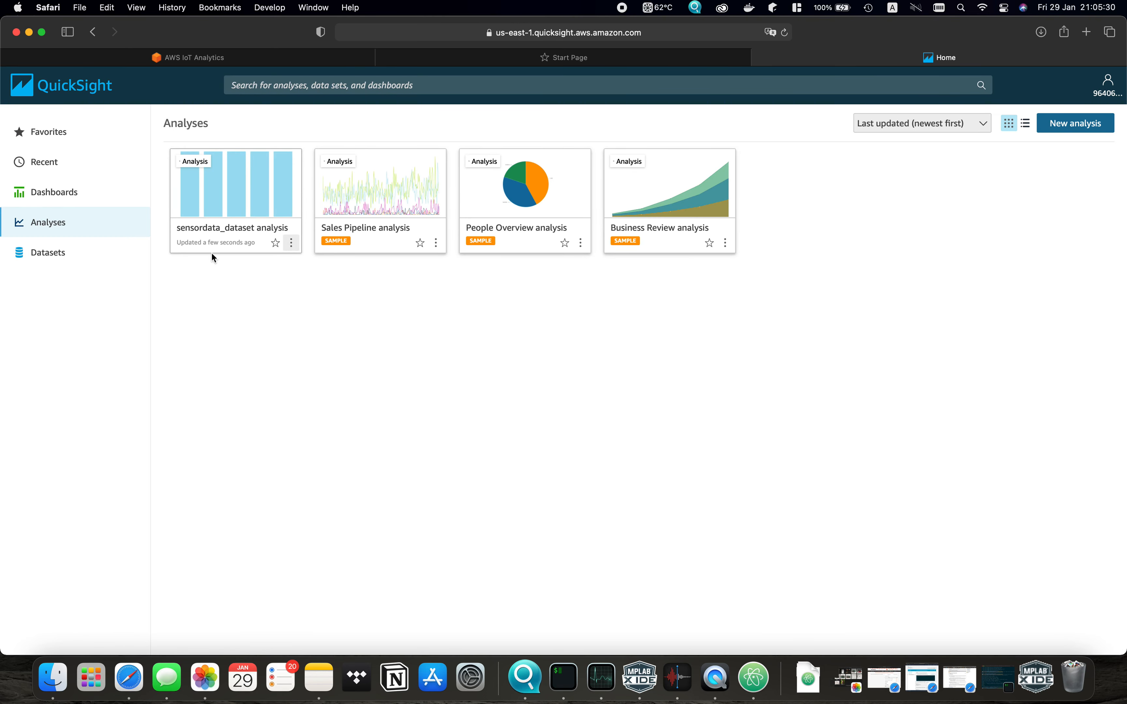
pyautogui.click(100, 253)
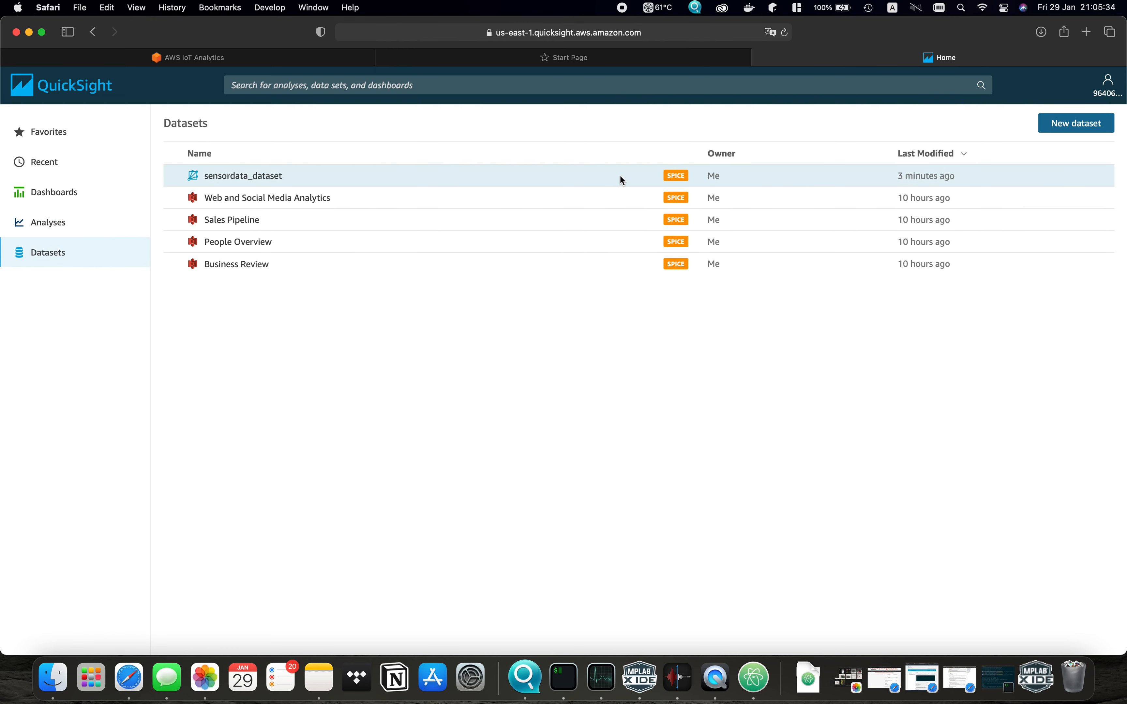
pyautogui.click(260, 179)
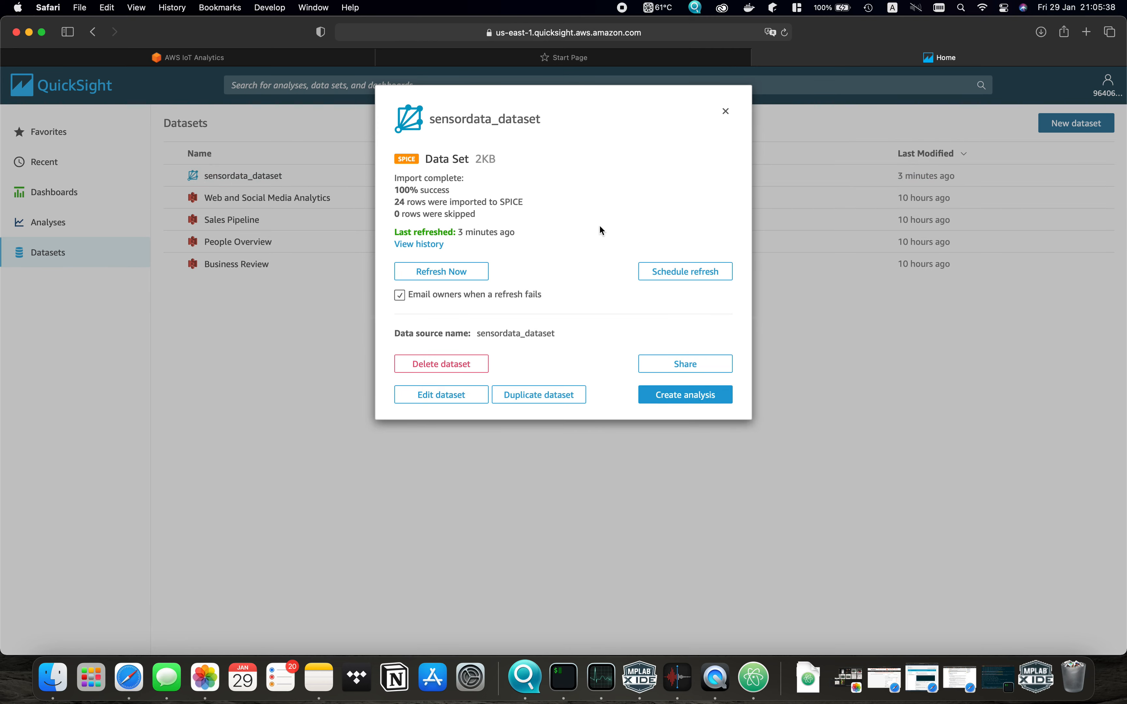
pyautogui.click(675, 274)
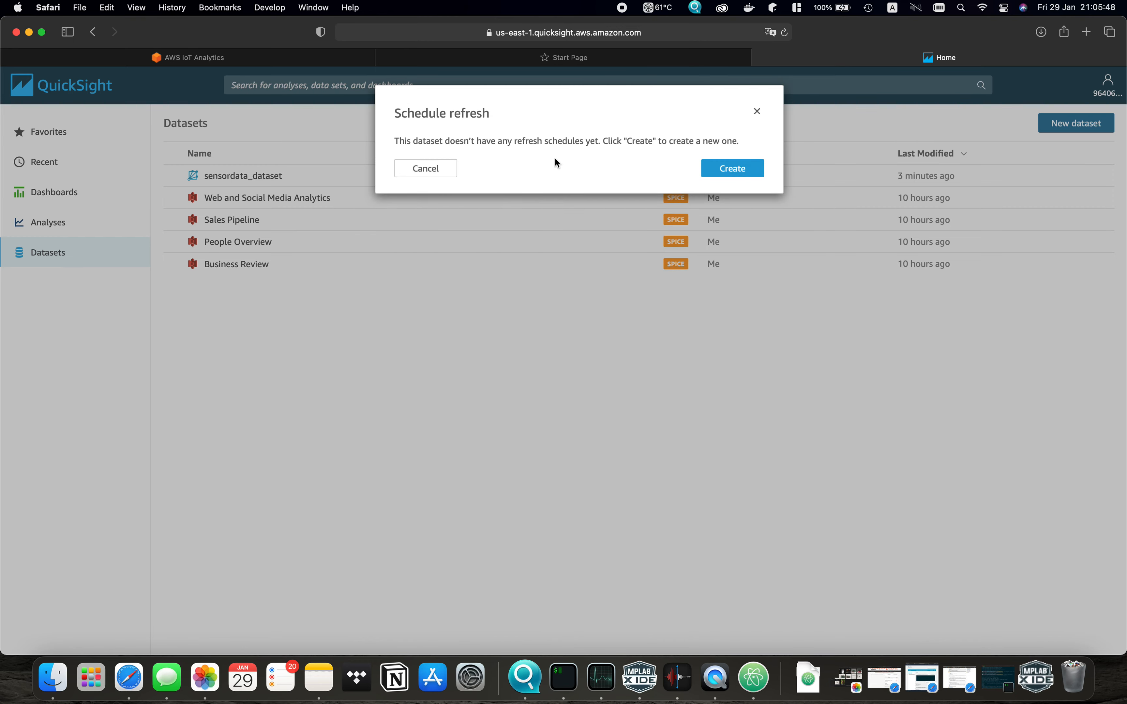
pyautogui.click(740, 171)
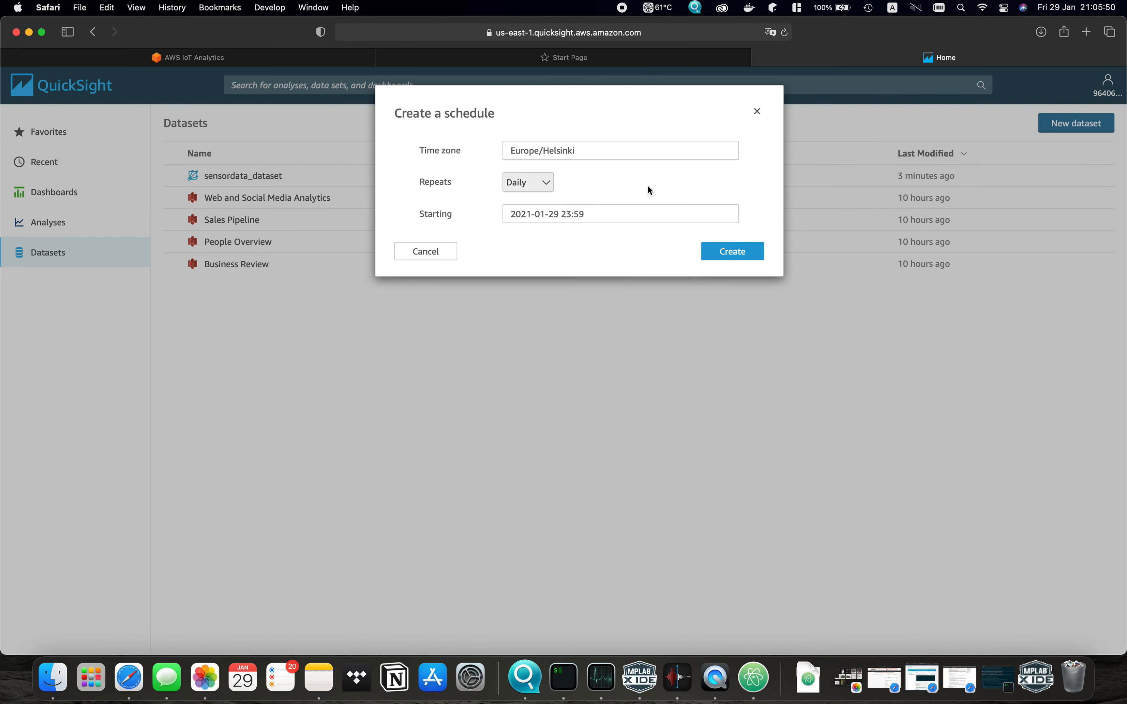
pyautogui.click(545, 183)
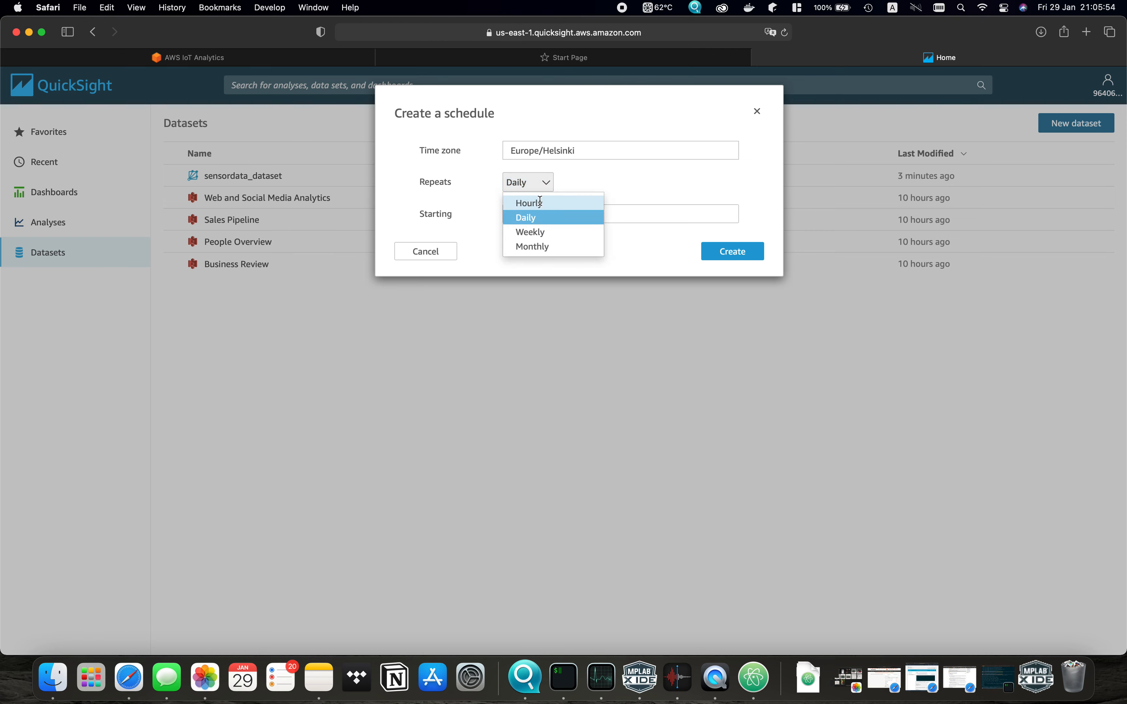
pyautogui.click(540, 202)
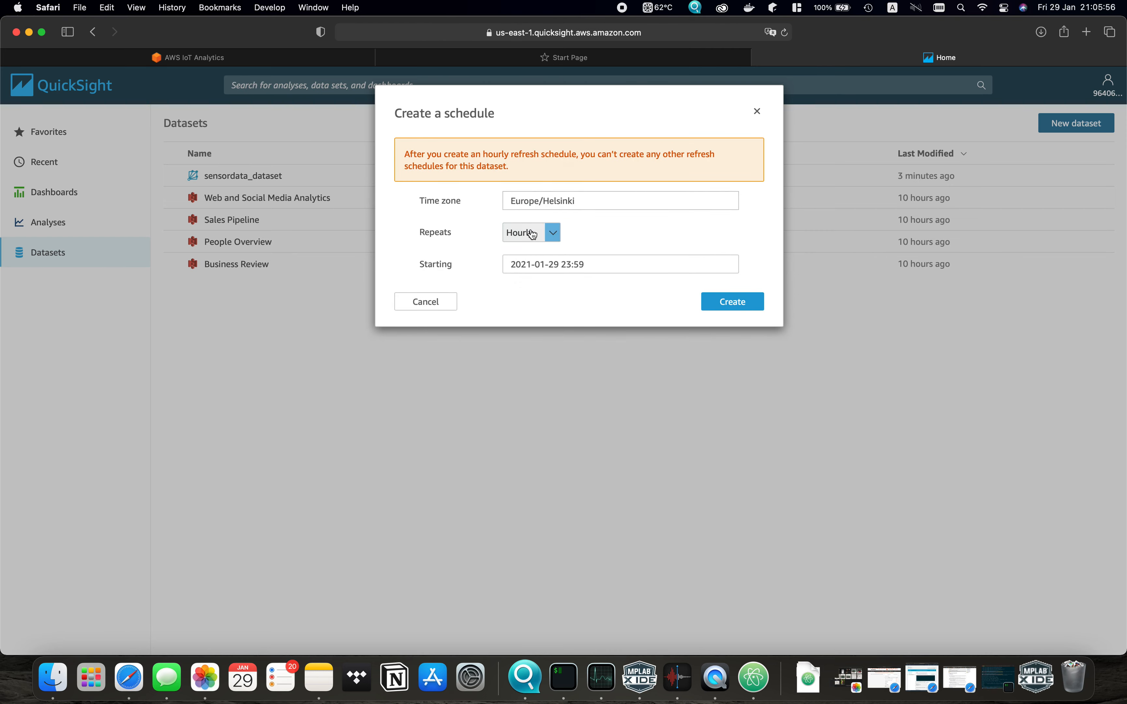
pyautogui.click(737, 306)
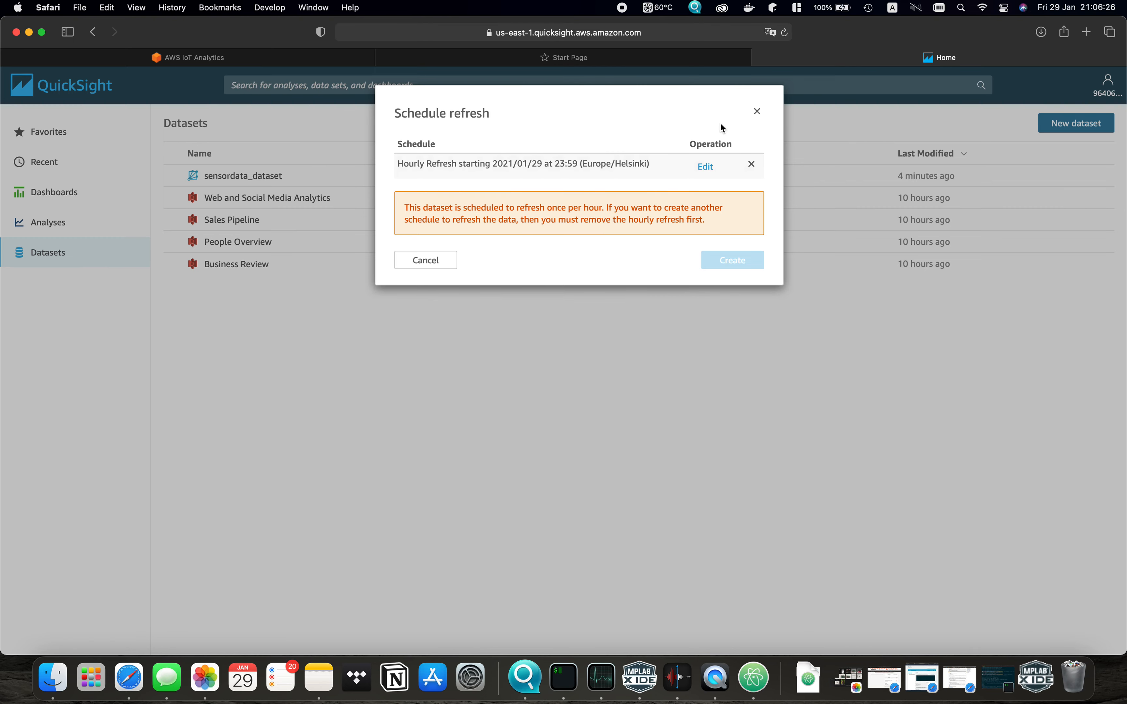
pyautogui.click(757, 113)
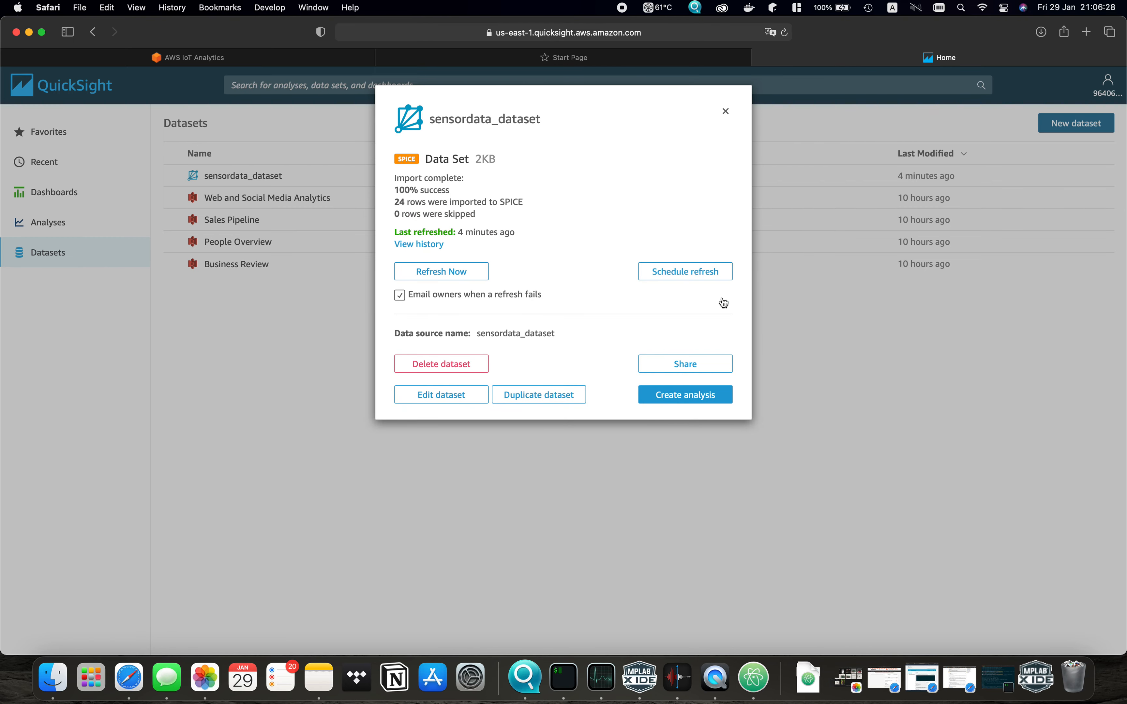
pyautogui.click(462, 276)
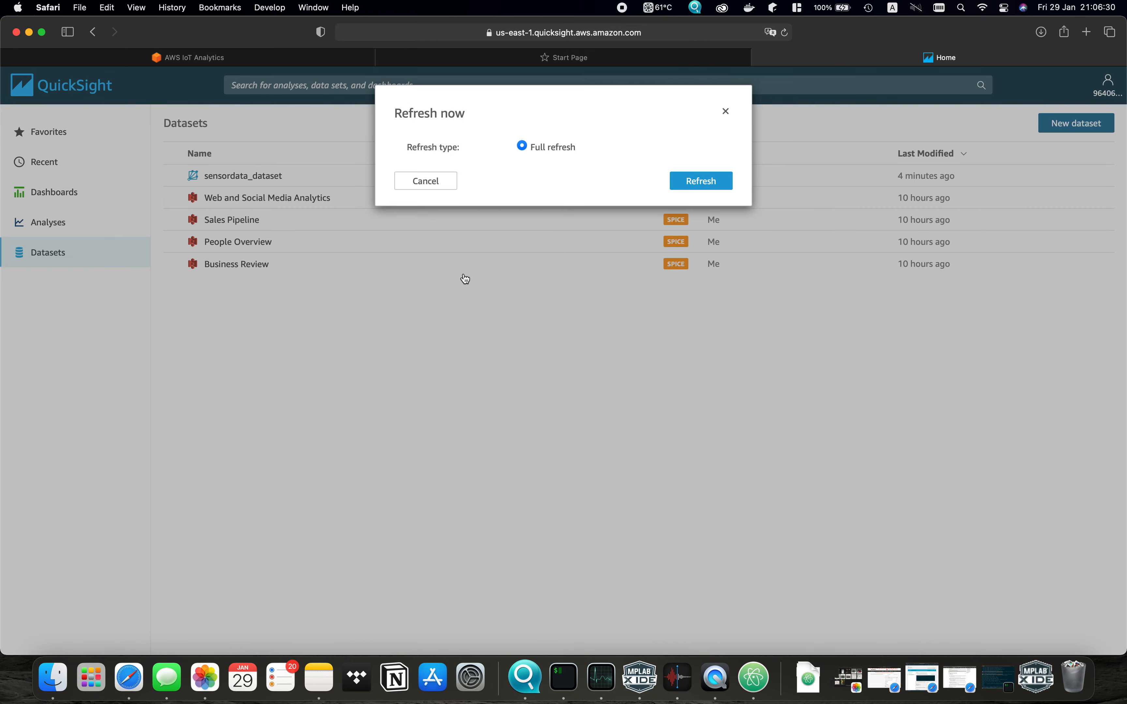
pyautogui.click(681, 191)
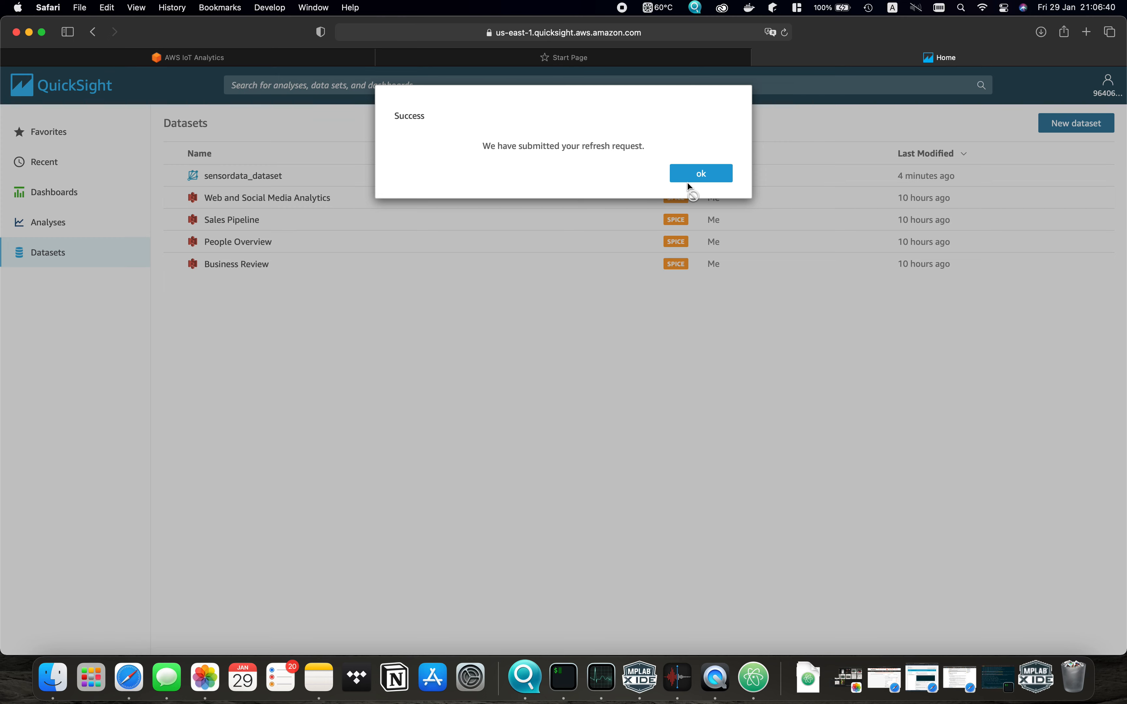
# - Close the refresh confirmation and the dataset details, and reopen the sensordata_dataset analysis from the list of analyses
pyautogui.click(688, 181)
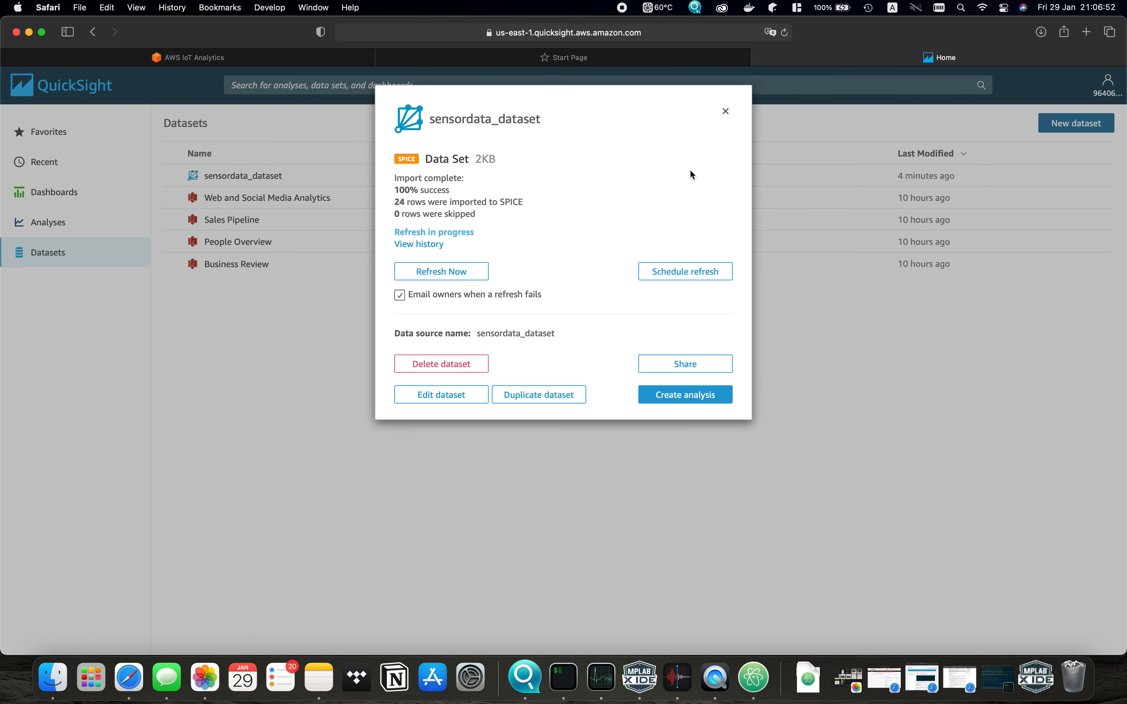
pyautogui.click(726, 112)
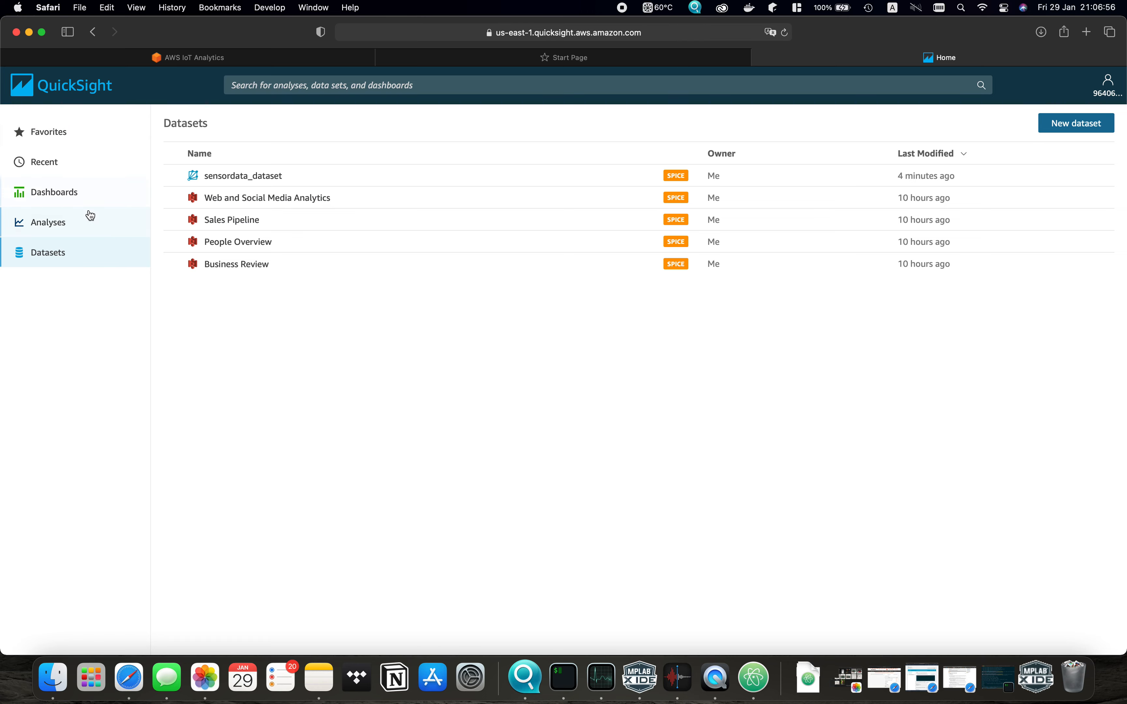
pyautogui.click(70, 223)
pyautogui.click(227, 196)
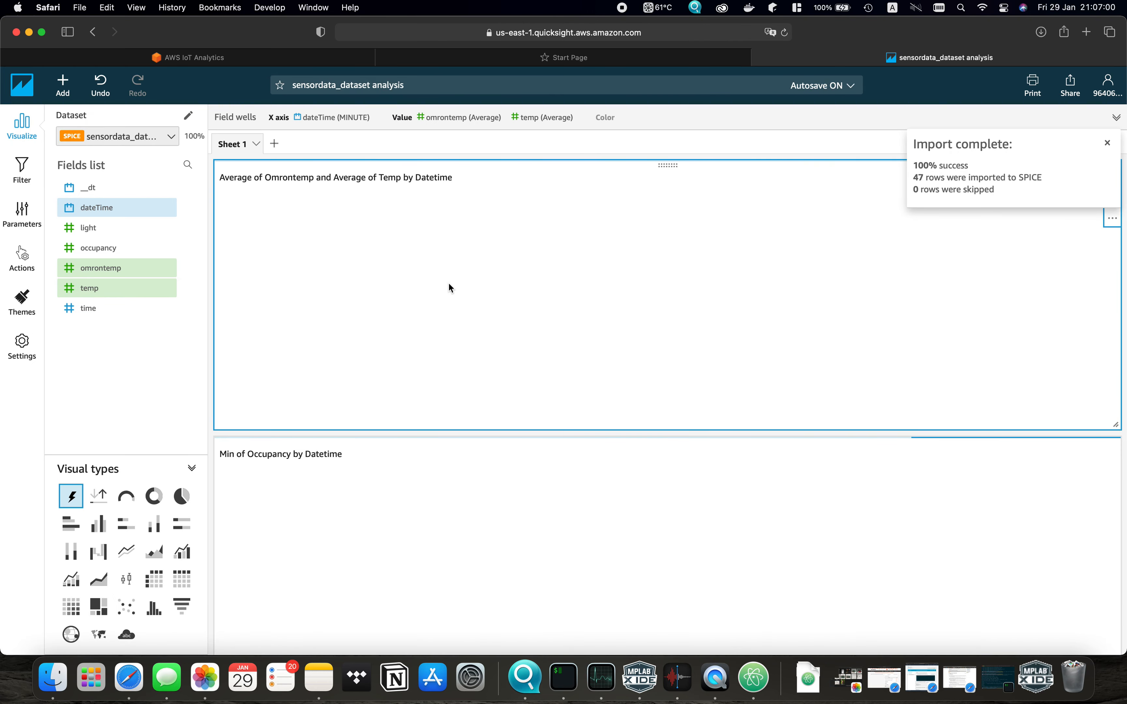
# - Dismiss the import notice and examine the latest omrontemp, temp and occupancy points in the two refreshed charts
pyautogui.scroll(-2, 450, 287)
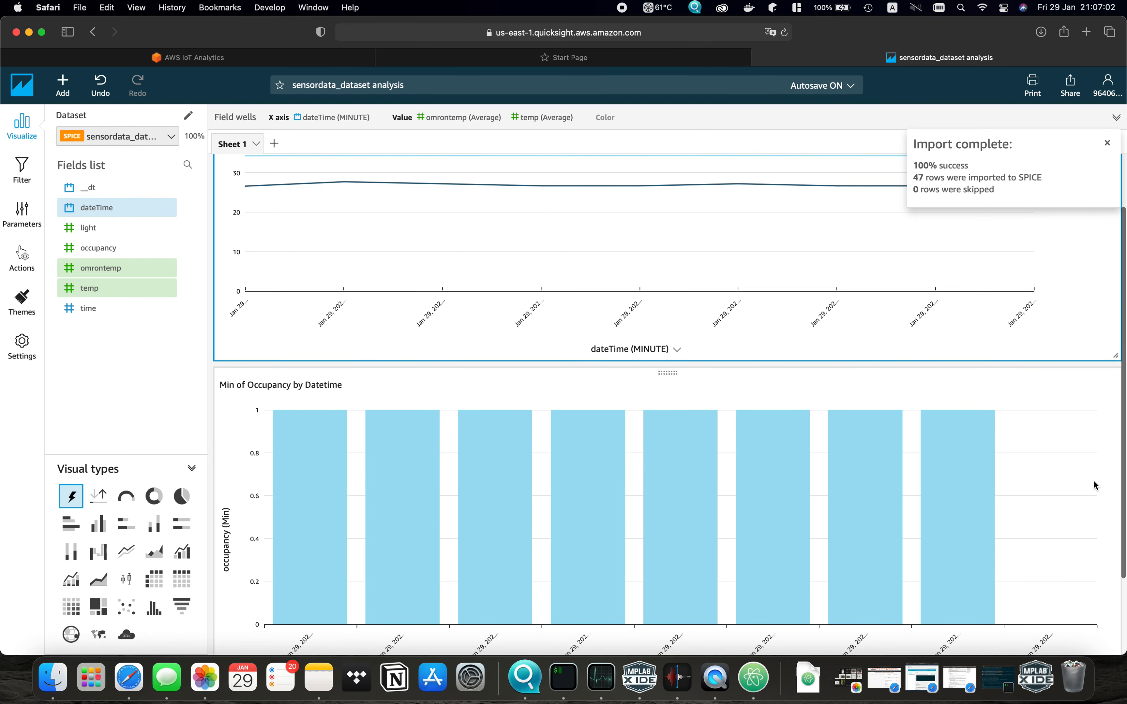
pyautogui.click(1107, 143)
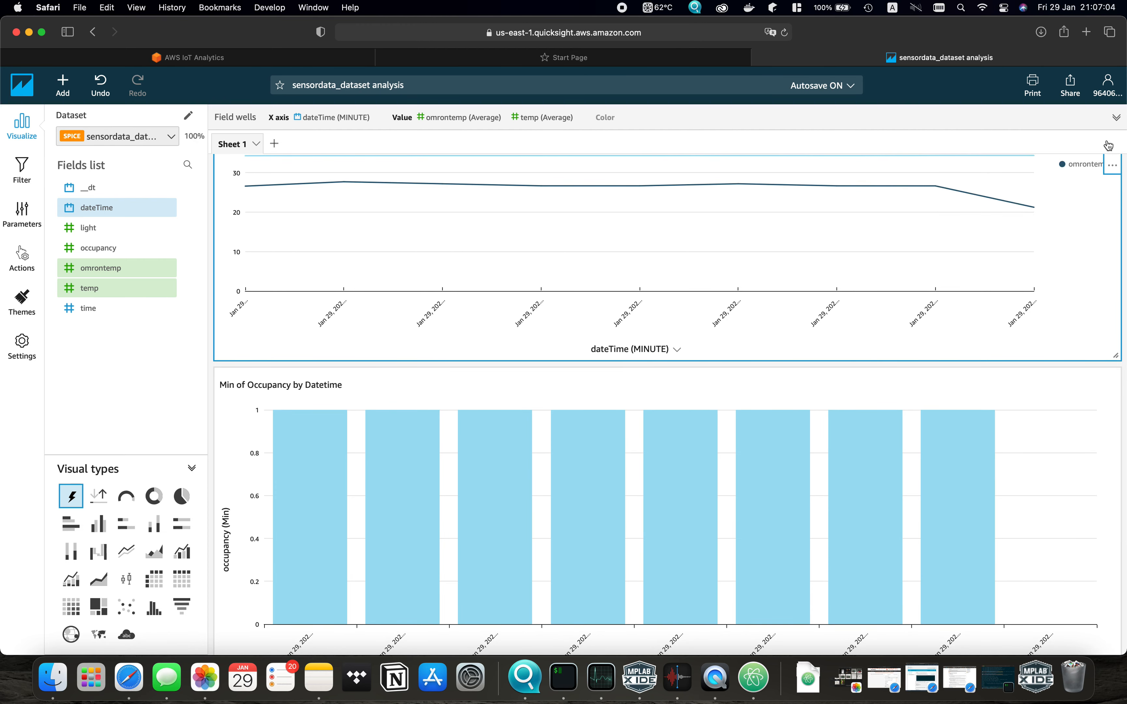
pyautogui.moveTo(1031, 211)
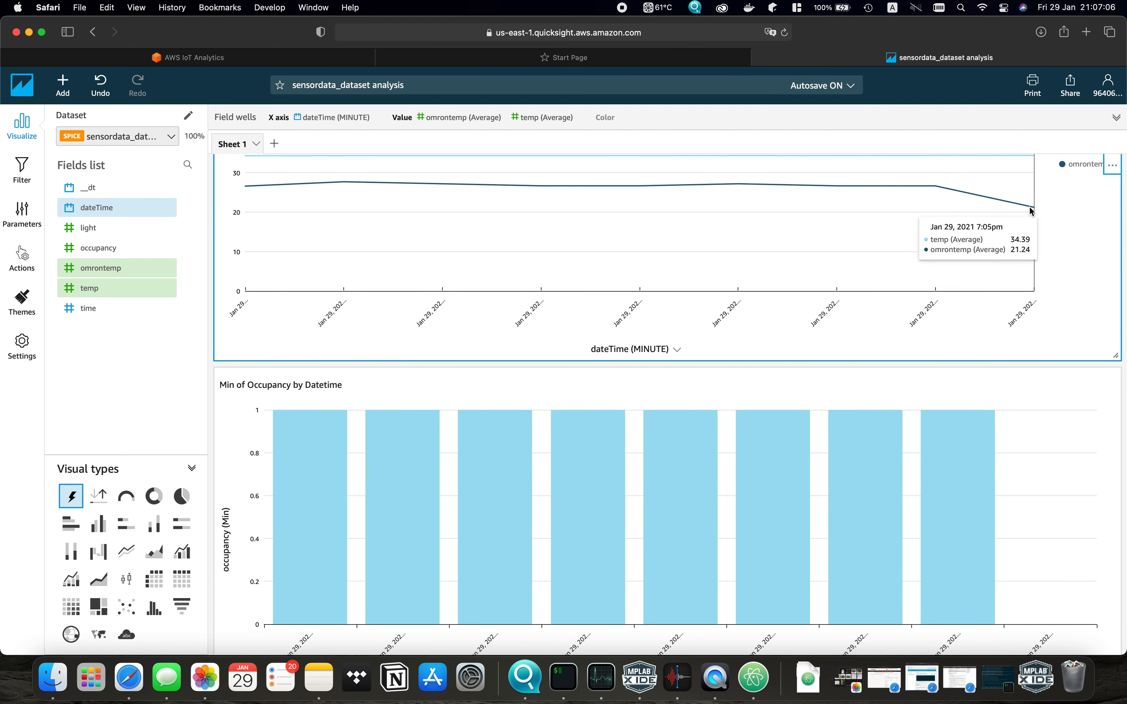
pyautogui.scroll(3, 1031, 211)
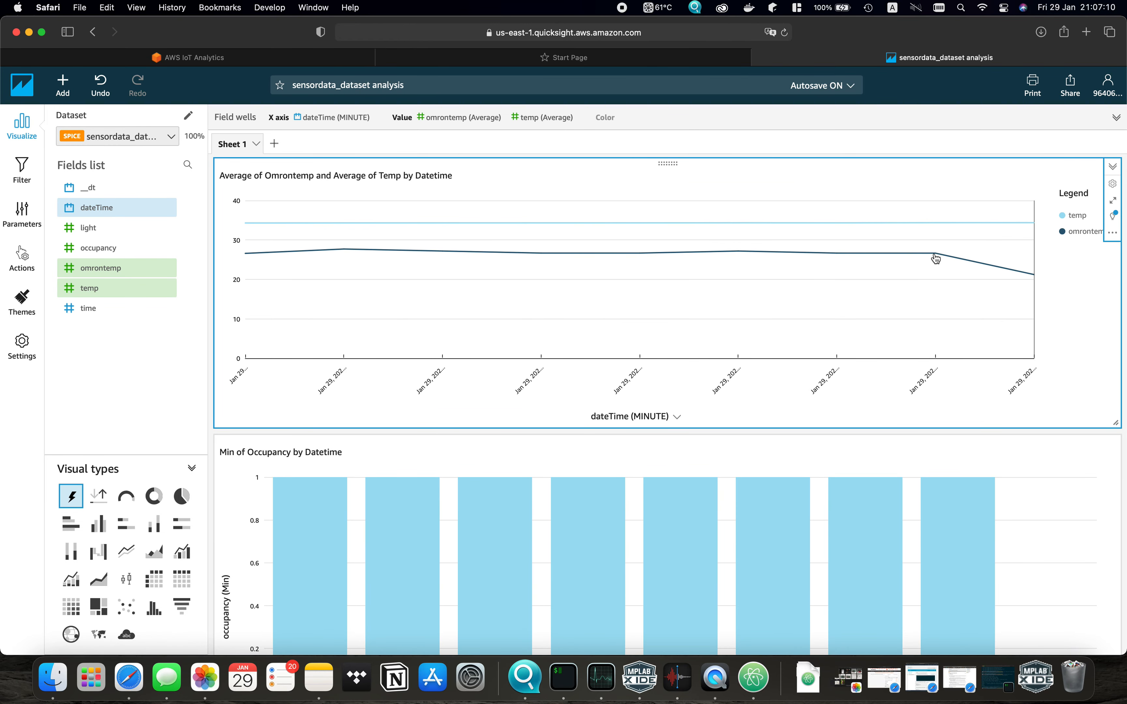
pyautogui.moveTo(932, 257)
pyautogui.moveTo(1037, 279)
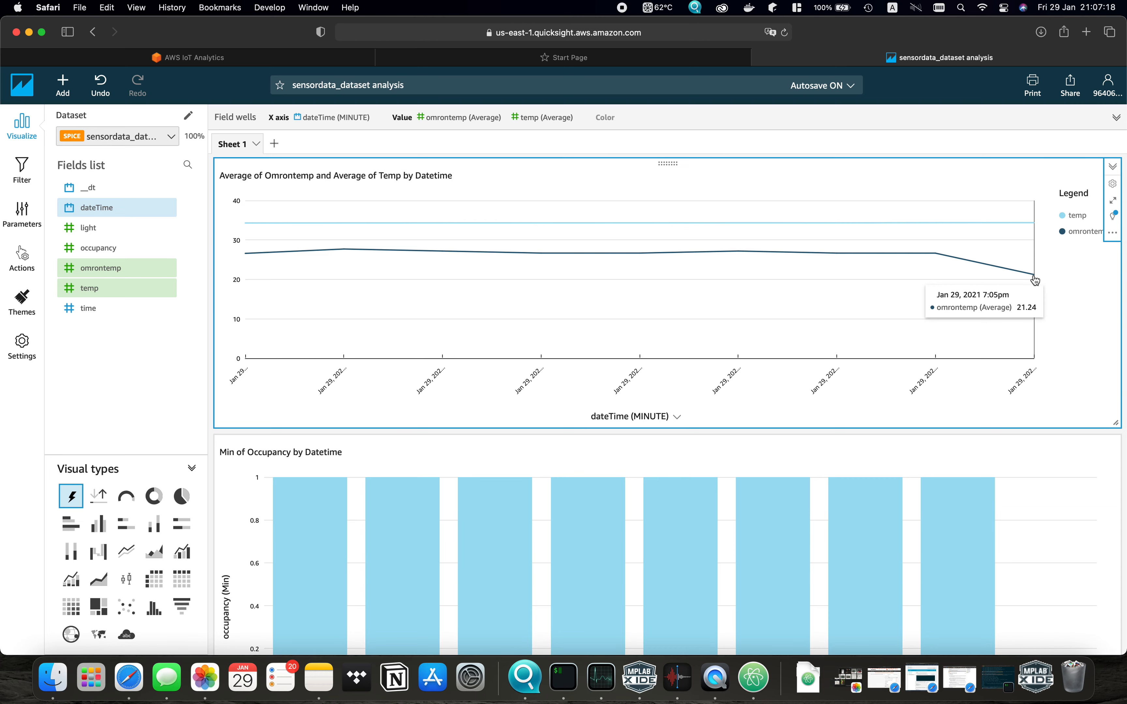
pyautogui.scroll(-5, 1033, 275)
pyautogui.moveTo(1020, 478)
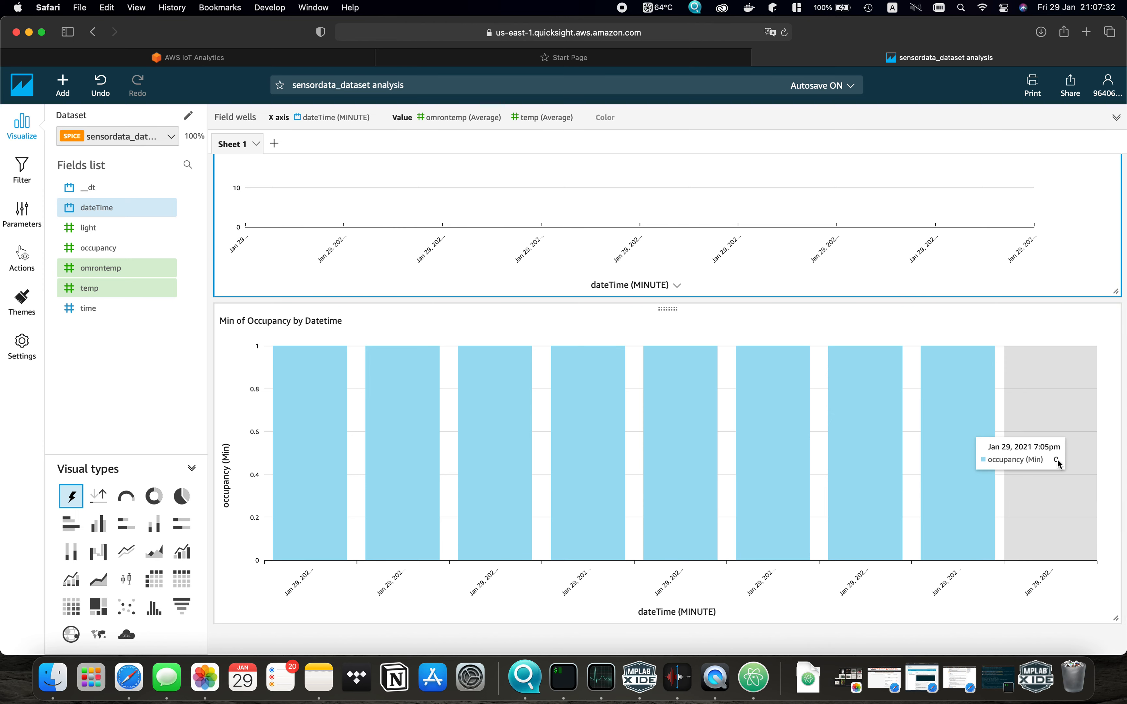
pyautogui.scroll(5, 893, 372)
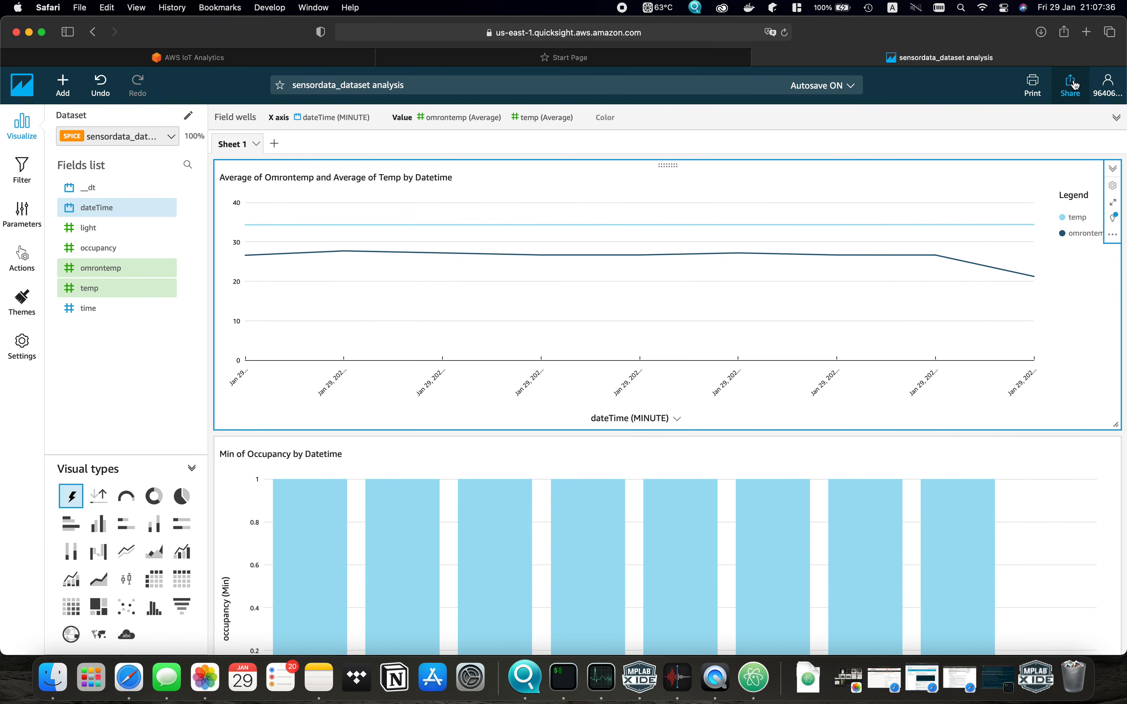
# - Publish the analysis as a new dashboard named "Bed occupancy"
pyautogui.click(1072, 83)
pyautogui.click(1058, 120)
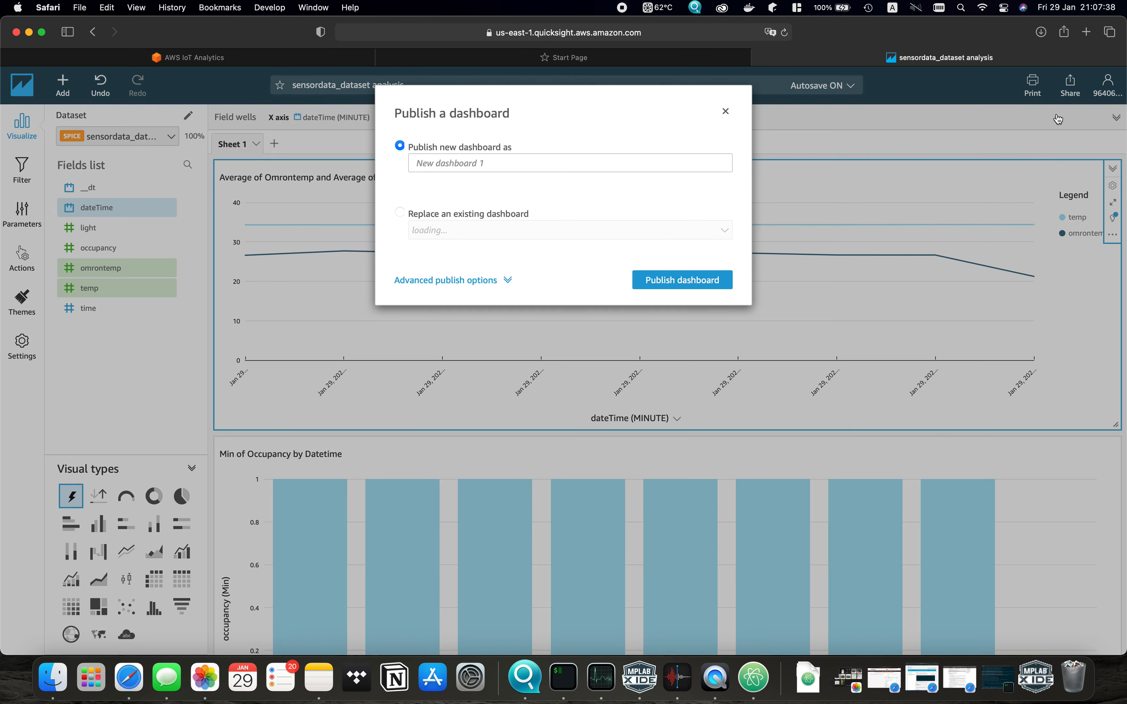
pyautogui.click(512, 164)
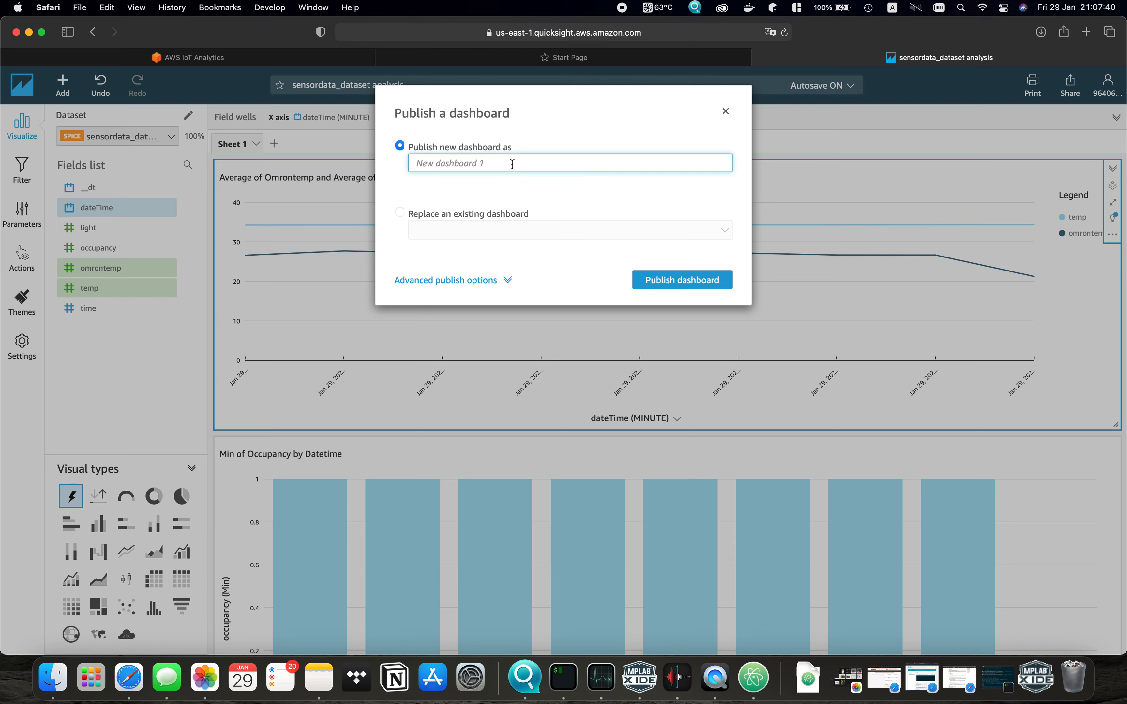
pyautogui.write('Bed occupancy')
pyautogui.click(669, 277)
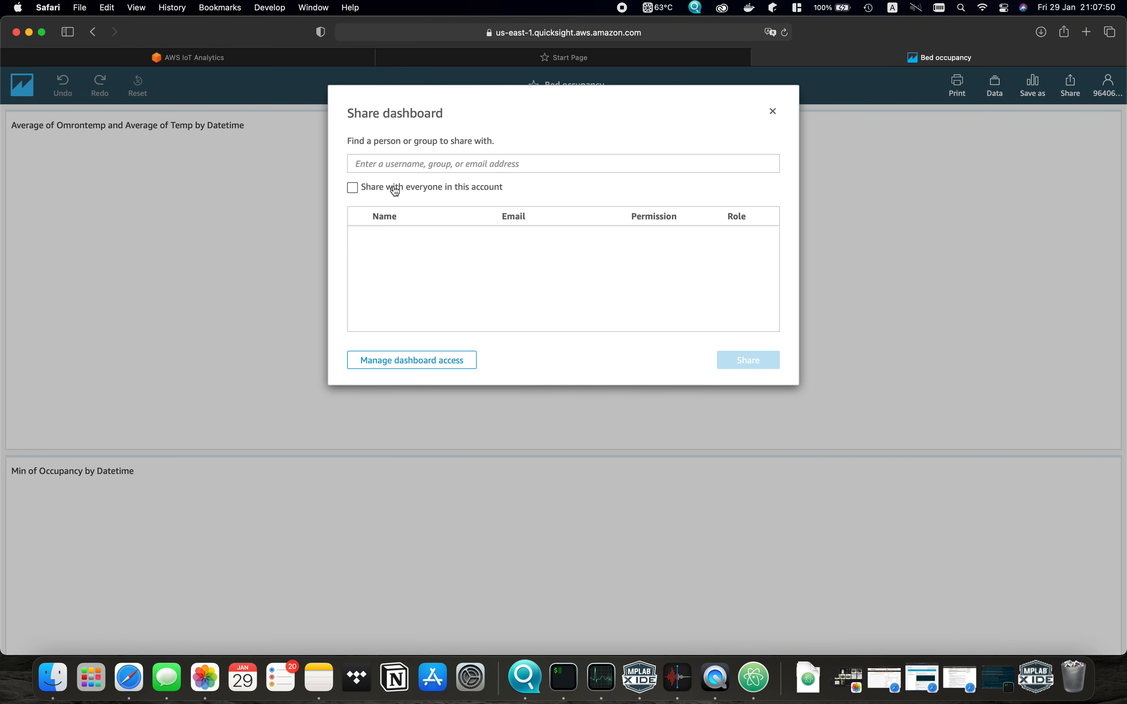
# - Share the Bed occupancy dashboard with everyone in this account, confirm reader access for all users, and close the permissions dialog
pyautogui.click(396, 191)
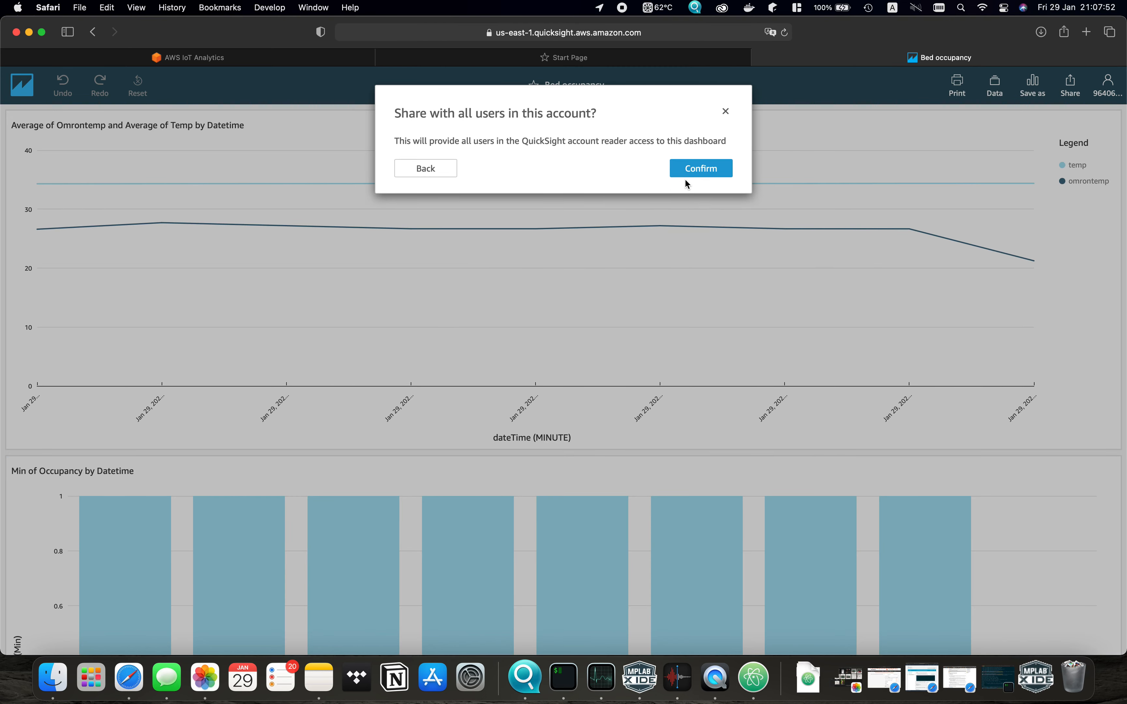
pyautogui.click(708, 173)
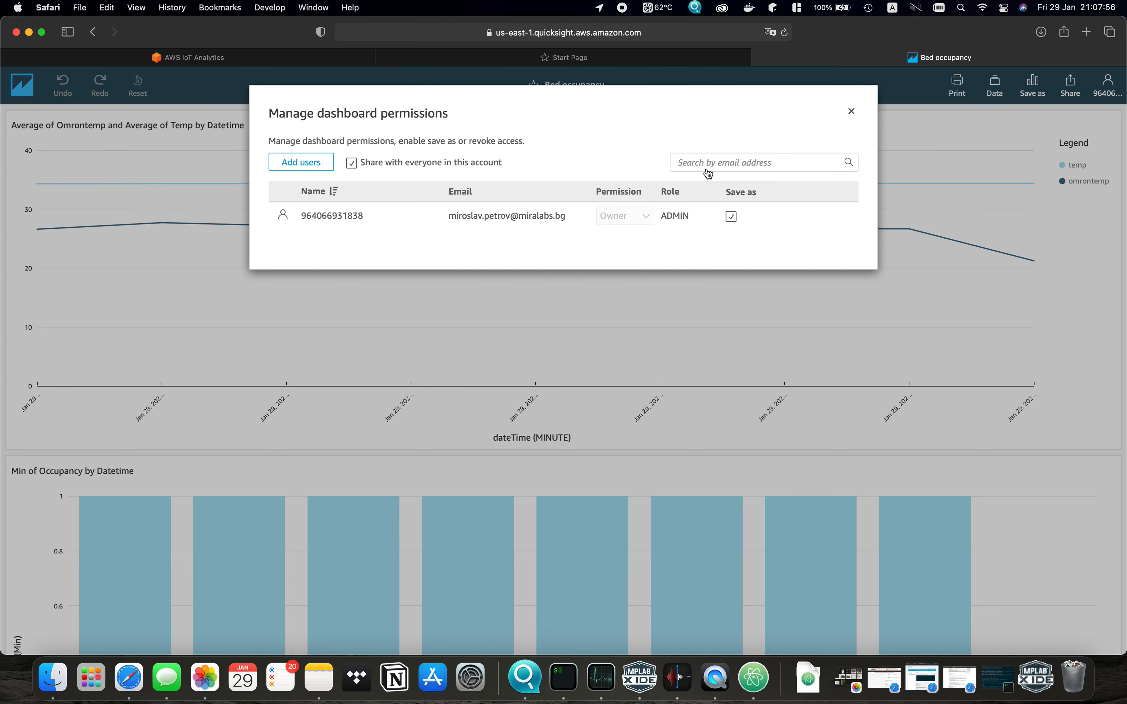
pyautogui.click(853, 112)
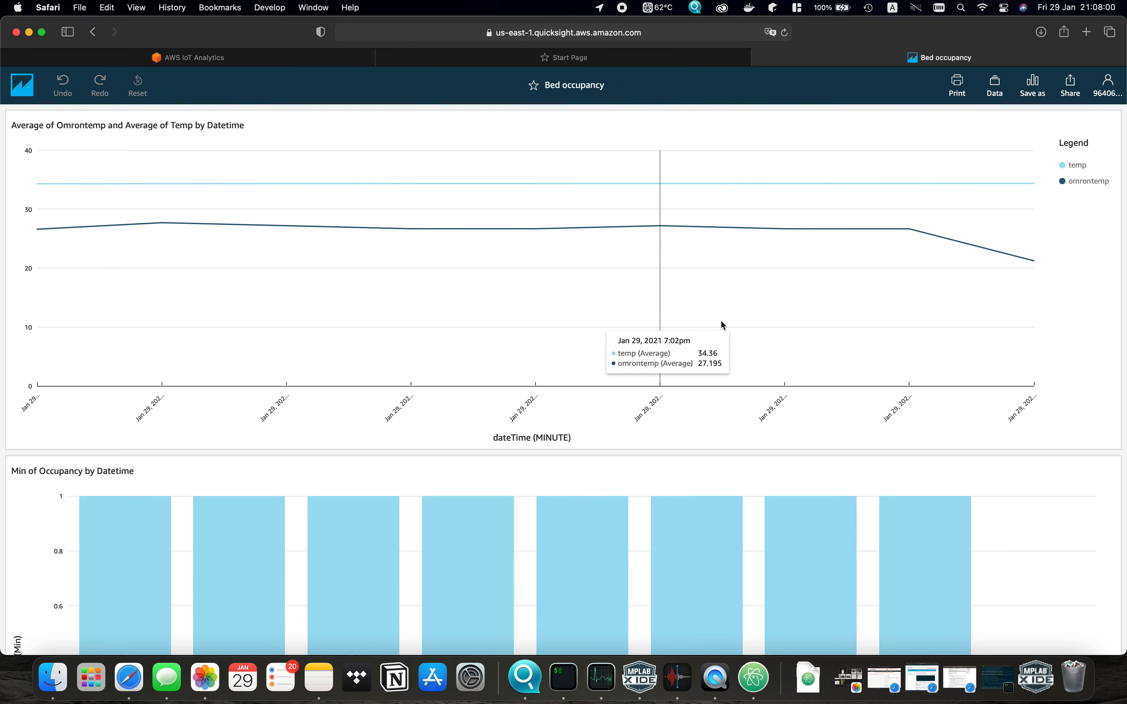
# - Examine the published dashboard's temperature line chart and per-minute occupancy bars, comparing values across the recorded minutes
pyautogui.scroll(-5, 722, 321)
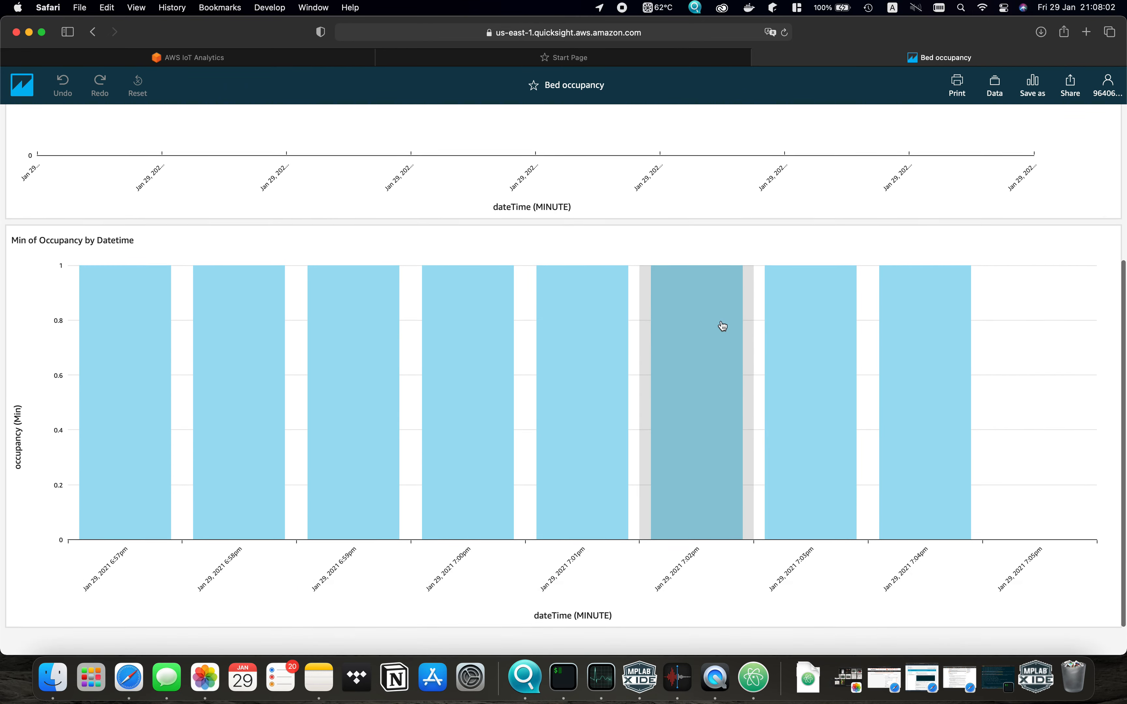
pyautogui.scroll(5, 723, 325)
pyautogui.scroll(-5, 722, 325)
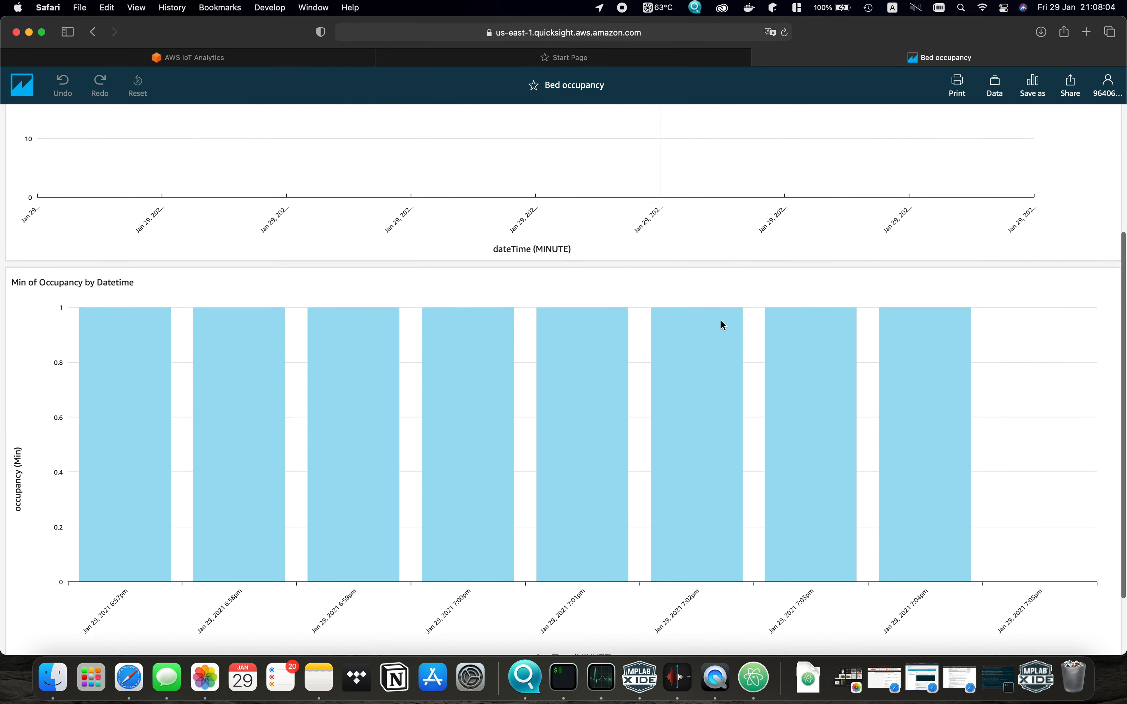
pyautogui.moveTo(821, 377)
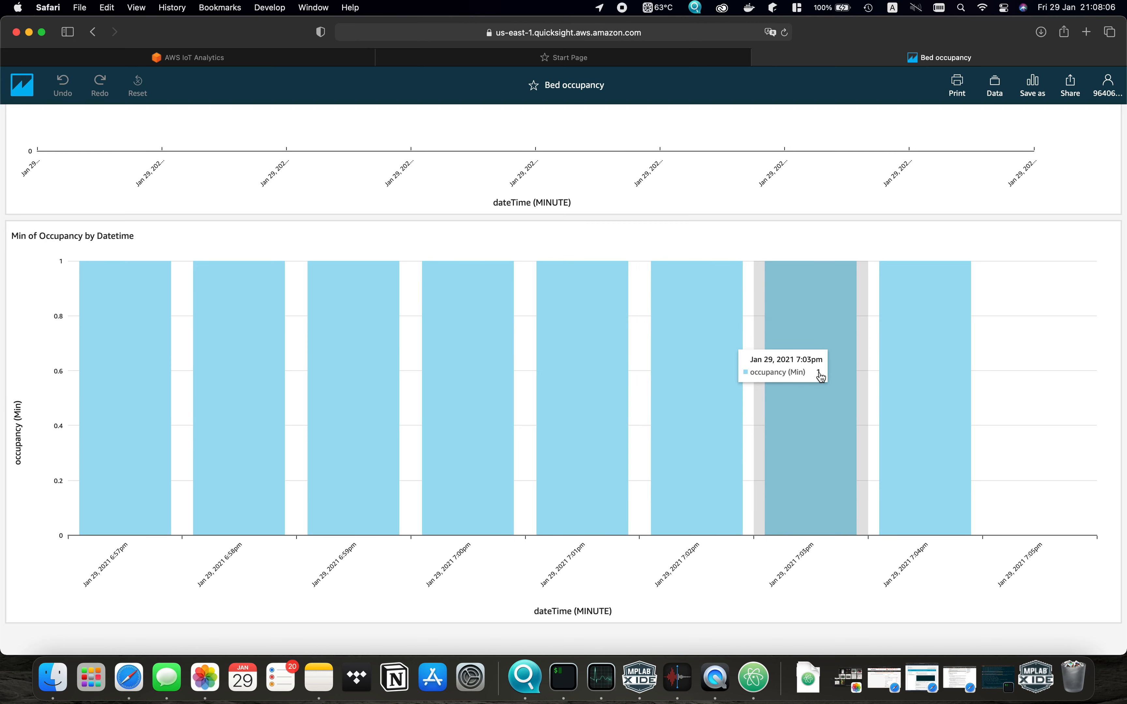
pyautogui.moveTo(599, 442)
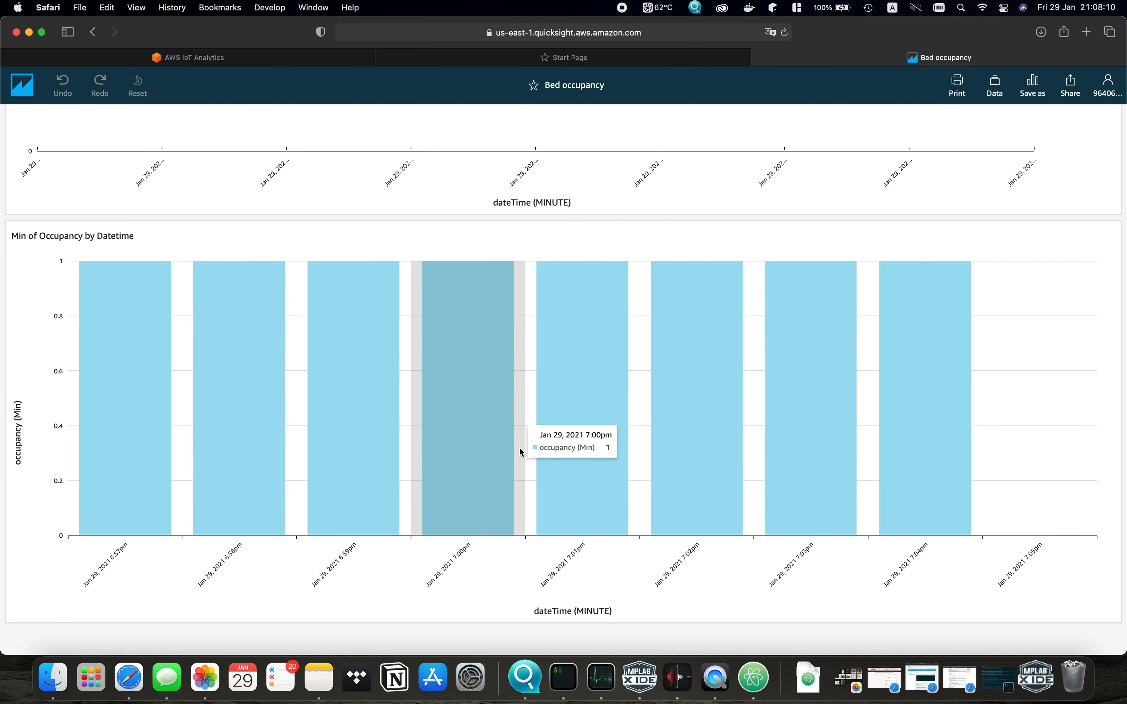
pyautogui.moveTo(842, 422)
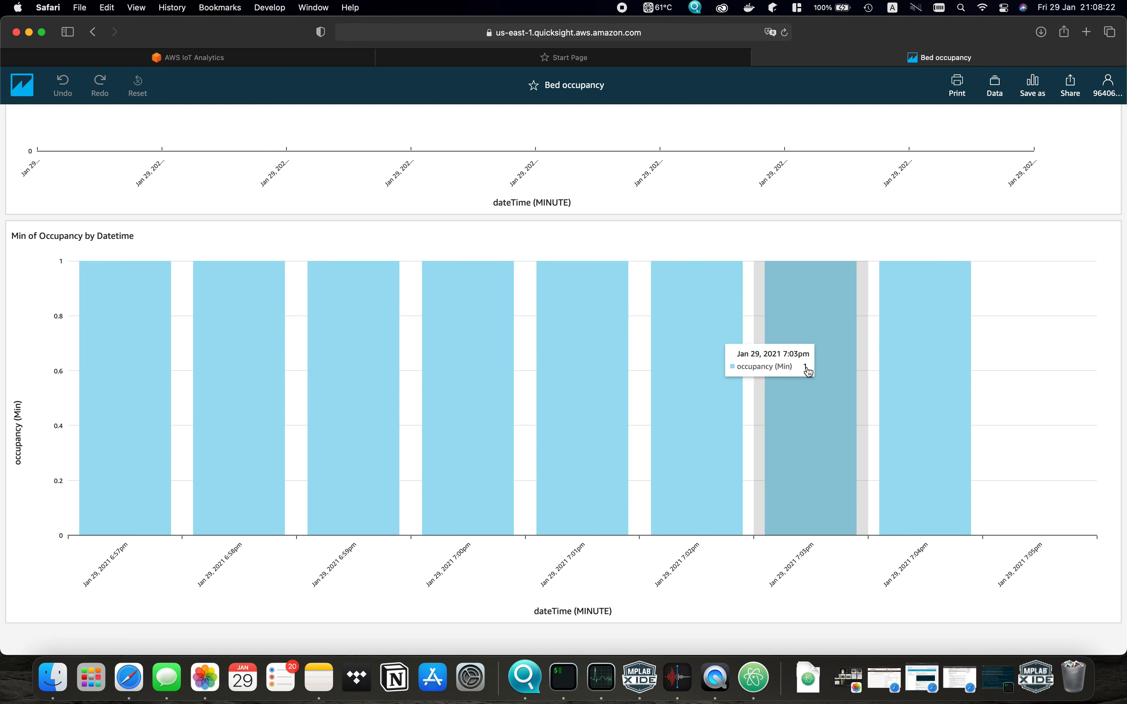
pyautogui.scroll(3, 809, 372)
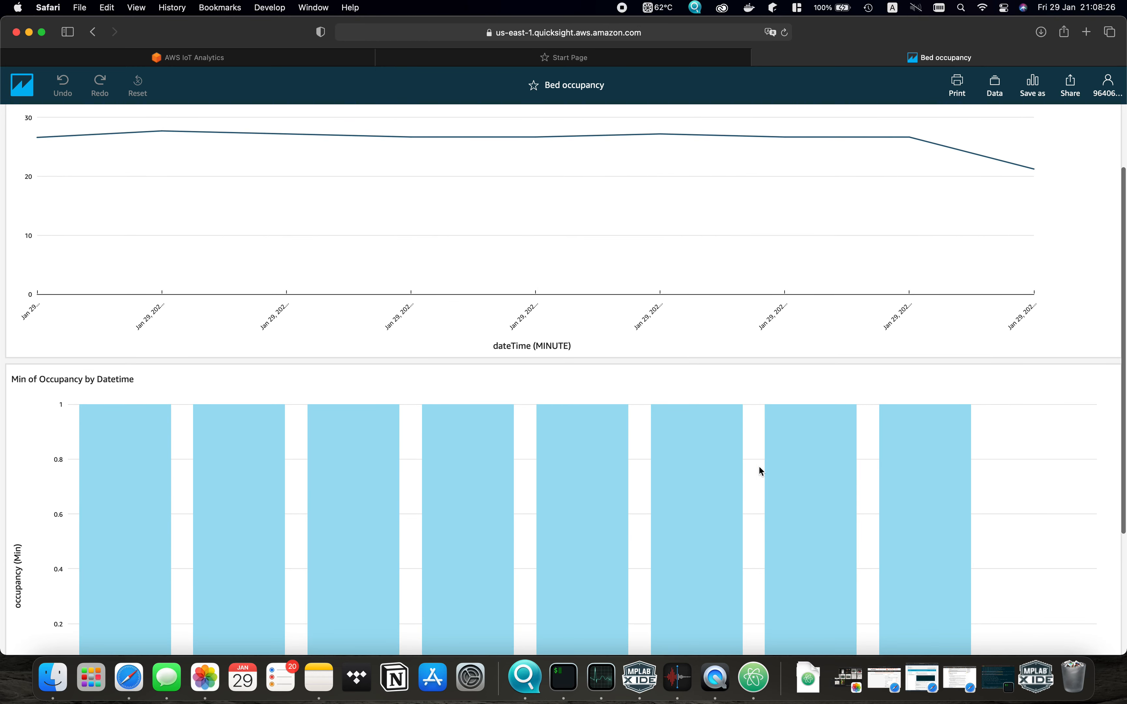
pyautogui.moveTo(636, 408)
pyautogui.scroll(-3, 632, 379)
pyautogui.scroll(-2, 632, 378)
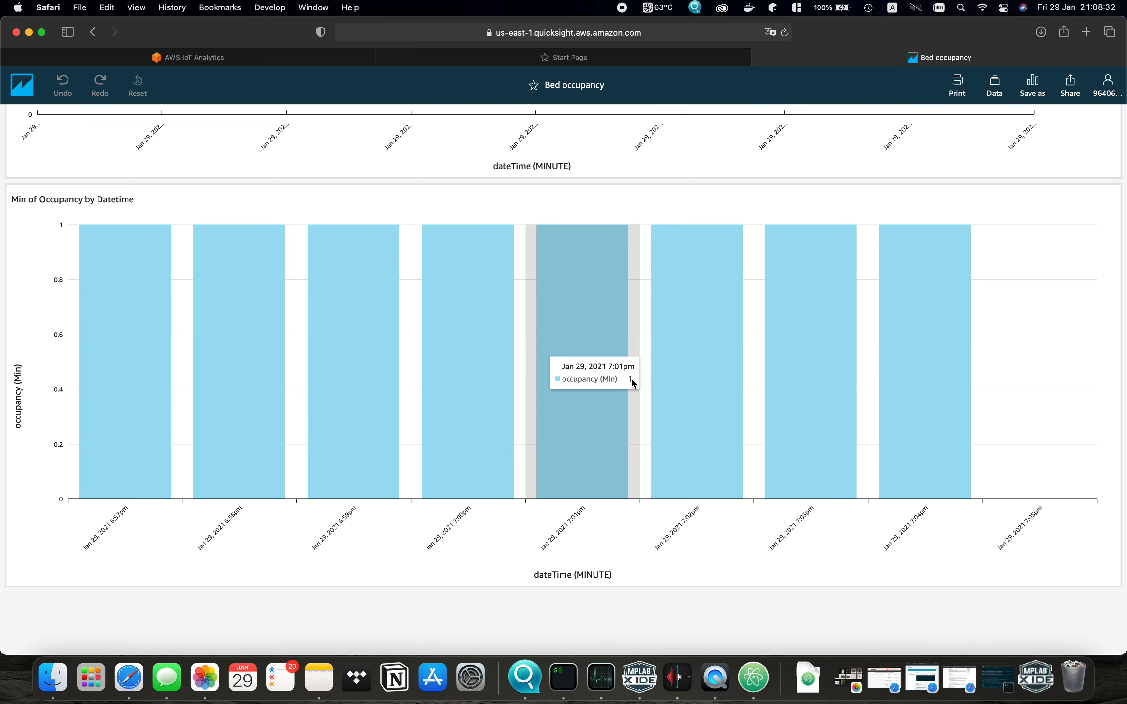
pyautogui.scroll(3, 633, 382)
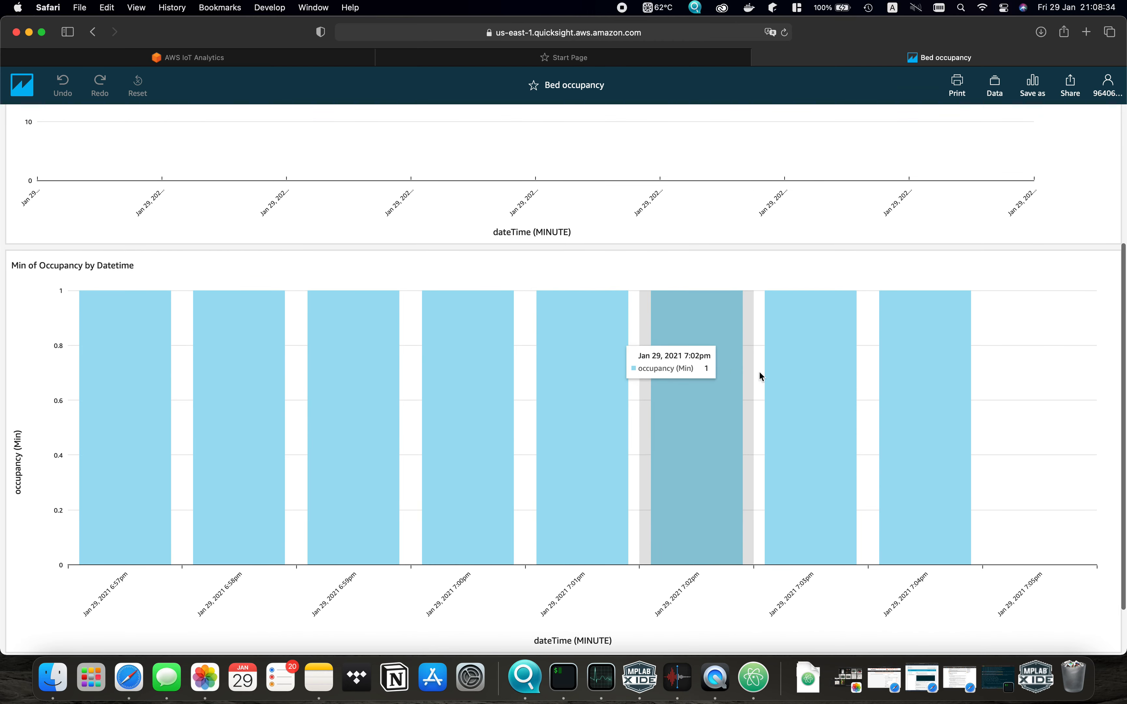
pyautogui.scroll(3, 803, 381)
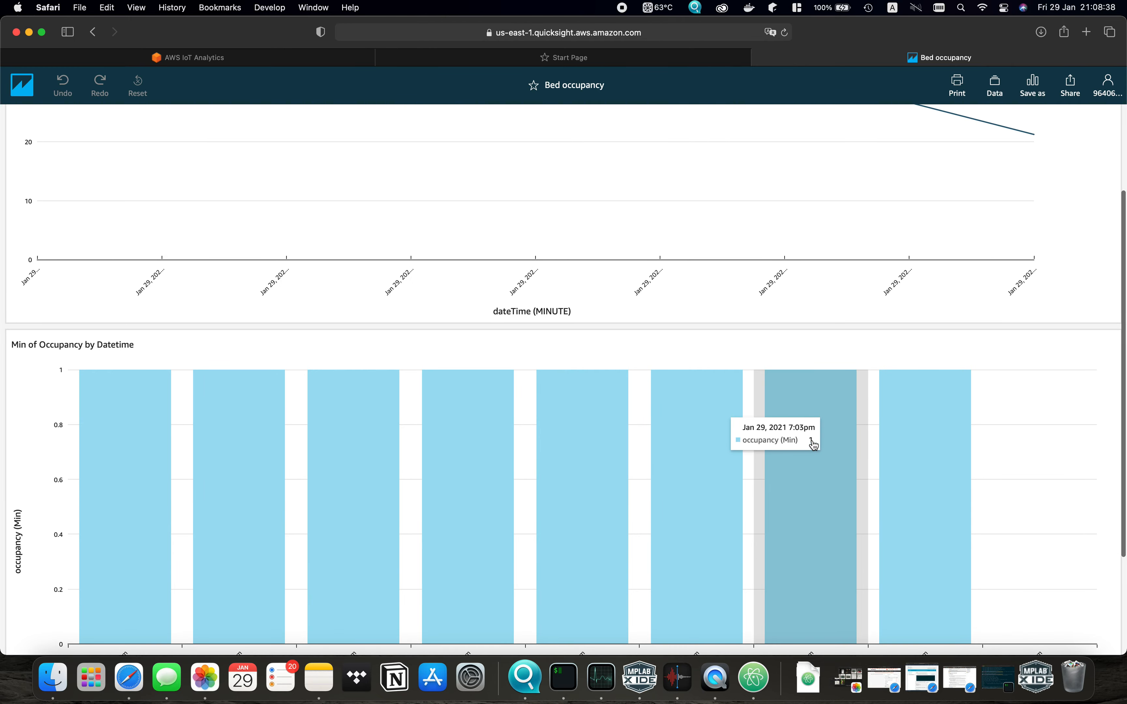
pyautogui.scroll(-4, 814, 447)
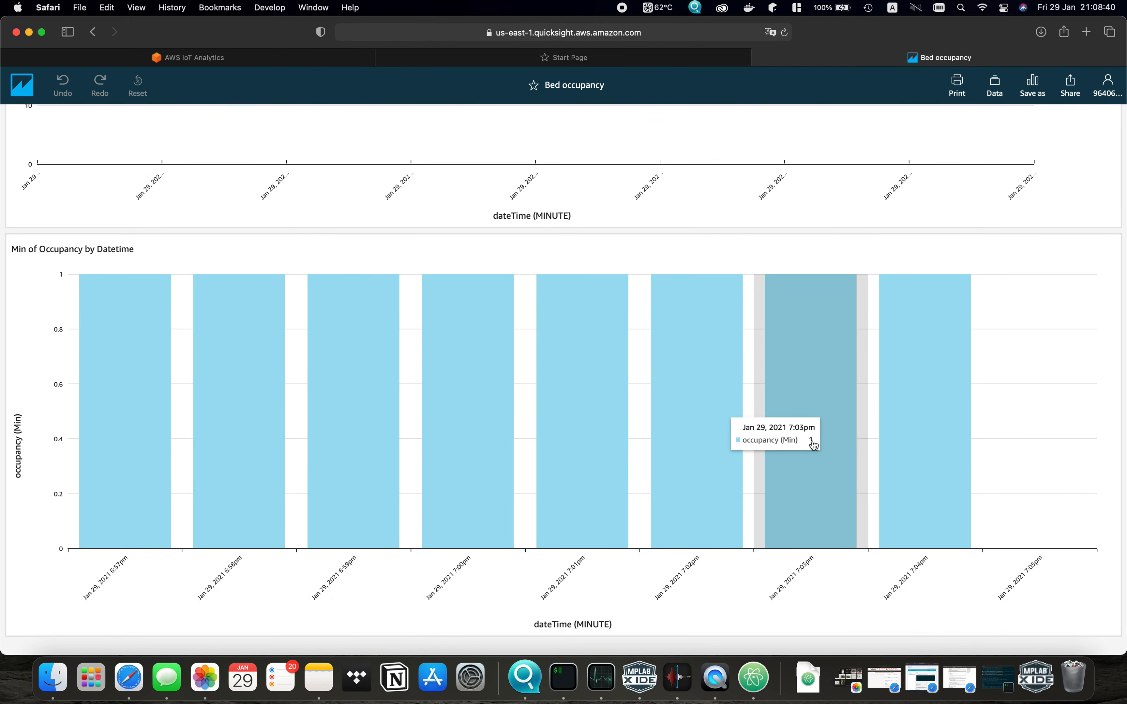
pyautogui.scroll(5, 814, 446)
pyautogui.scroll(2, 814, 446)
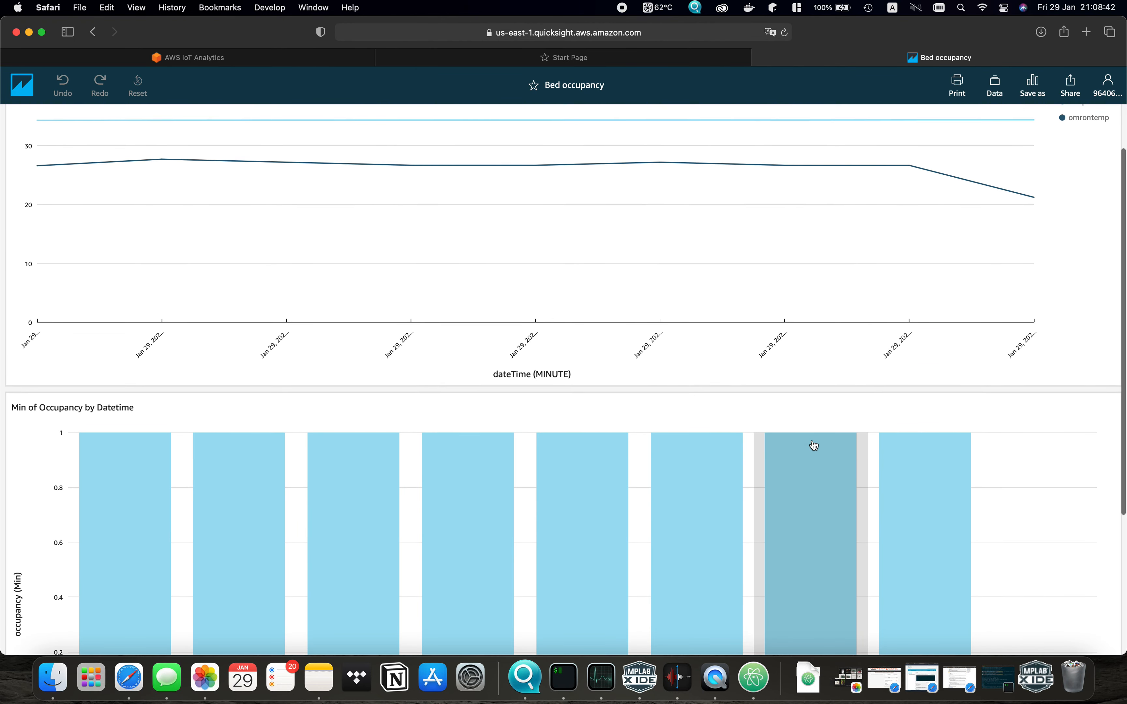